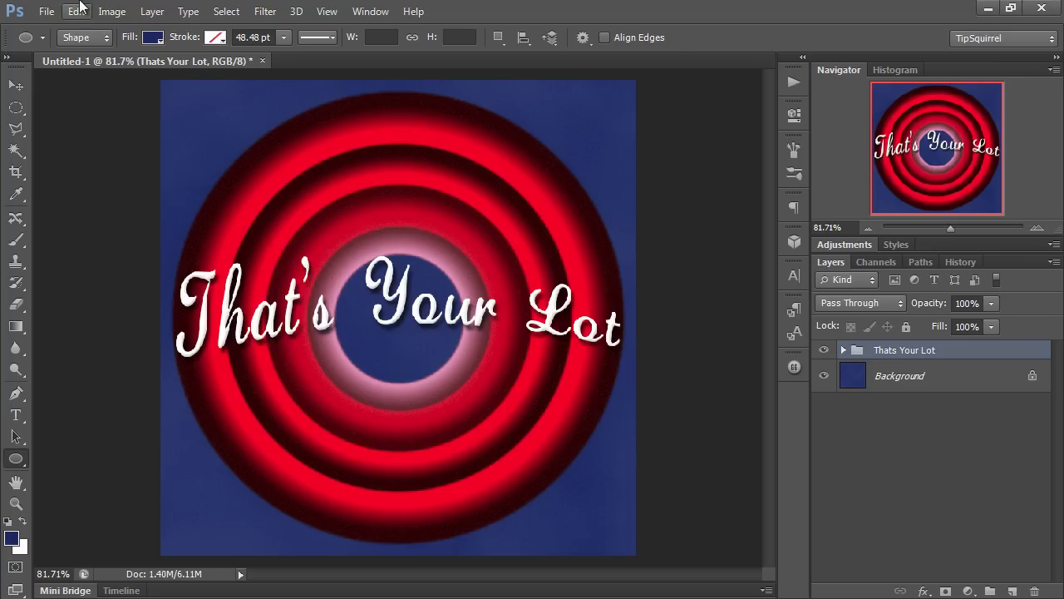
- Create a new 700 × 700 pixel document
click(48, 16)
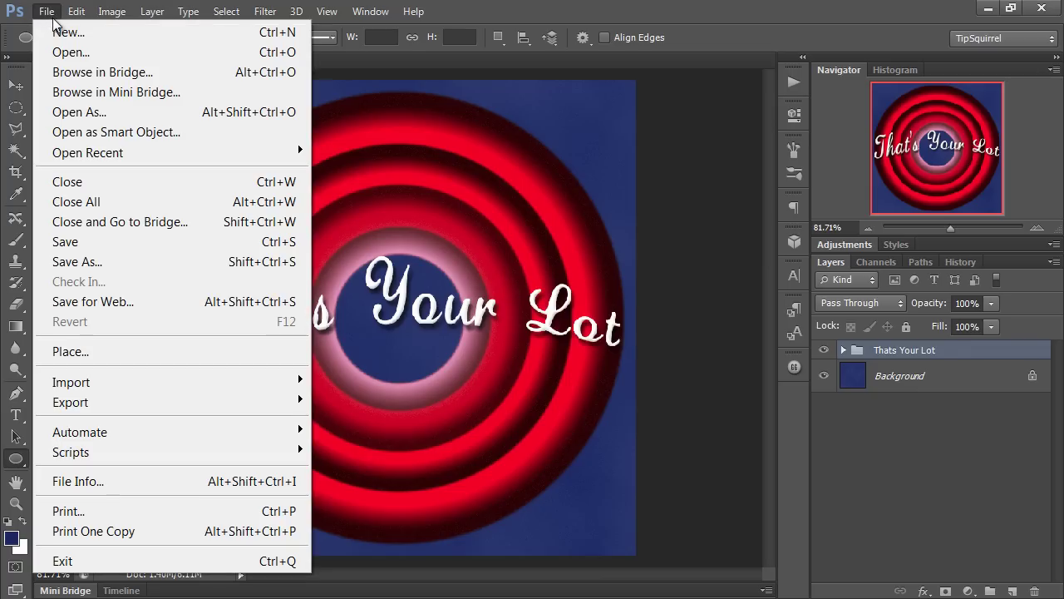
click(50, 33)
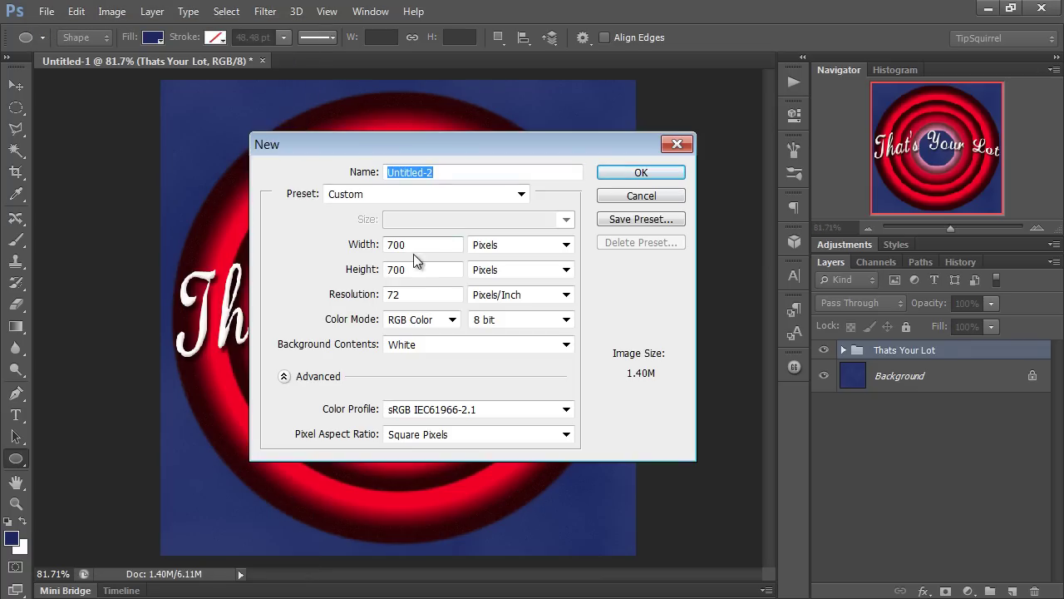
click(624, 173)
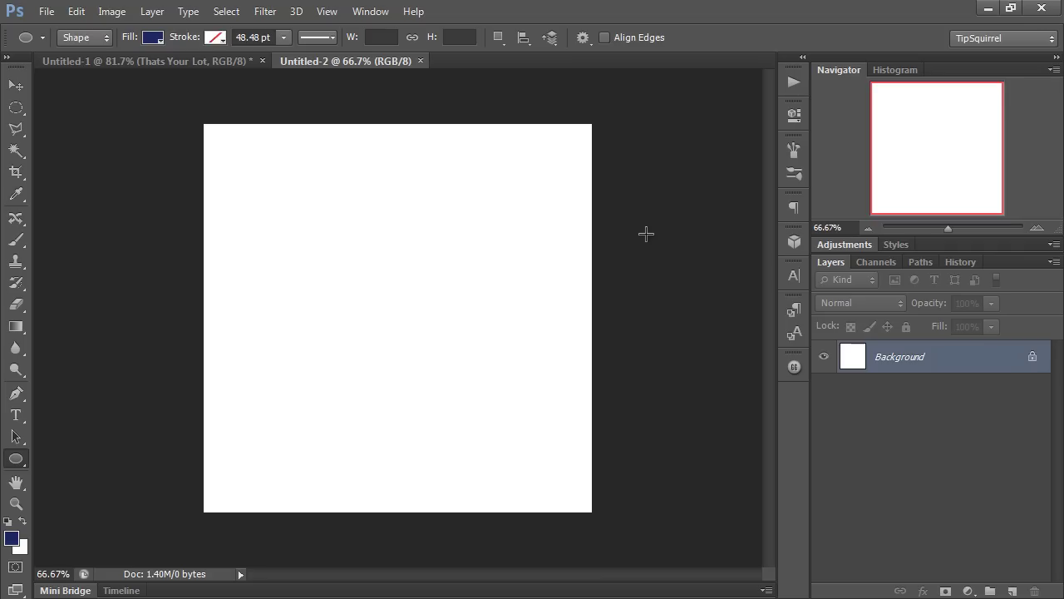
- Add horizontal and vertical guides through the canvas centre using GuideGuide
click(328, 14)
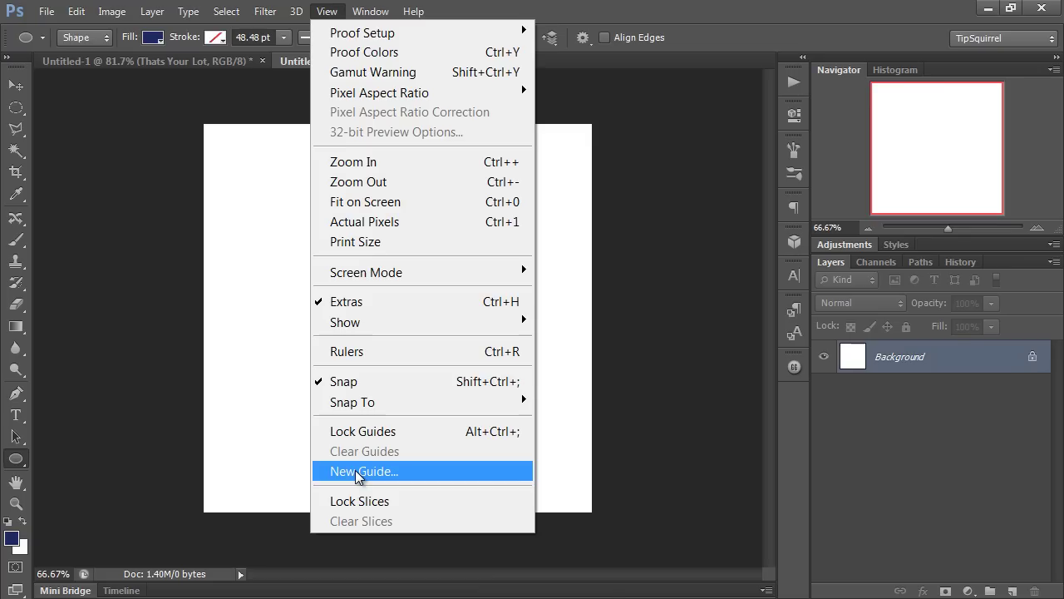
click(803, 369)
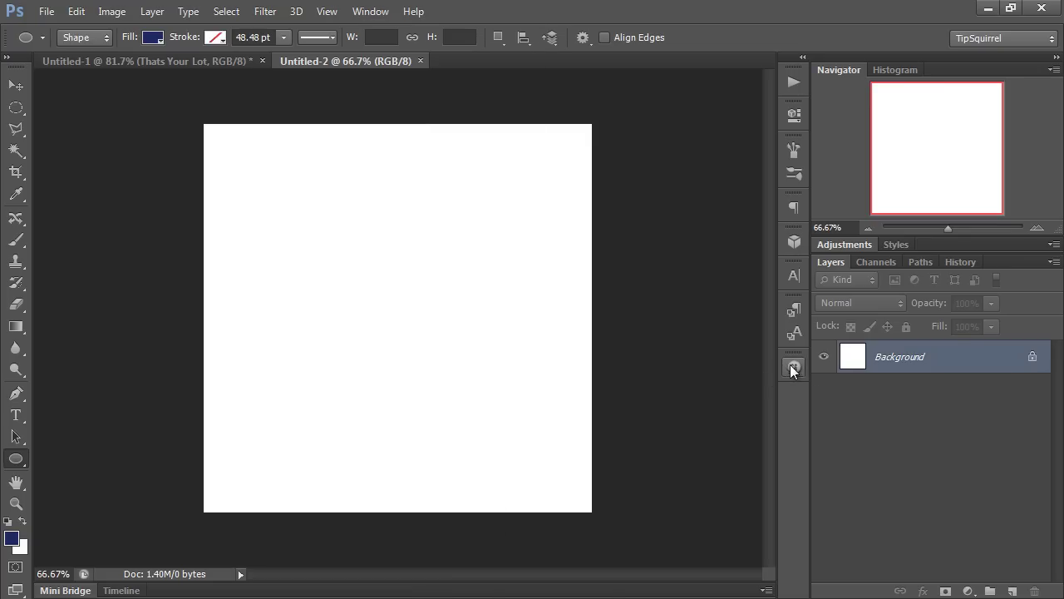
click(794, 368)
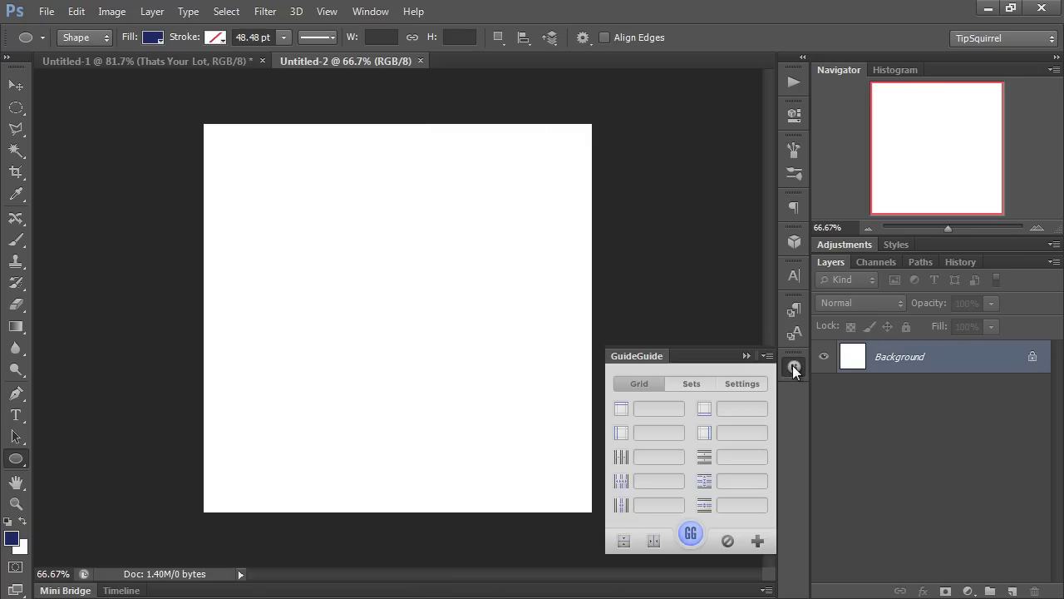
click(625, 540)
click(653, 541)
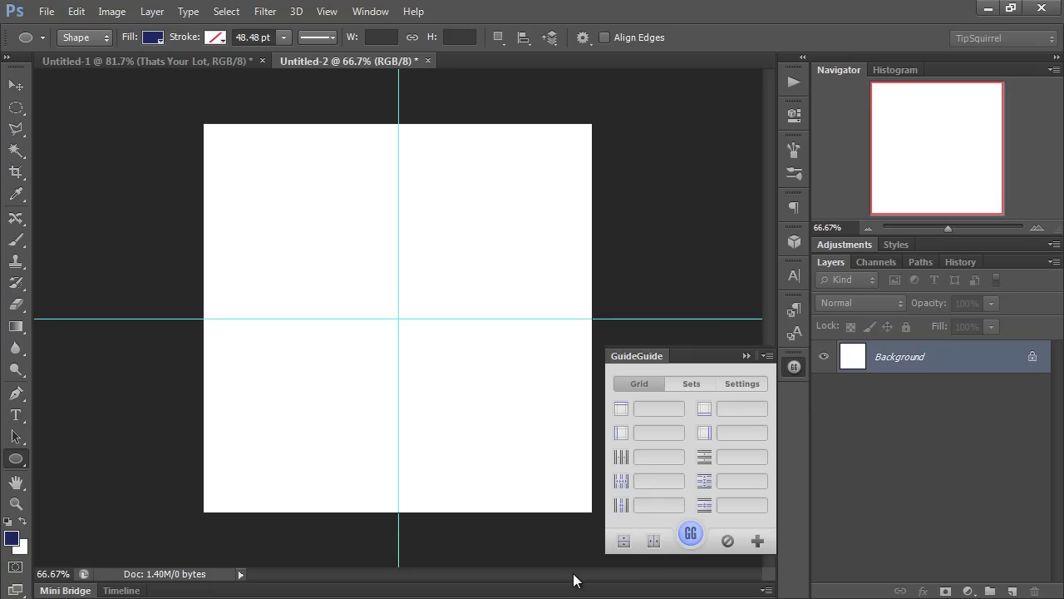
click(746, 355)
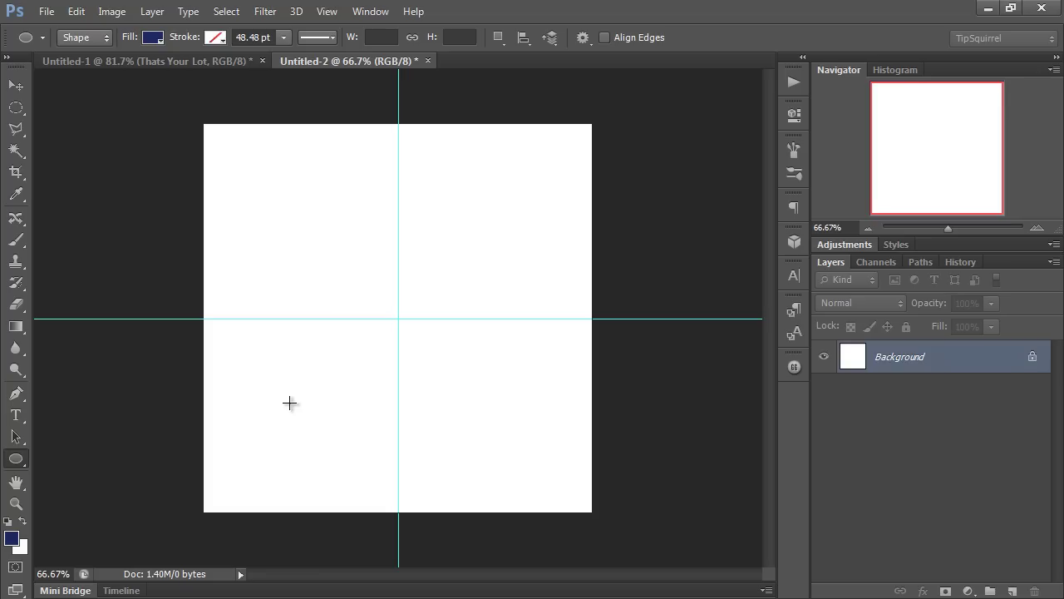
- Draw a 666 × 666 px navy circle from the guide intersection with the Ellipse Tool
right_click(18, 460)
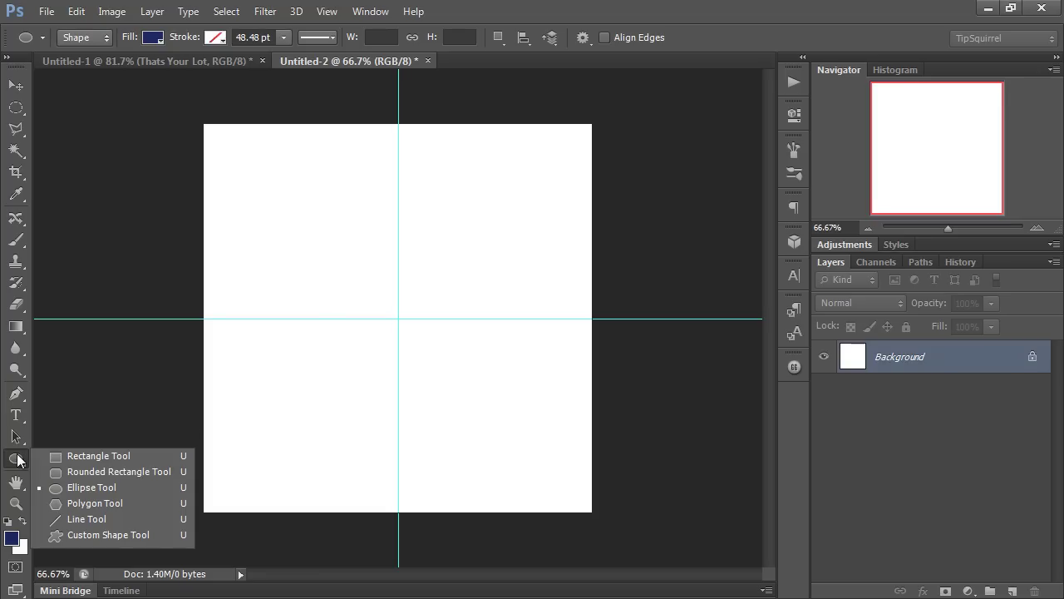
click(91, 487)
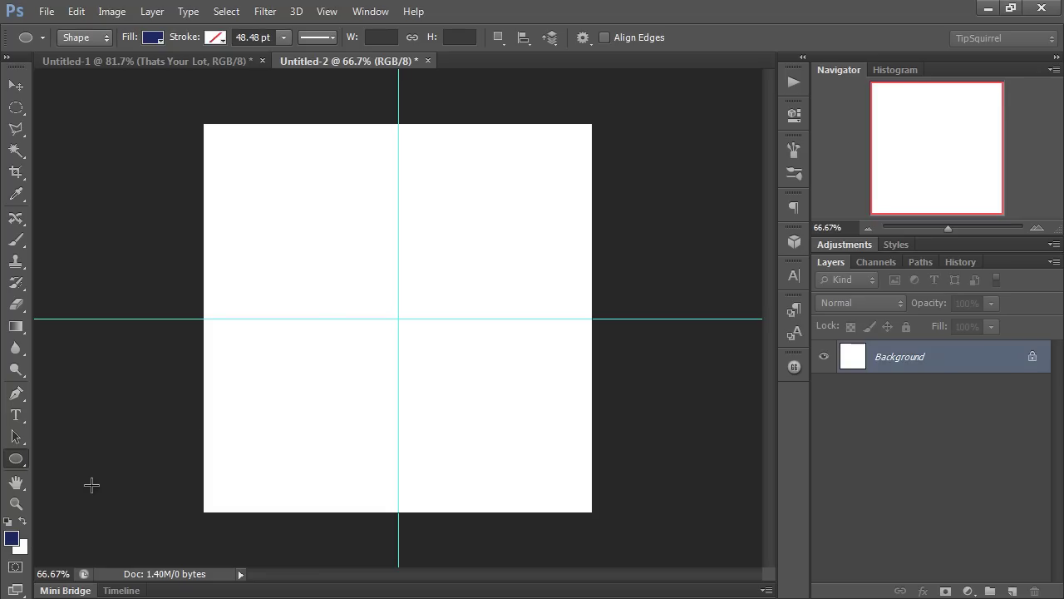
click(398, 319)
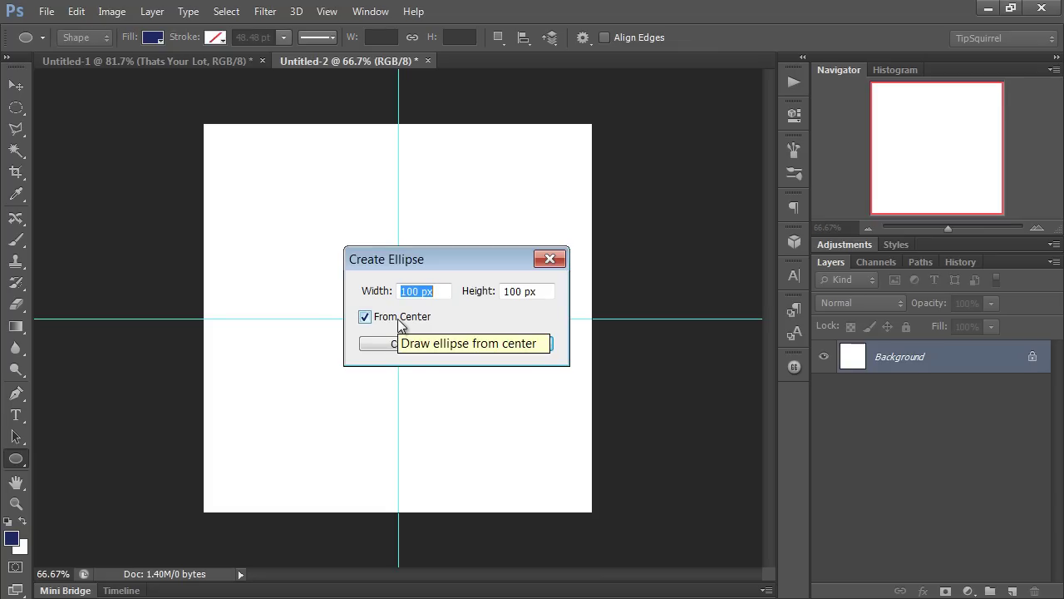
text(666)
key(Tab)
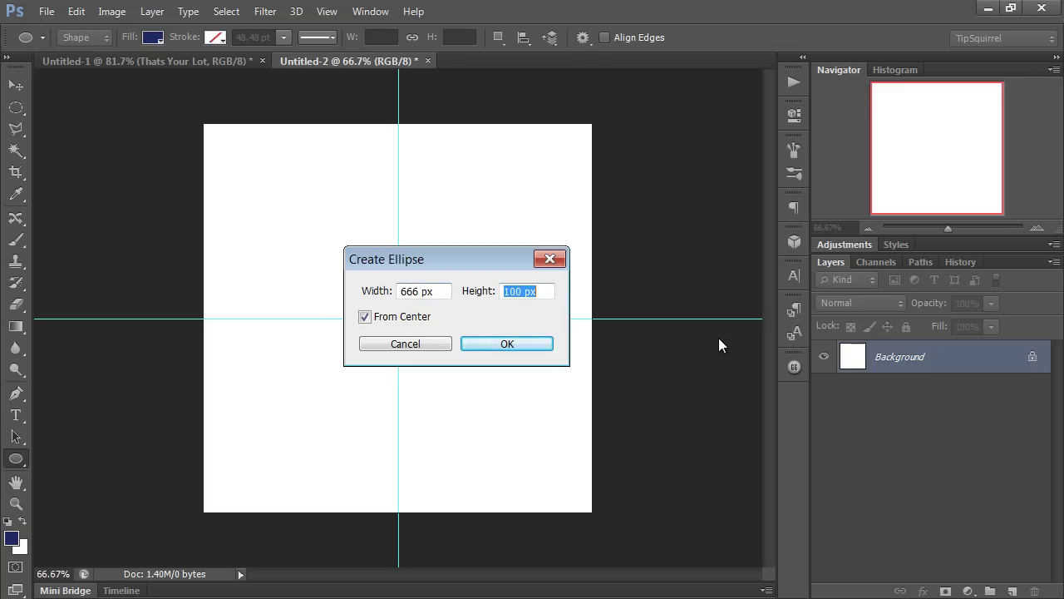
text(666)
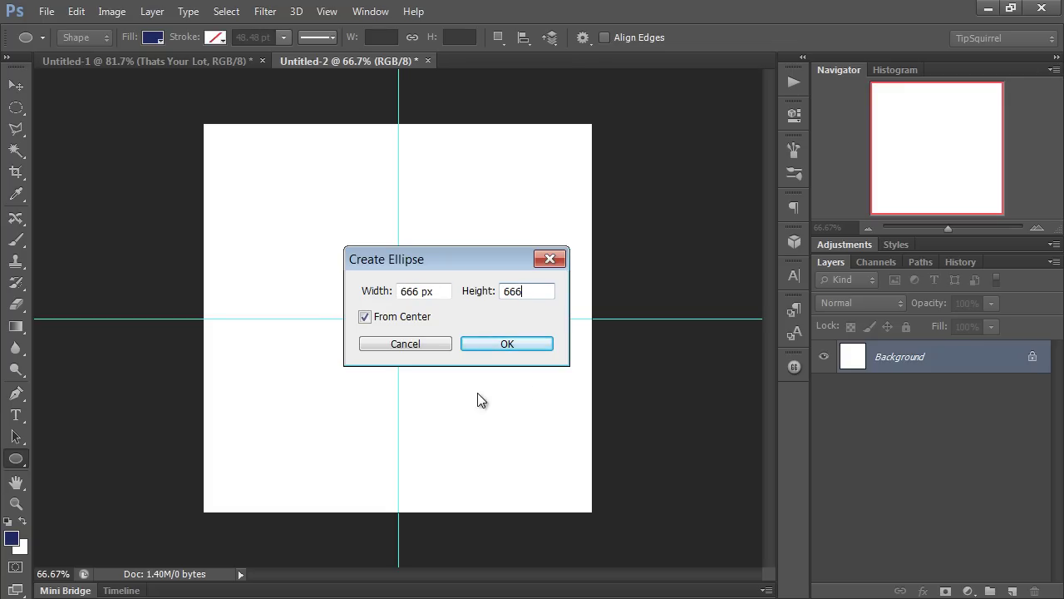
click(479, 346)
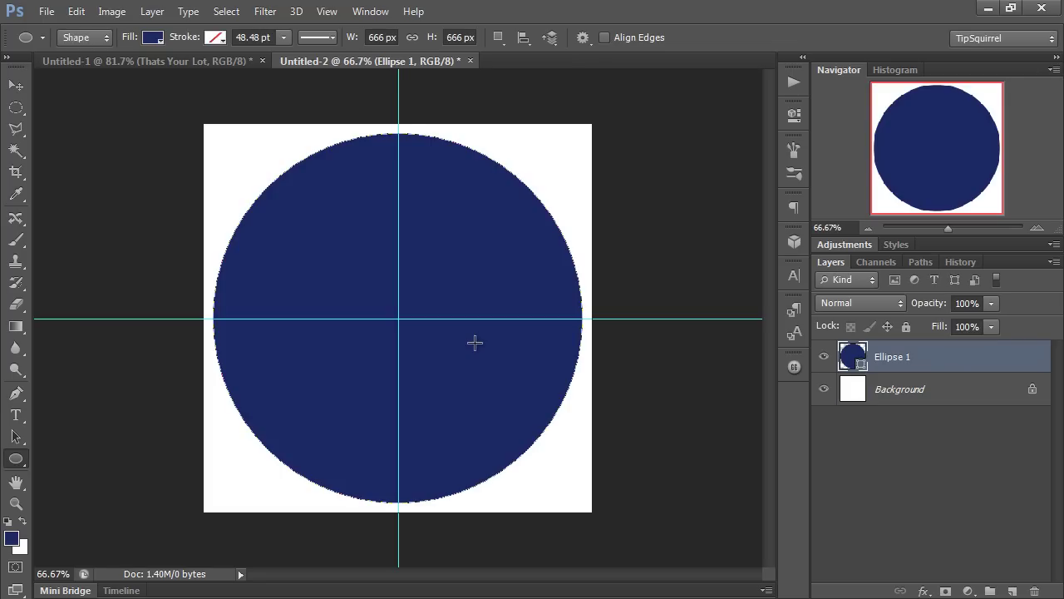
- Clear all guides and keep the Ellipse tool drawing in Shape mode
click(327, 10)
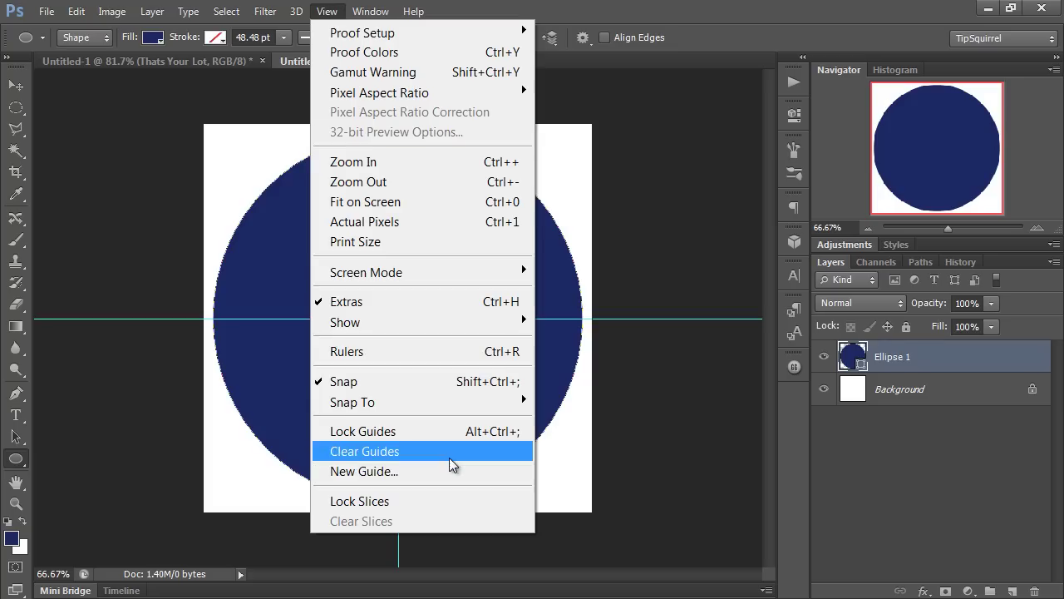
click(448, 453)
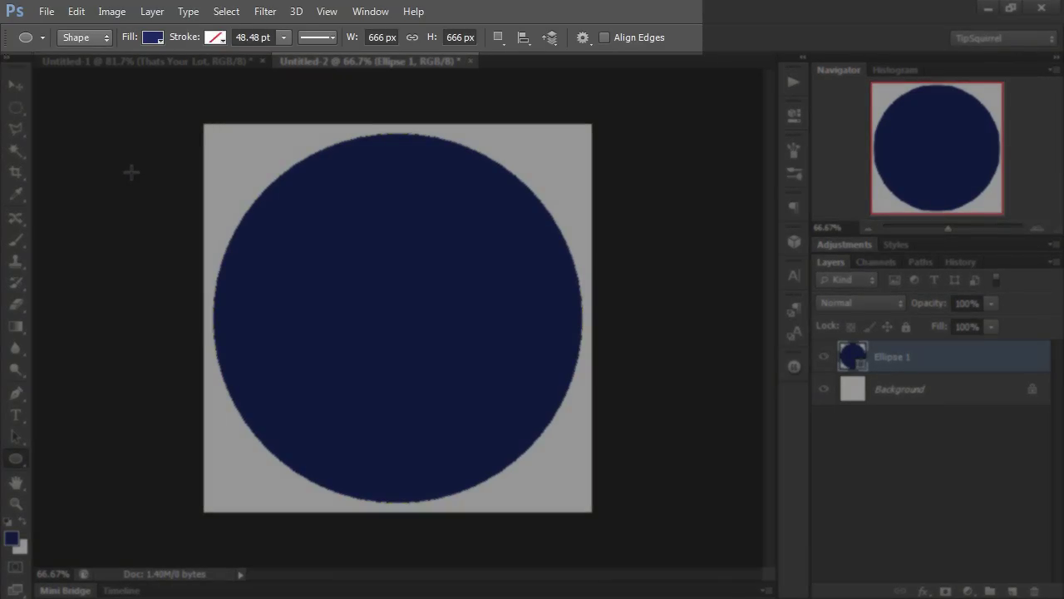
click(104, 37)
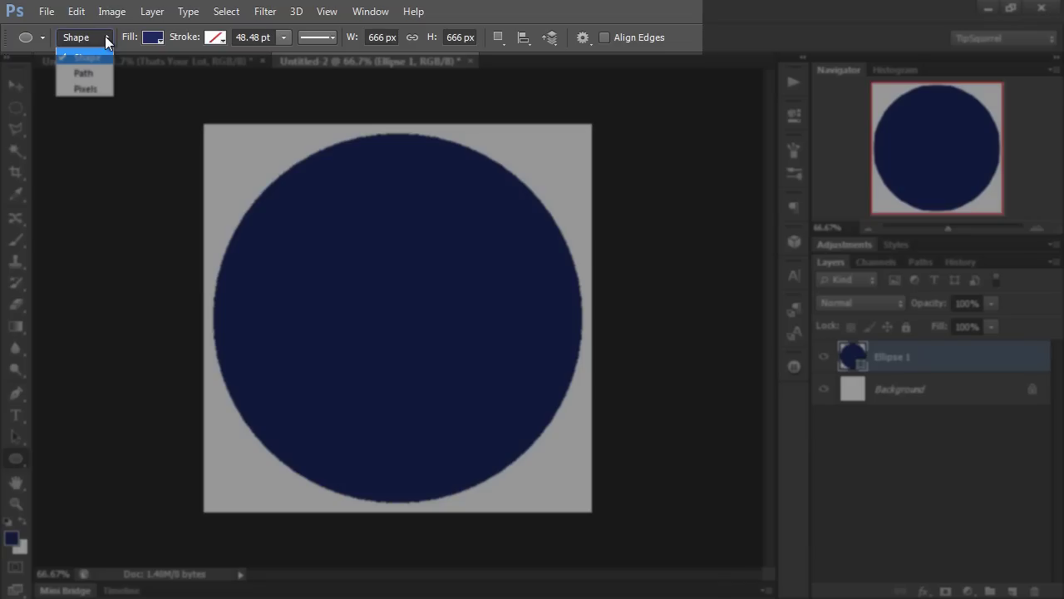
click(106, 38)
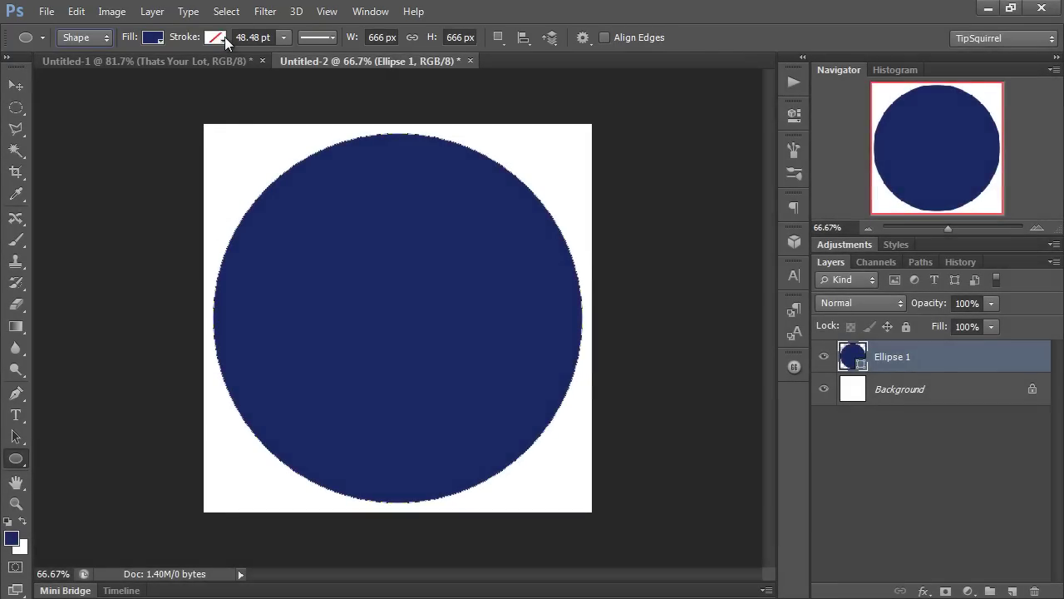
- Set the circle's stroke colour to dark grey
click(217, 39)
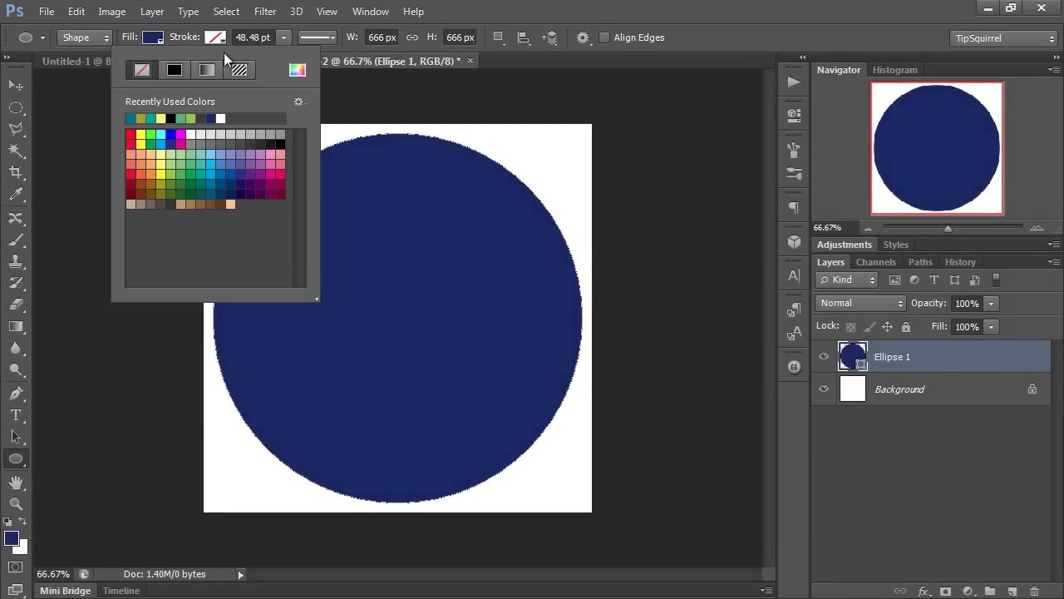
click(243, 135)
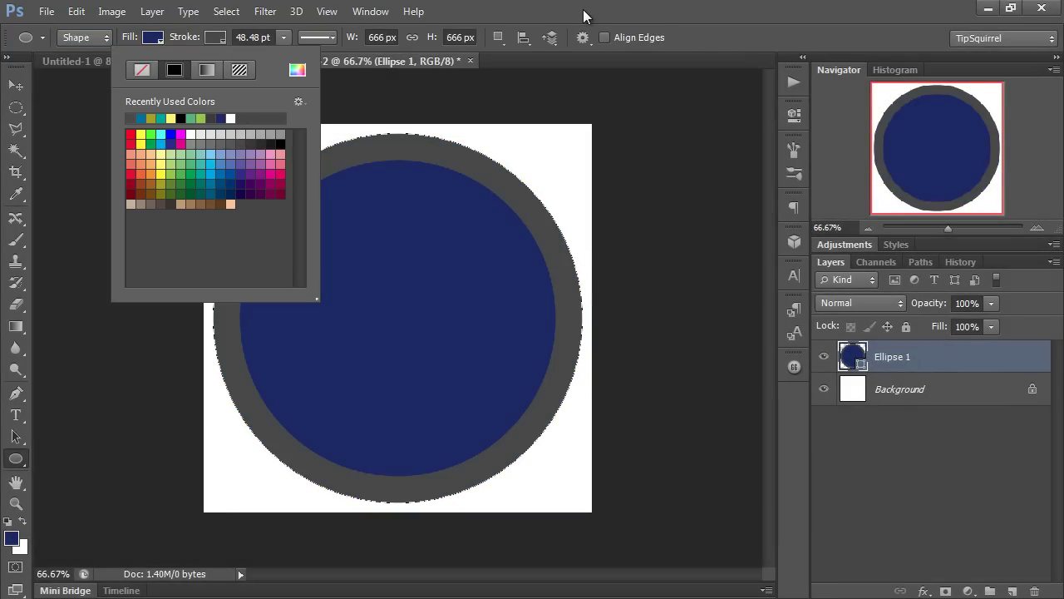
click(534, 26)
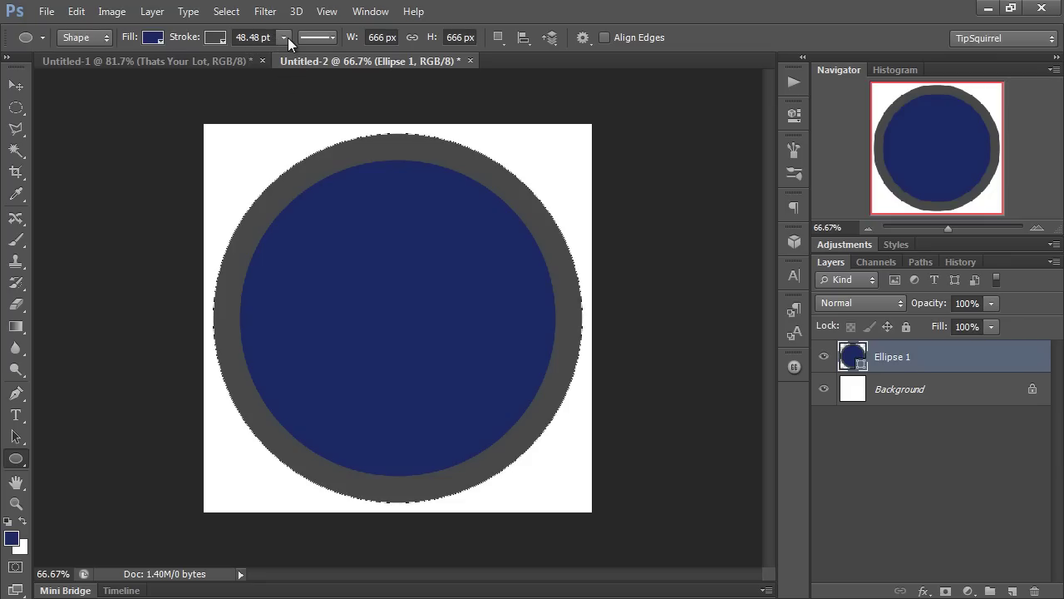
- Try dashed and dotted stroke styles with round and square caps, then settle on solid
click(332, 37)
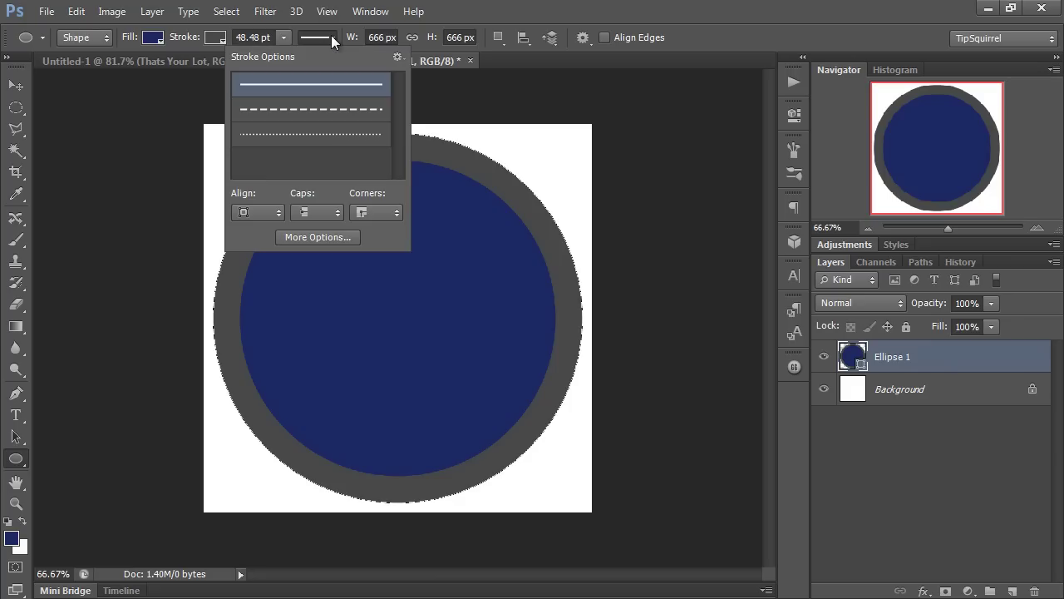
click(315, 110)
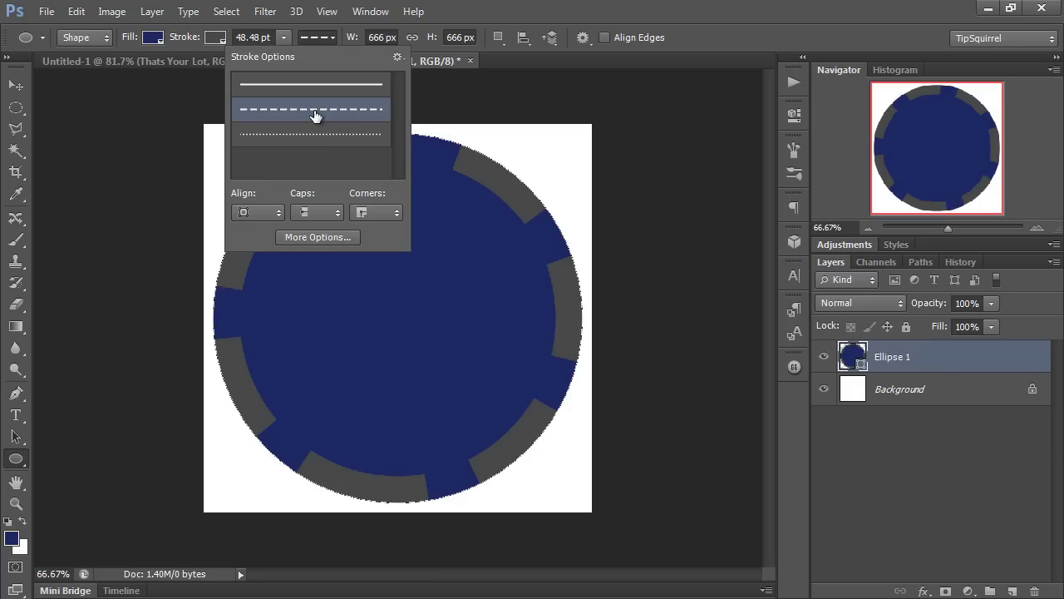
click(308, 134)
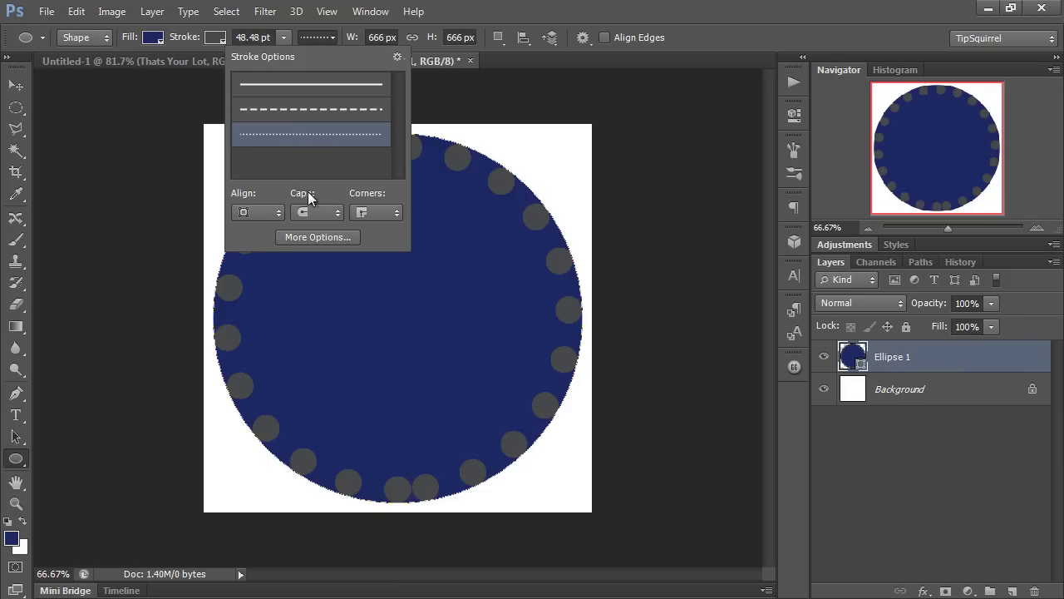
click(306, 109)
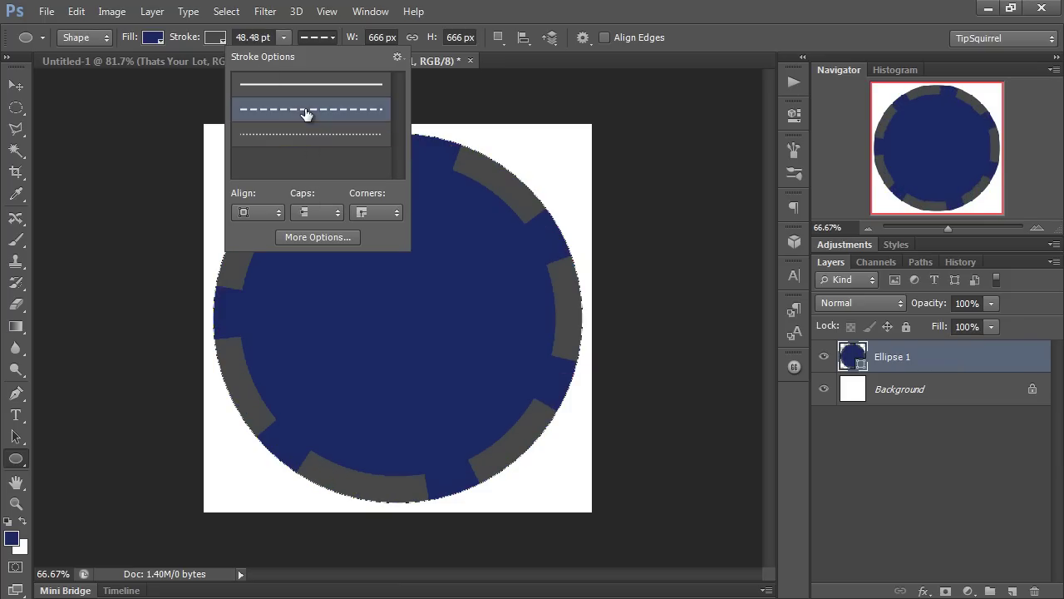
click(332, 212)
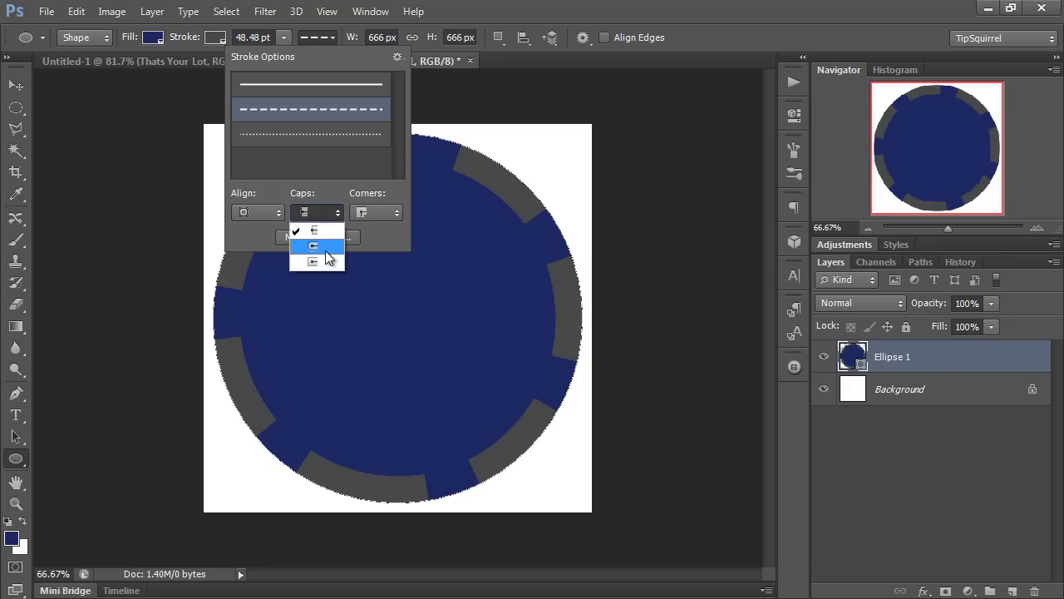
click(325, 249)
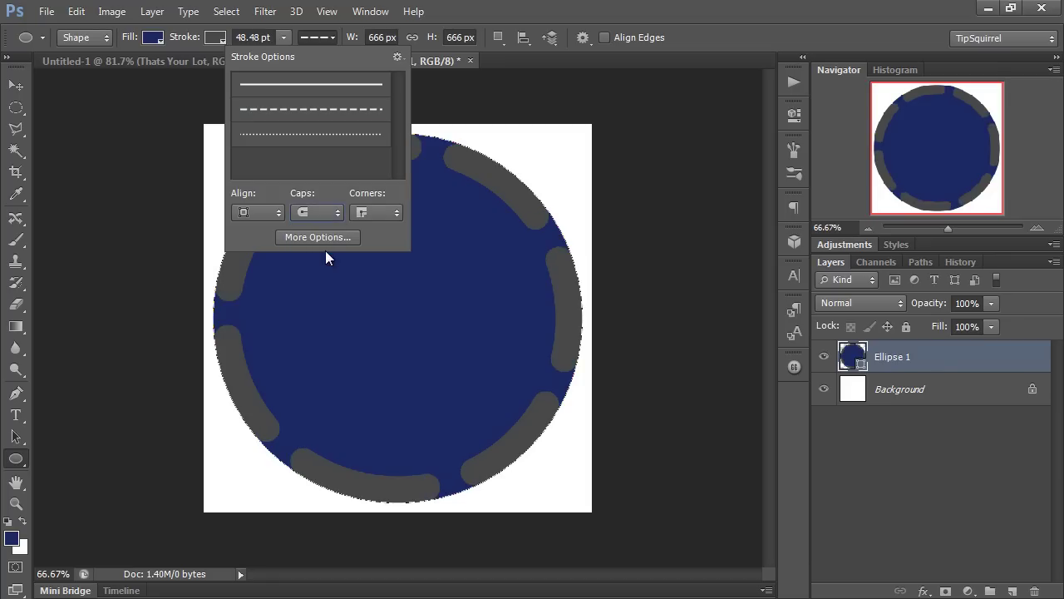
click(321, 135)
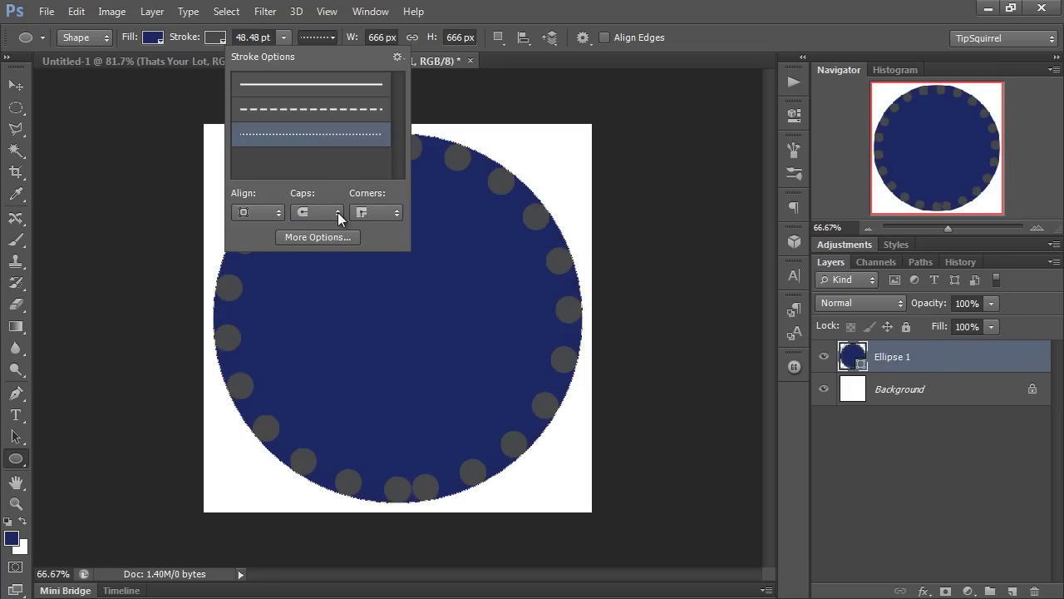
click(337, 212)
click(327, 262)
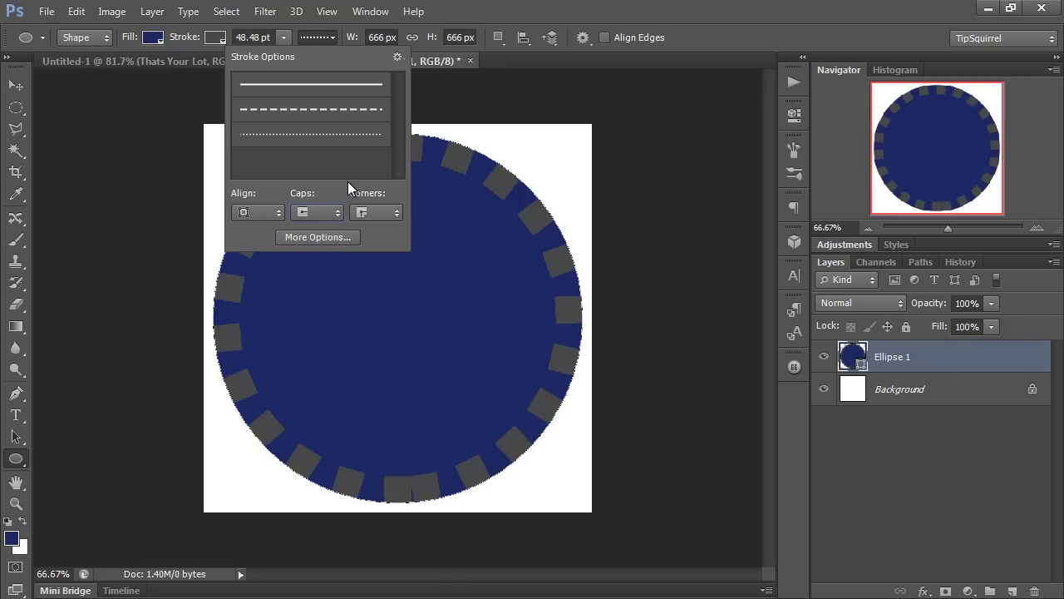
click(304, 84)
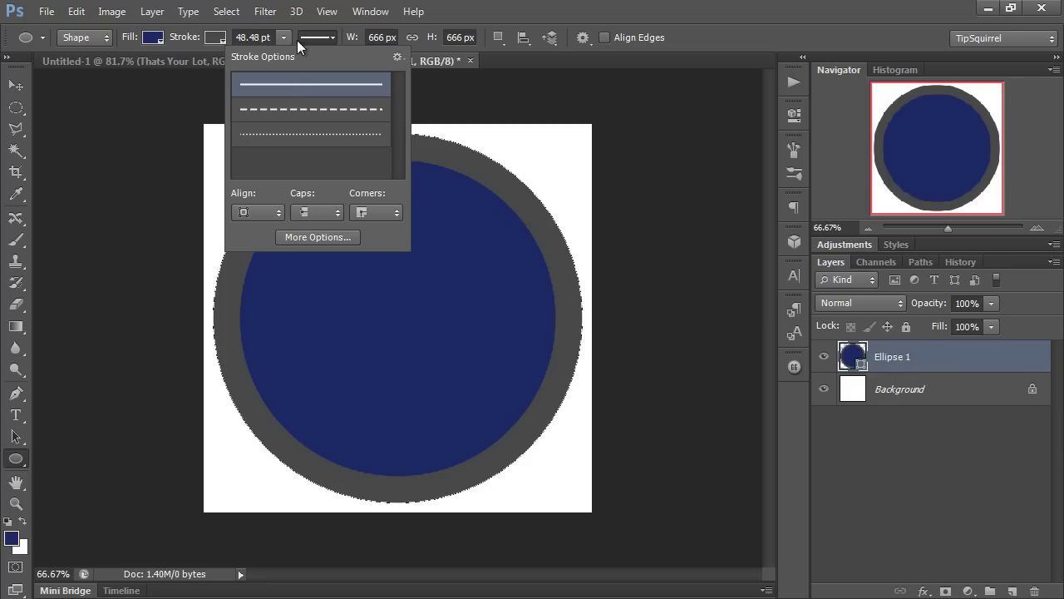
- Set the stroke width to 288 pt
click(684, 13)
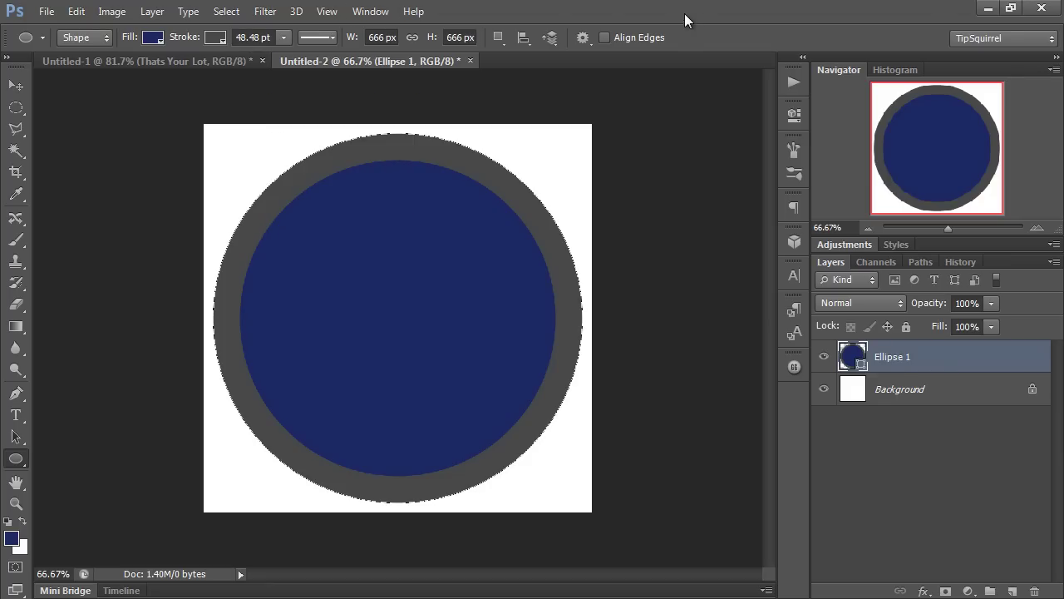
click(273, 37)
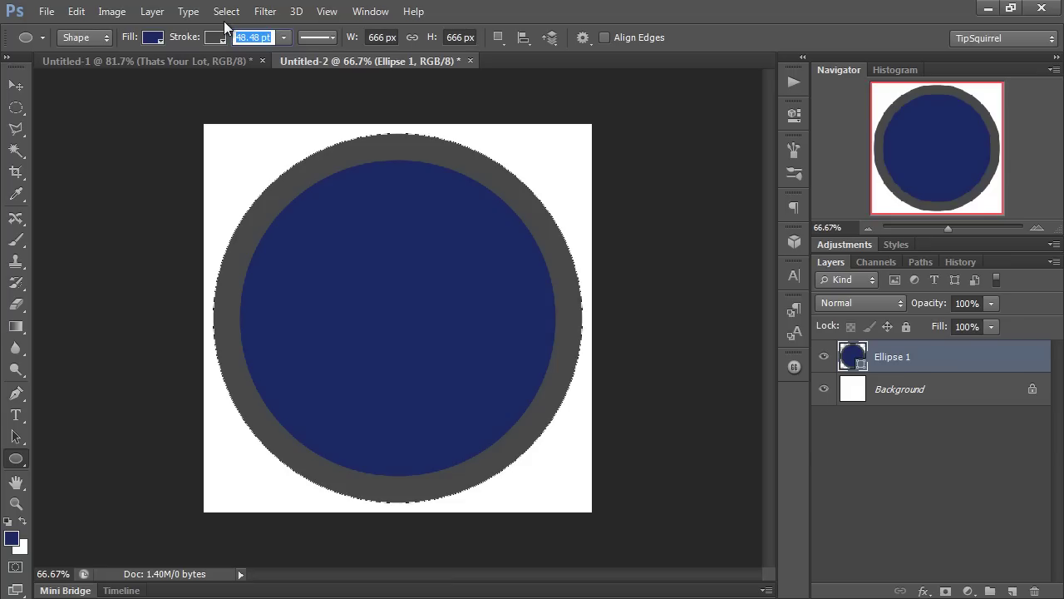
text(288)
key(Return)
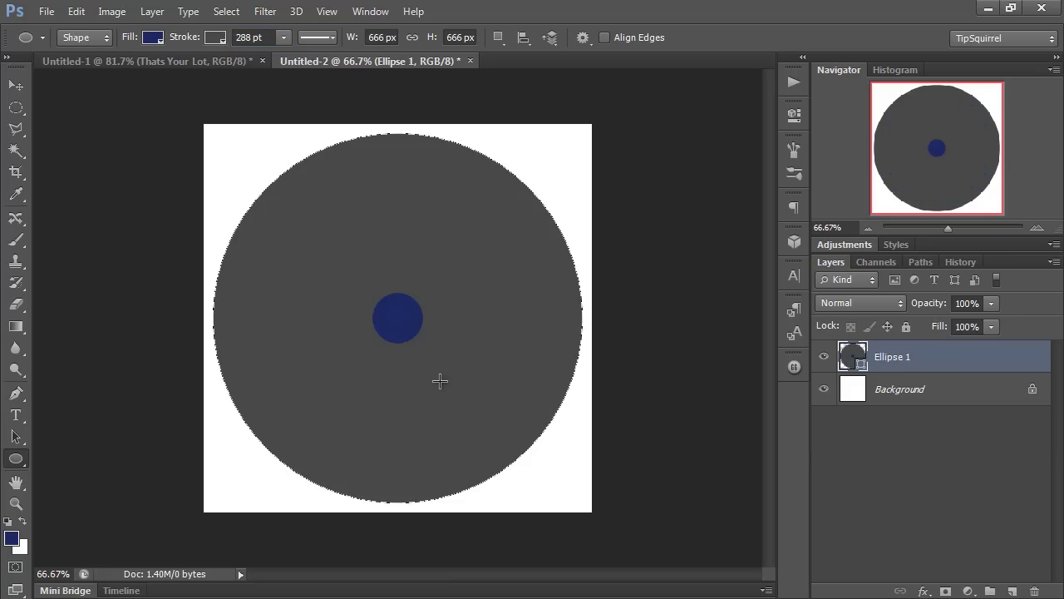
- Switch the stroke to a black-to-white gradient and adjust its colour stops
click(214, 39)
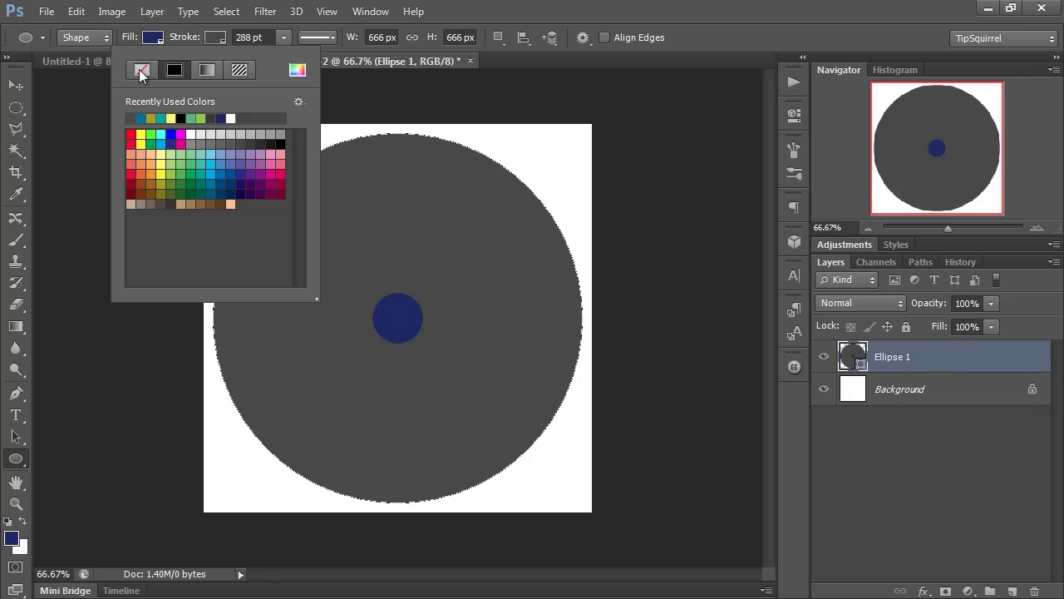
click(204, 70)
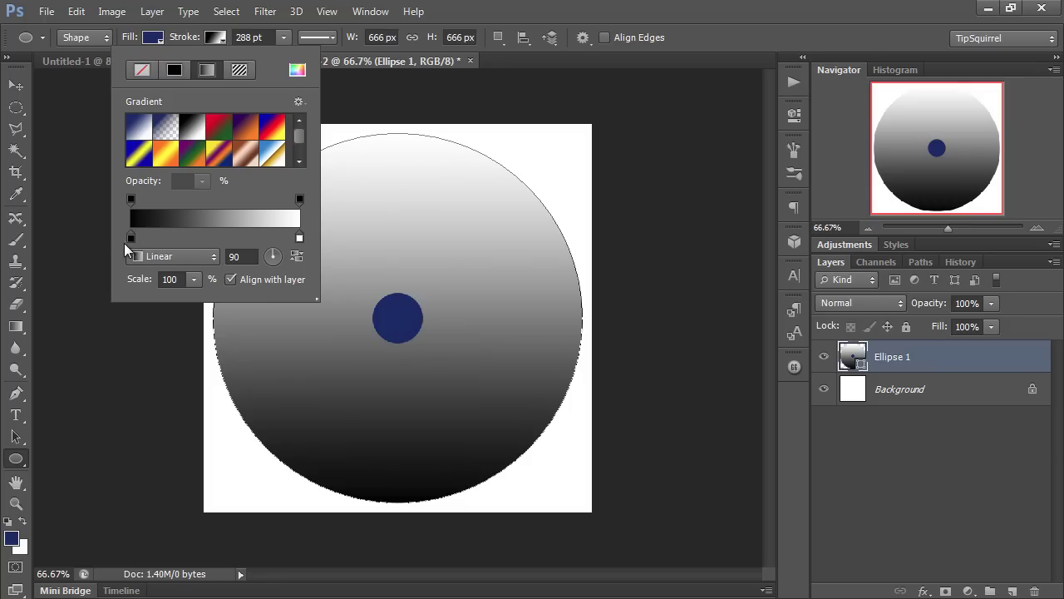
mouse_move(131, 239)
mouse_down()
mouse_move(234, 241)
mouse_move(131, 238)
mouse_up()
mouse_move(299, 238)
mouse_down()
mouse_move(229, 240)
mouse_move(315, 239)
mouse_up()
- Try radial, angle, reflected and diamond gradient types, settling on Radial
click(212, 256)
click(190, 291)
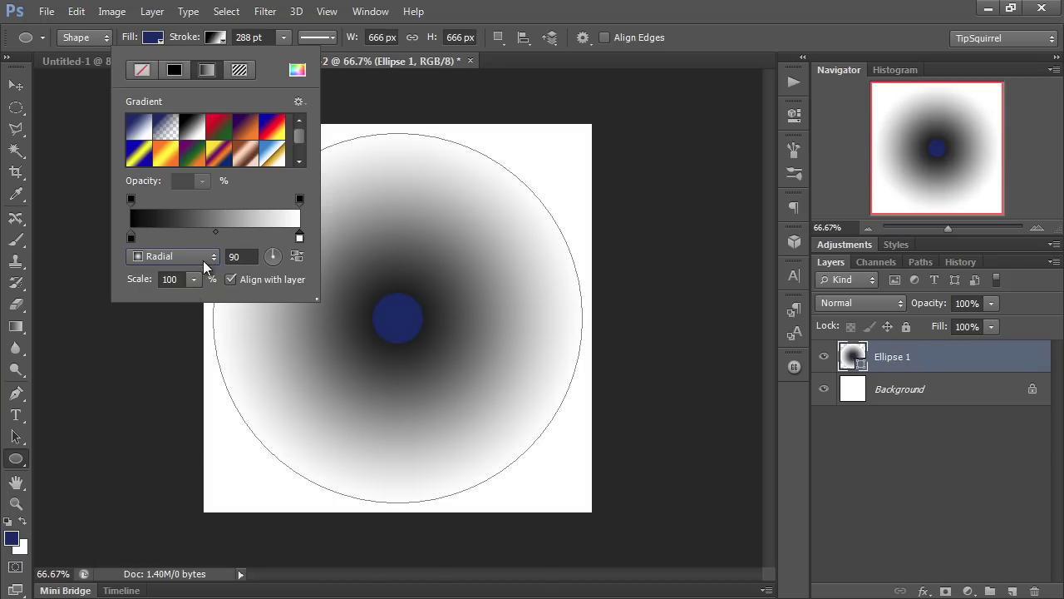
click(210, 259)
click(198, 306)
click(213, 258)
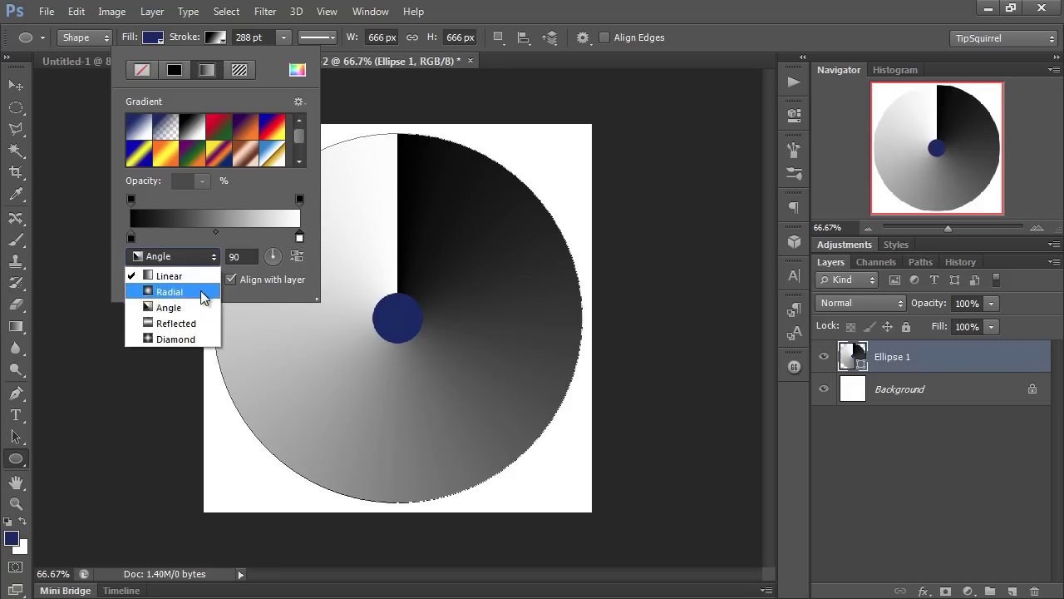
click(191, 323)
click(209, 258)
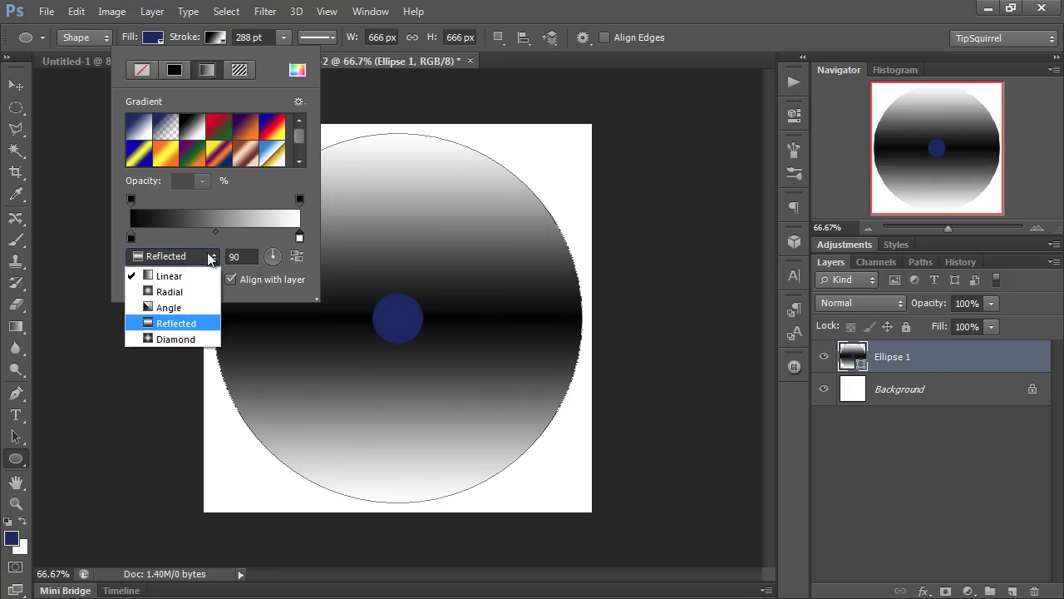
click(203, 339)
click(213, 254)
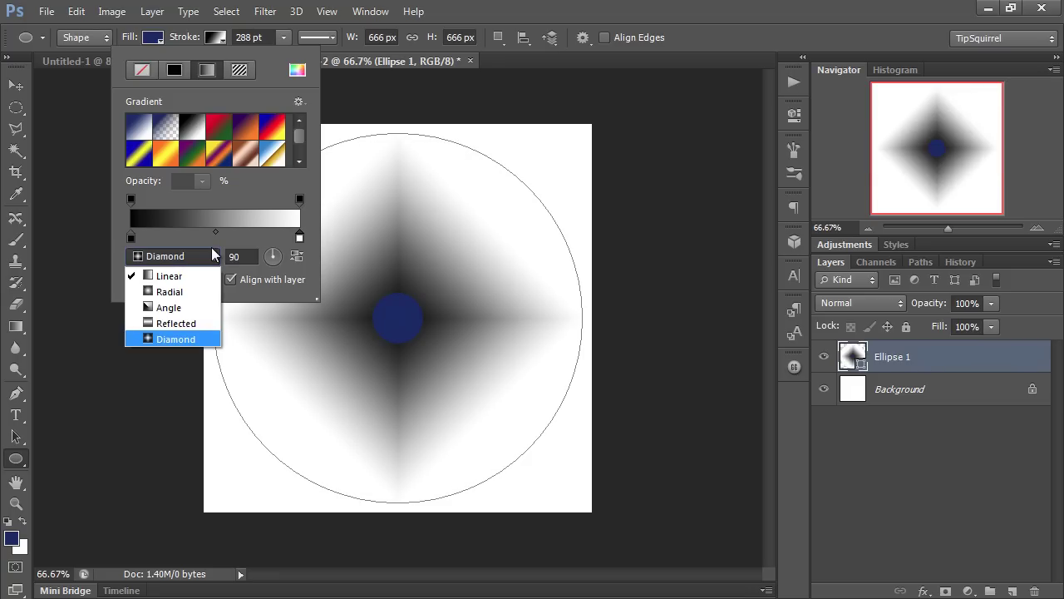
click(190, 291)
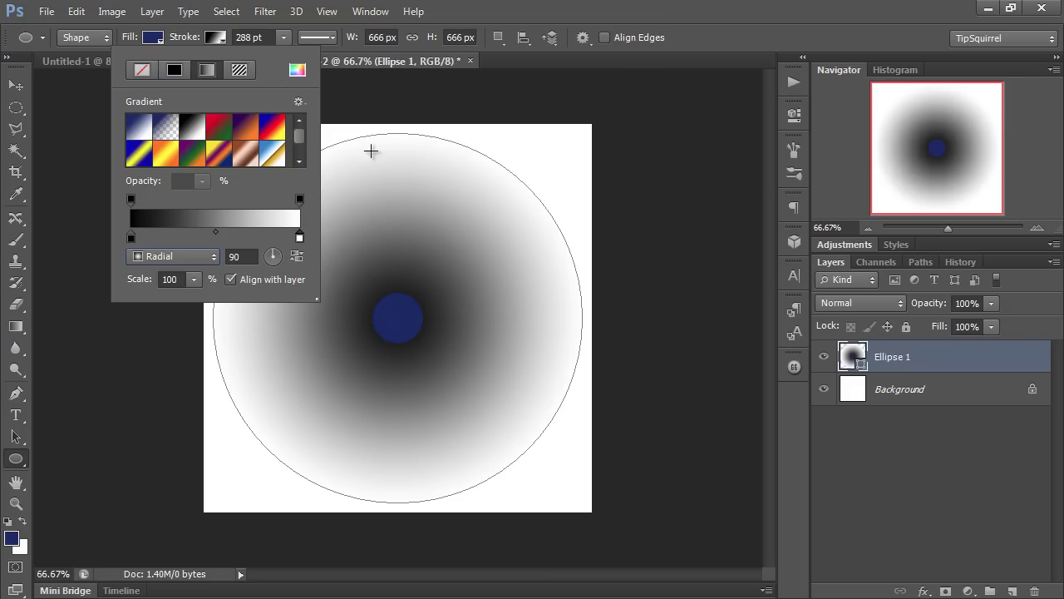
- Reduce the stroke width to 80 pt
click(226, 39)
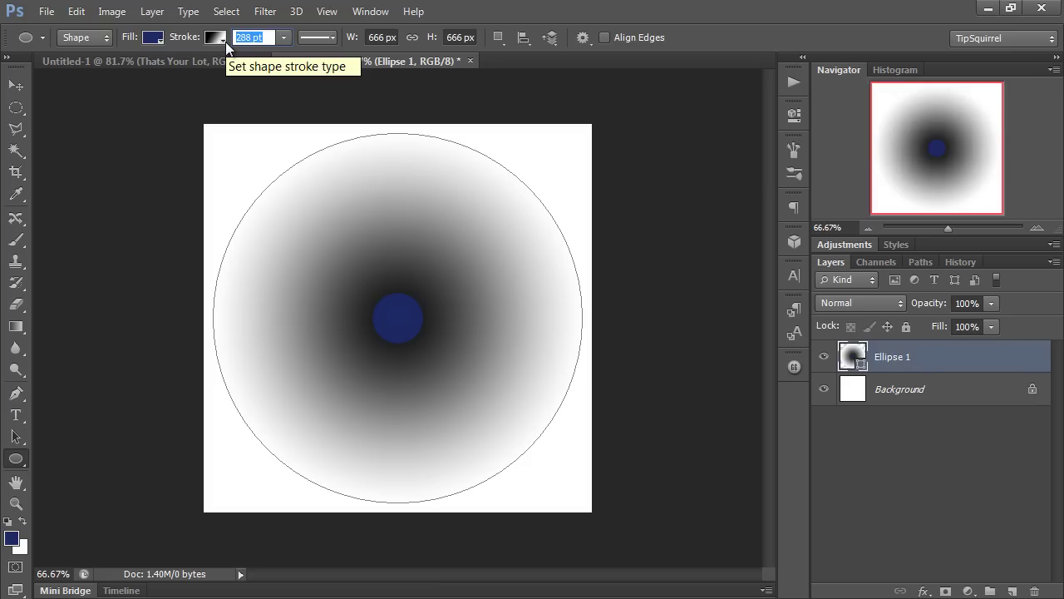
text(80)
key(Return)
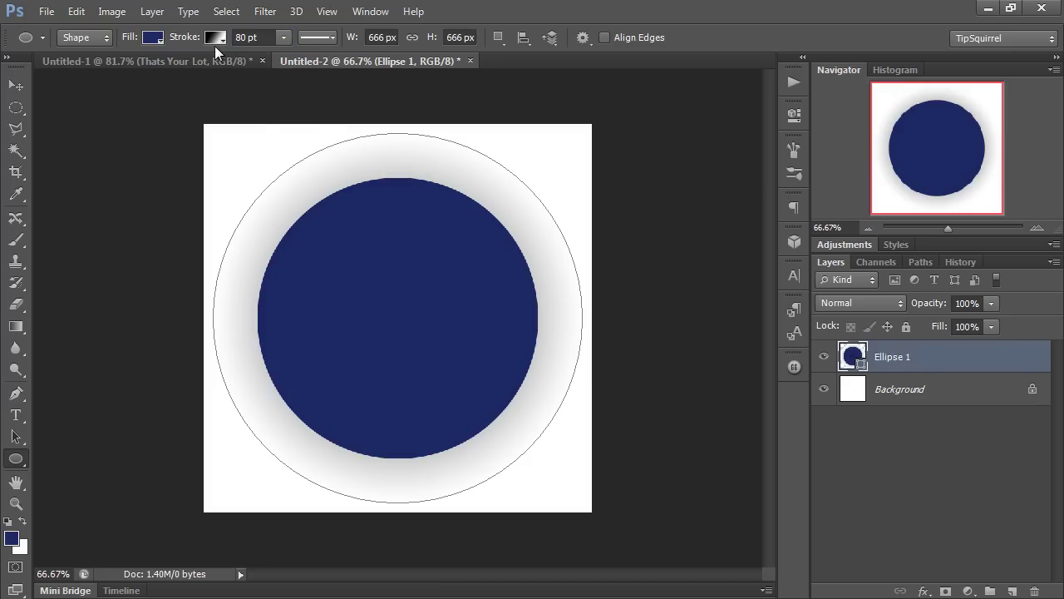
click(215, 41)
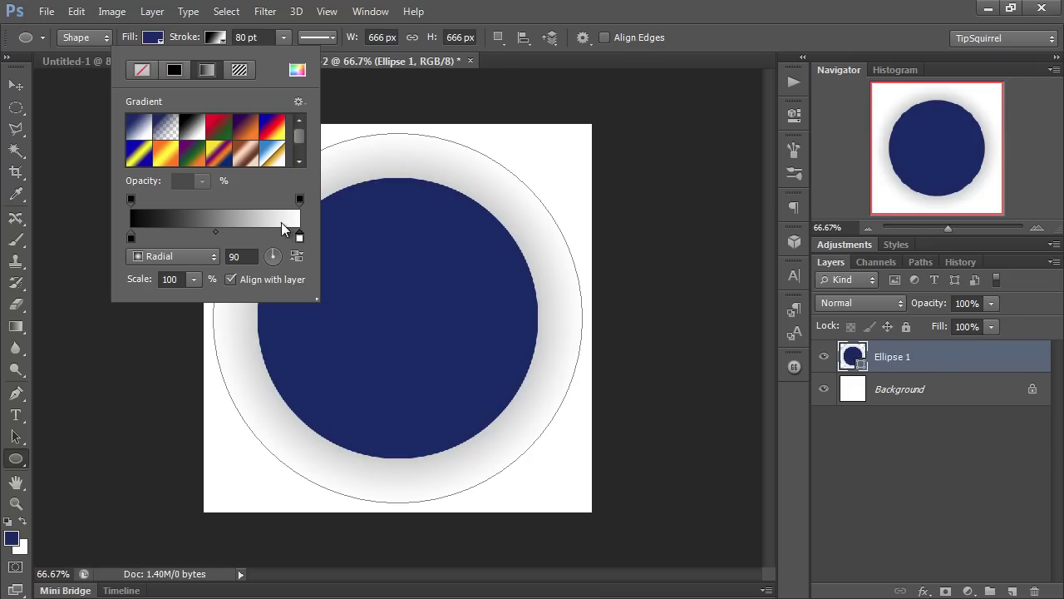
- Set the gradient's start stop to bright red with saturation 96 and brightness 83
double_click(129, 237)
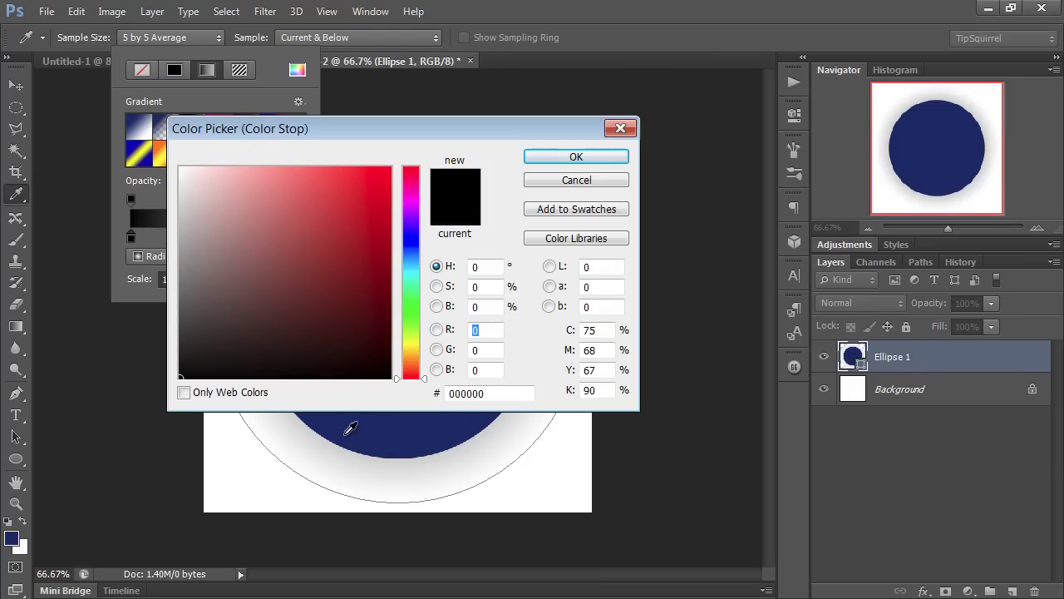
click(491, 264)
double_click(491, 264)
key(Tab)
text(9)
text(00)
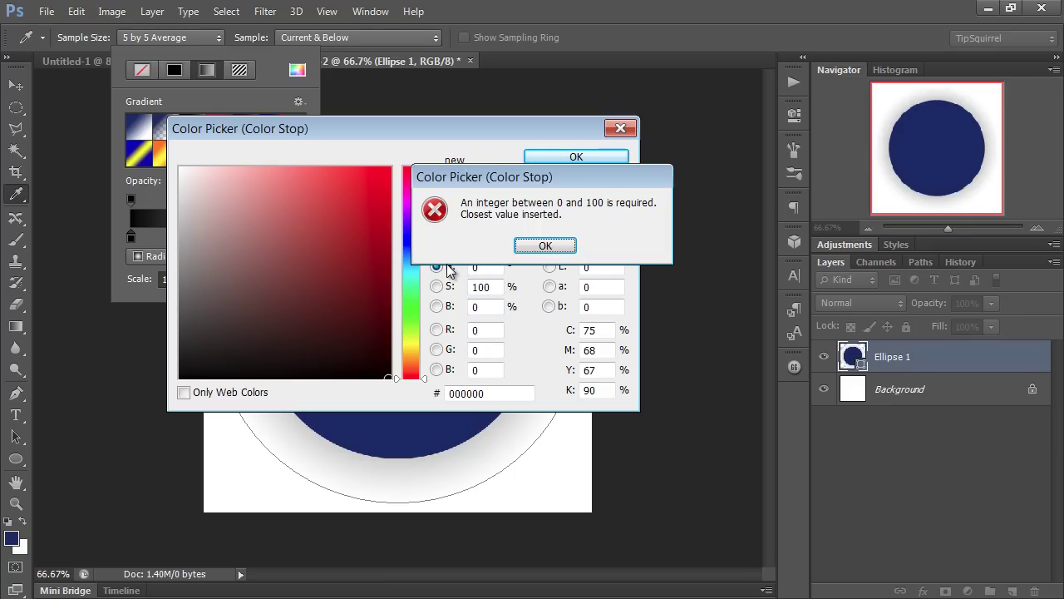
key(Return)
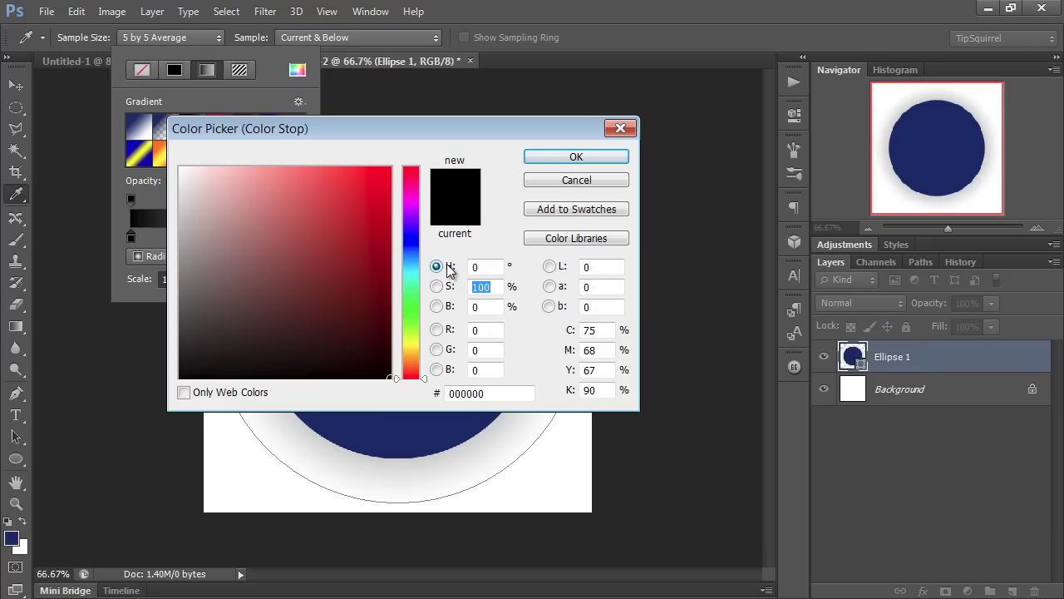
text(96)
key(Tab)
text(8)
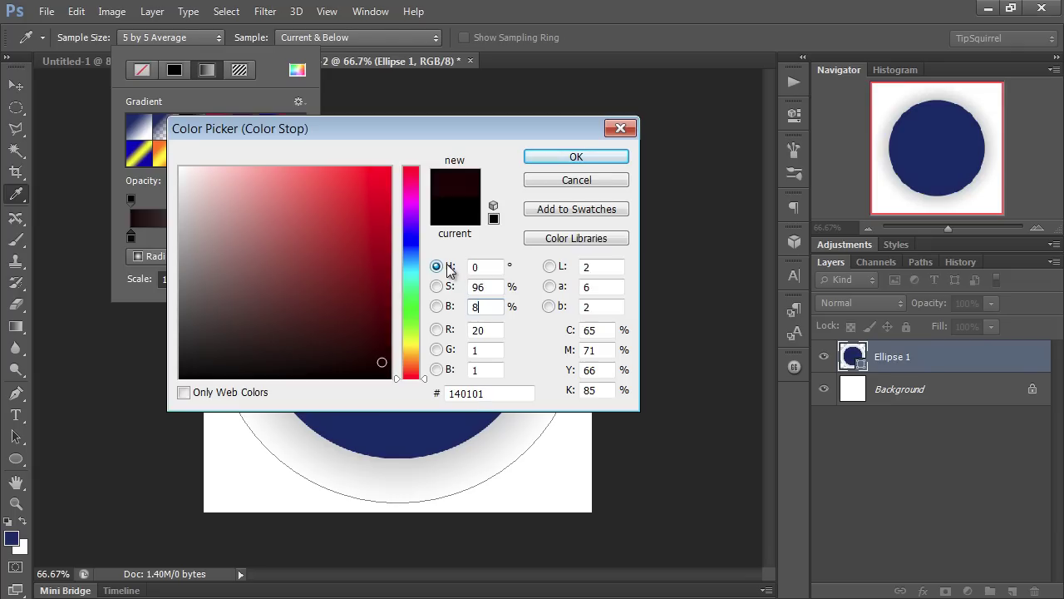
text(3)
click(612, 158)
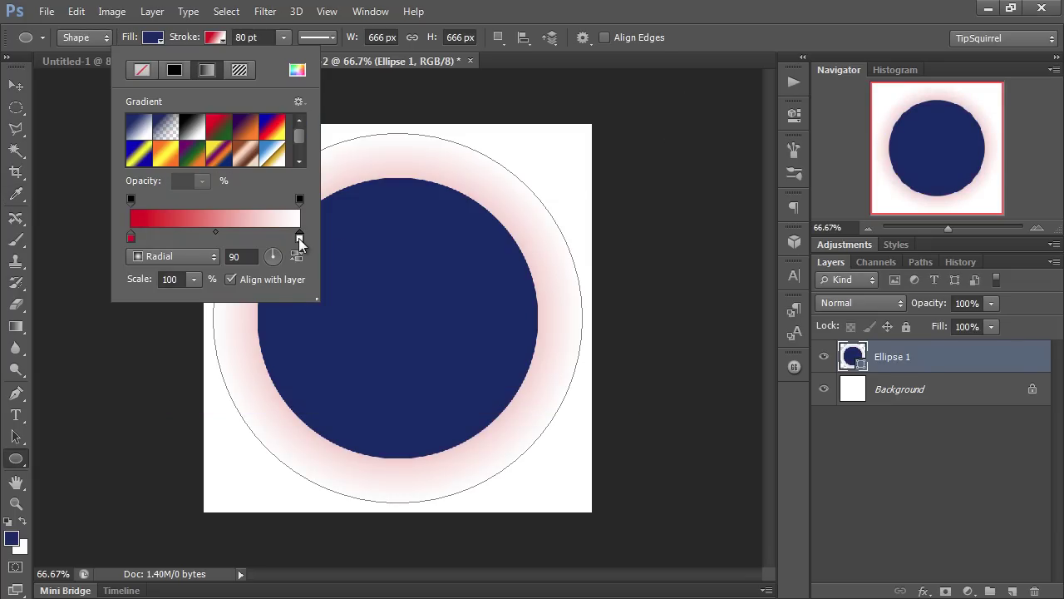
- Set the gradient's end stop to dark red #470202 (H 0, S 97, B 28)
double_click(298, 238)
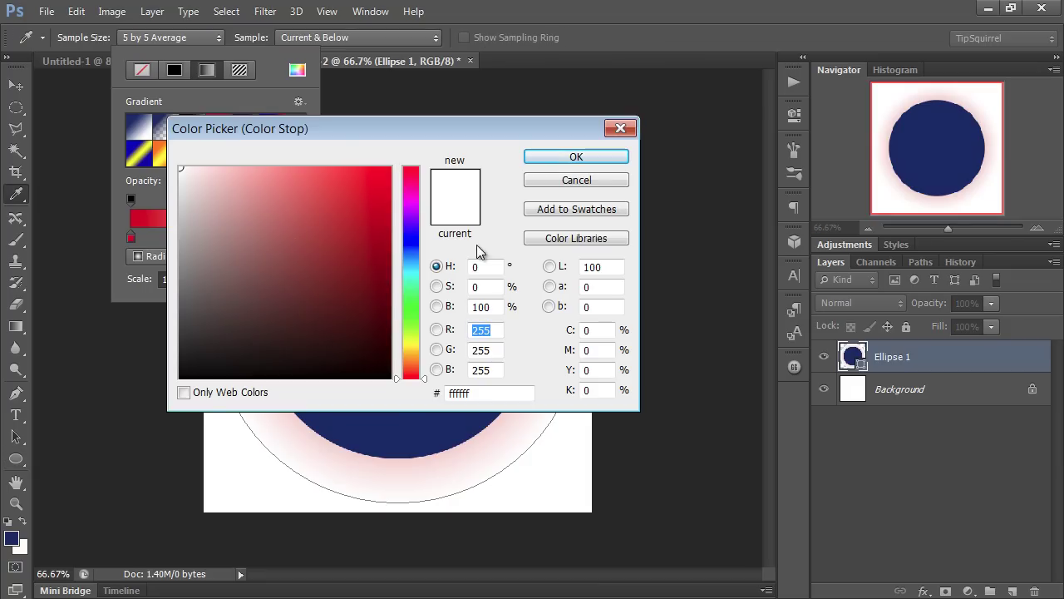
double_click(476, 266)
text(0)
key(Tab)
text(97)
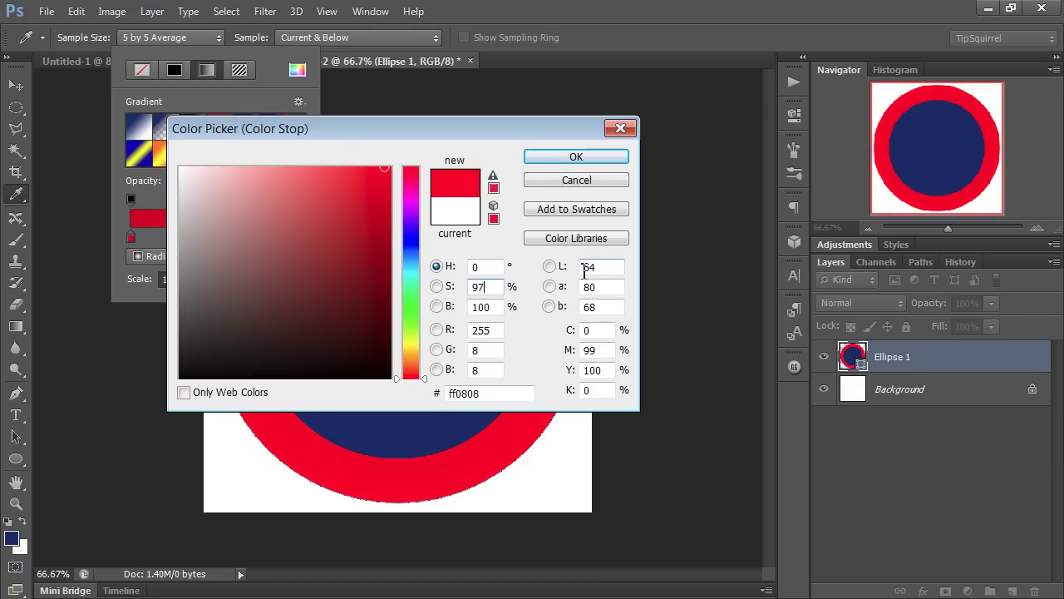
key(Tab)
text(28)
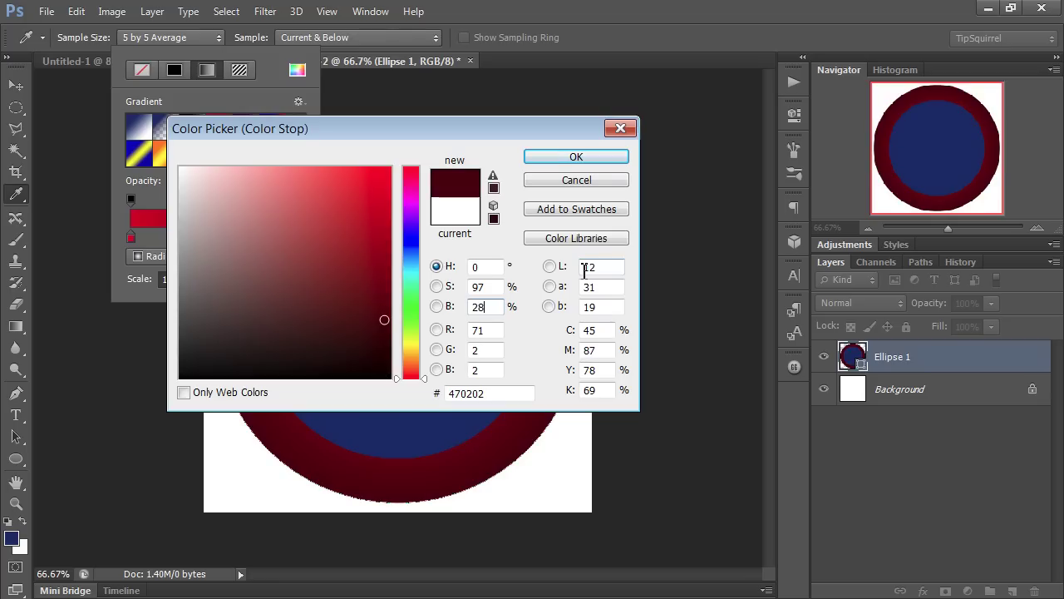
click(592, 156)
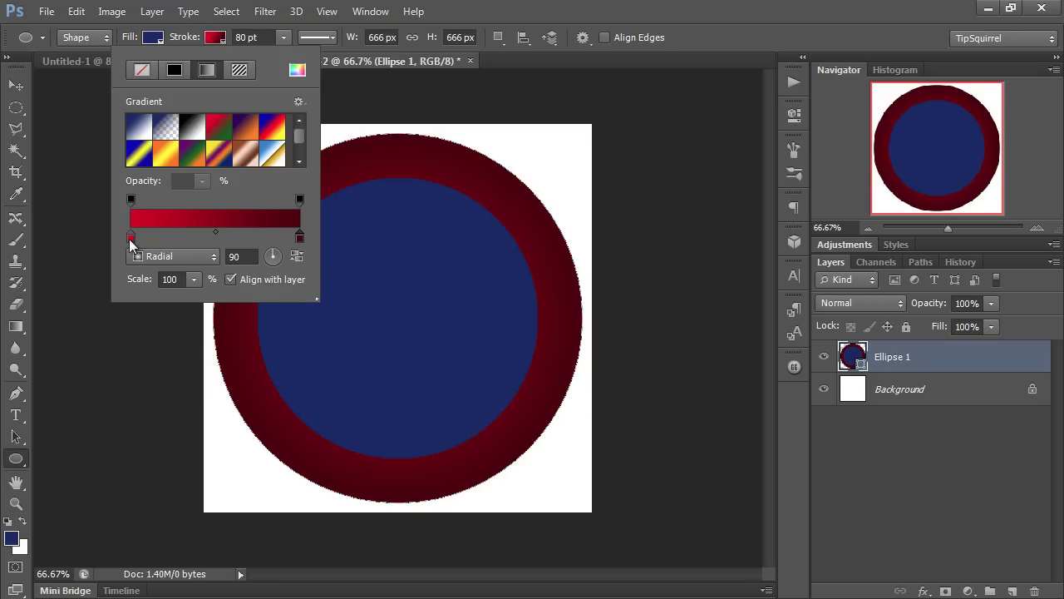
- Drag the gradient stops closer together to tighten the ring's red-to-dark band
drag(129, 238, 271, 240)
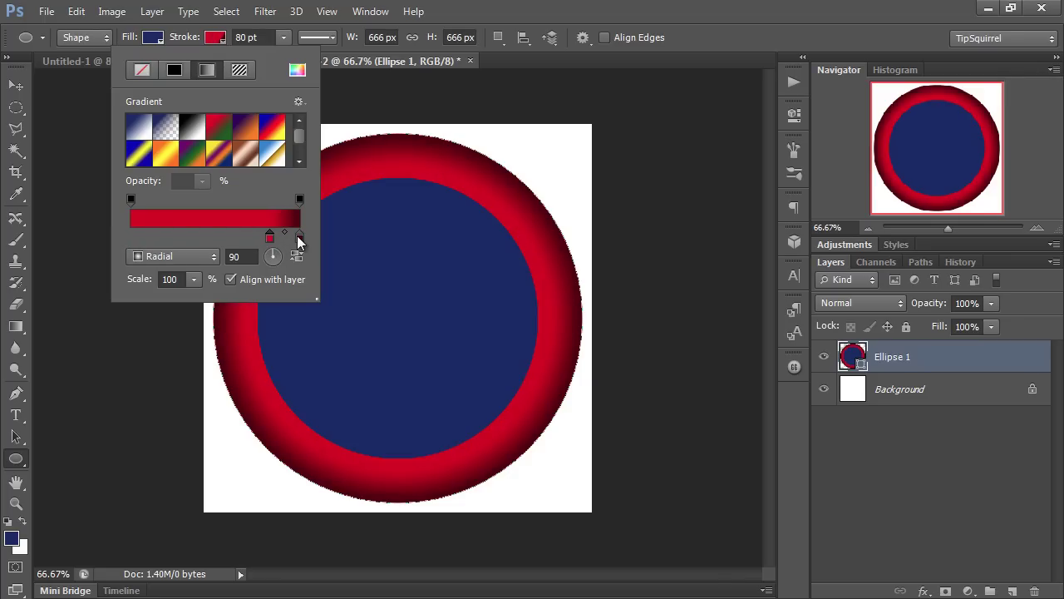
drag(299, 240, 267, 241)
click(271, 241)
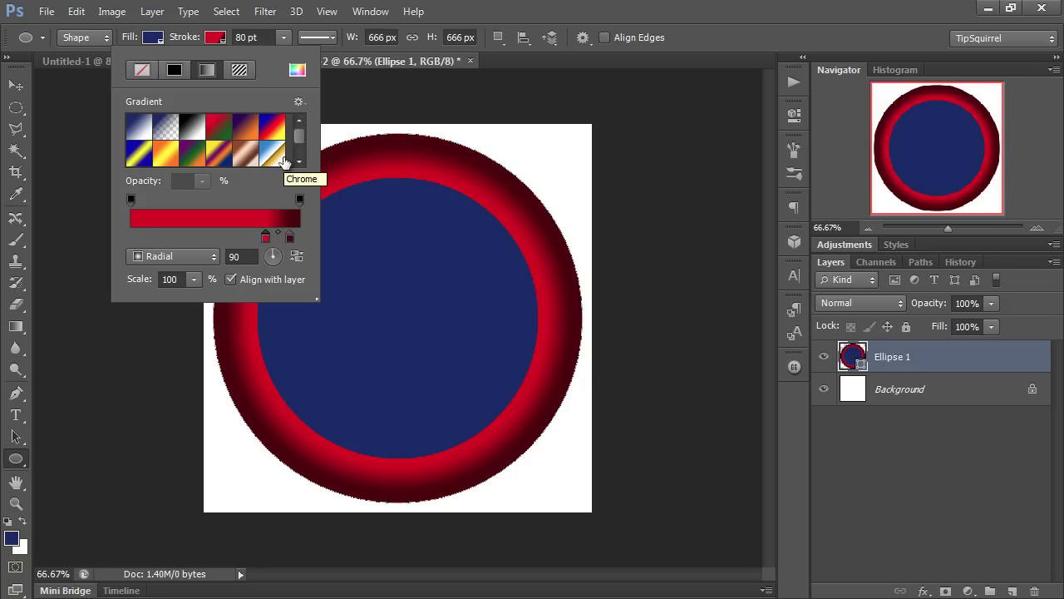
- Set the circle's fill to No Color, leaving a hollow ring
click(155, 39)
click(150, 39)
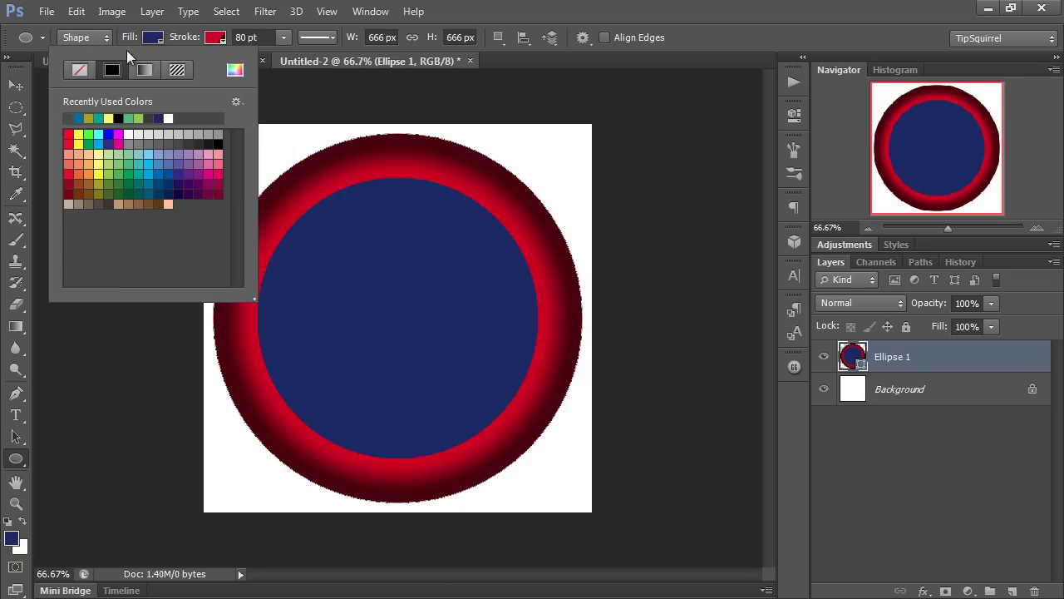
click(77, 69)
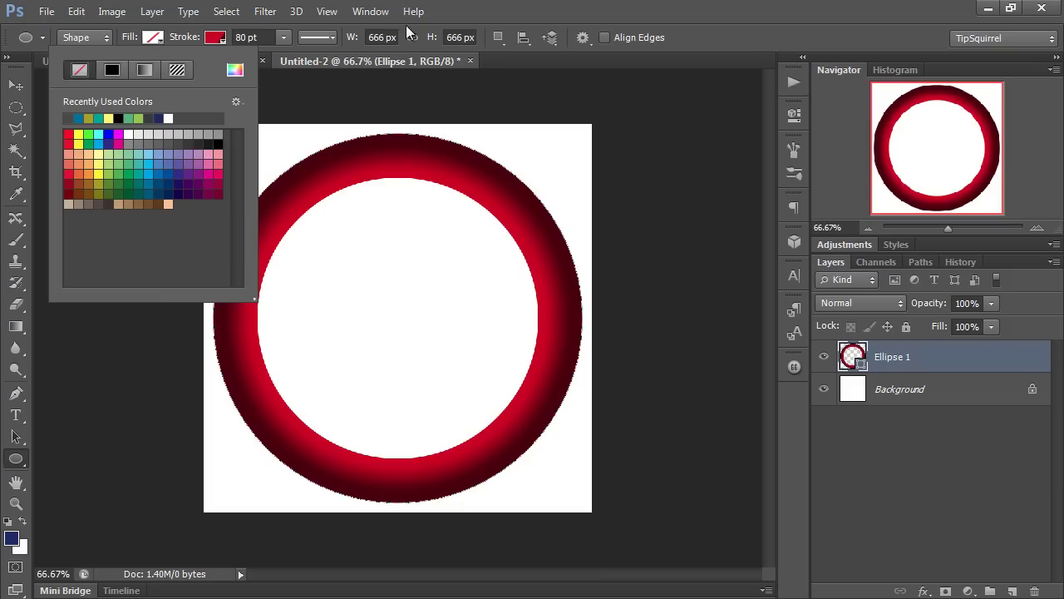
click(579, 14)
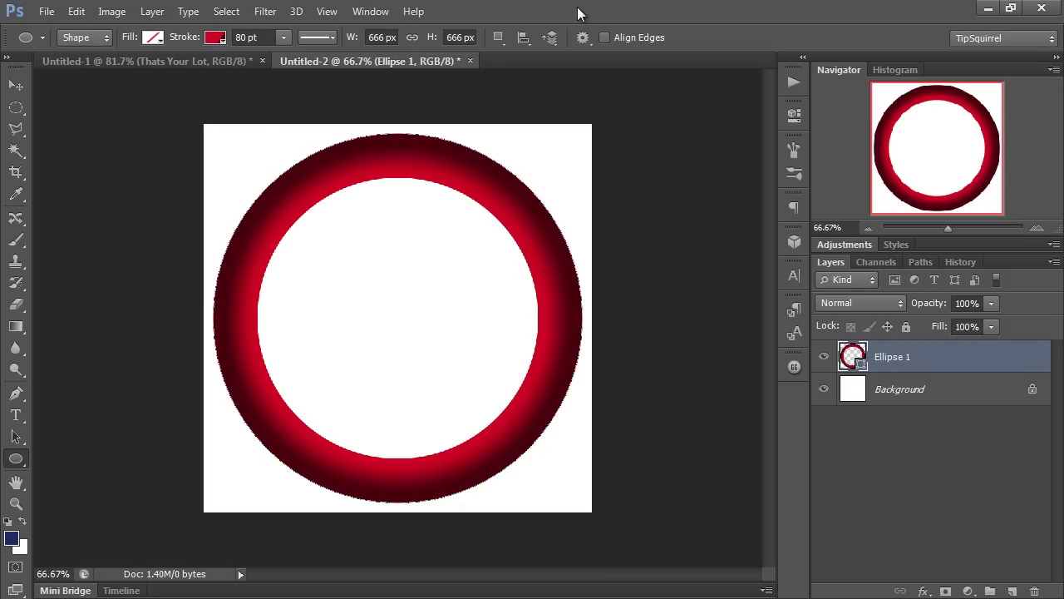
- Duplicate the ring three times, scaling each copy inward to nest inside the previous one
key(ctrl+j)
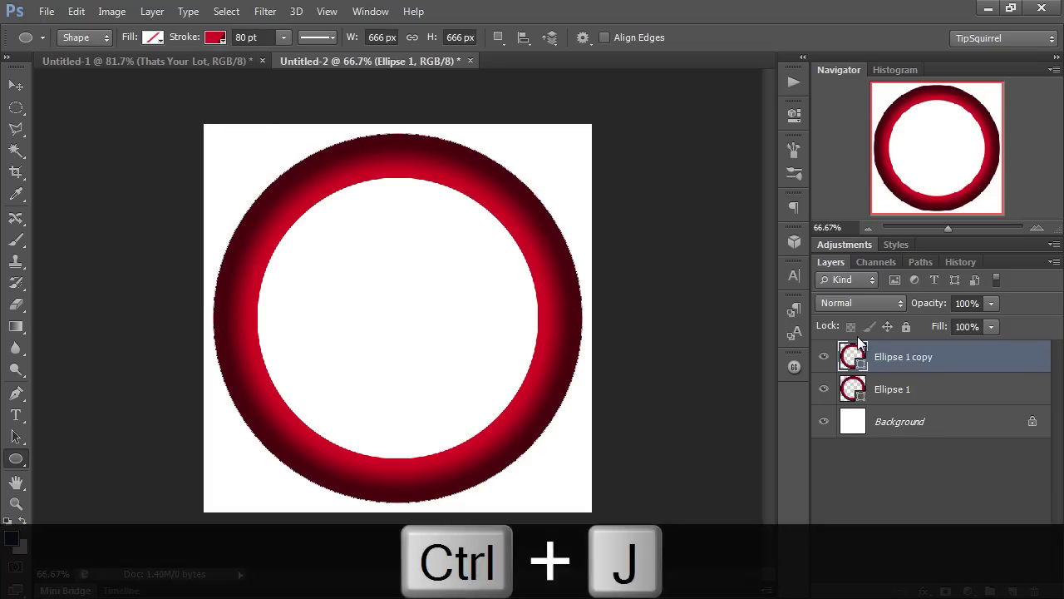
key(ctrl+t)
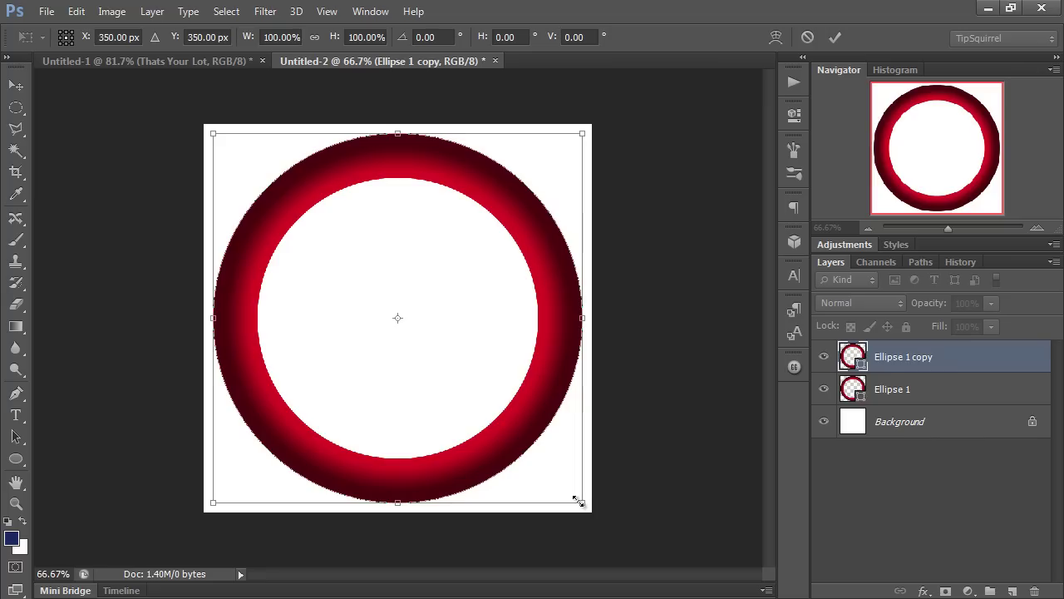
drag(578, 502, 522, 476)
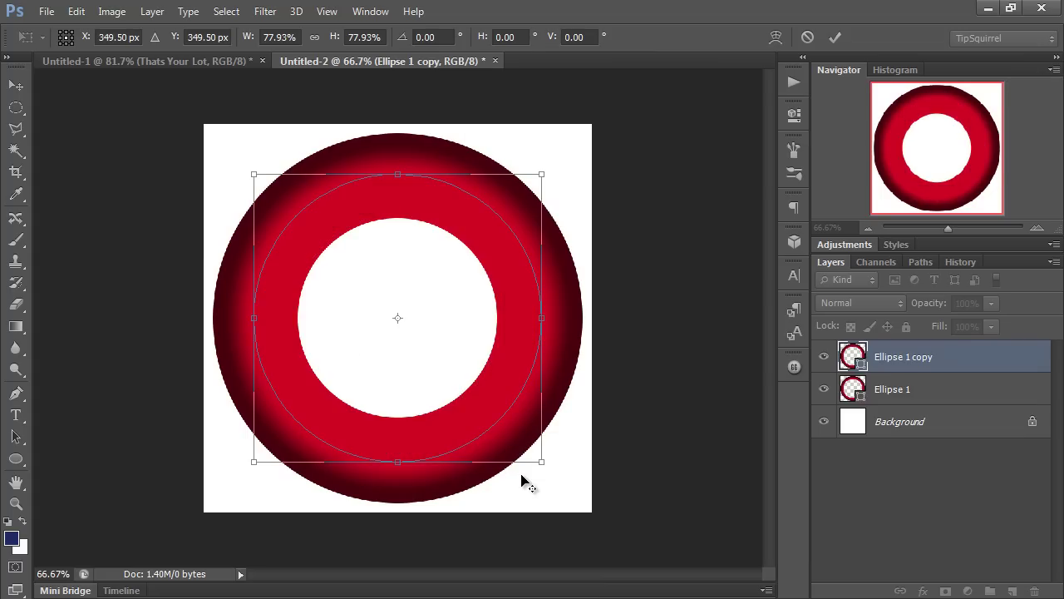
click(835, 37)
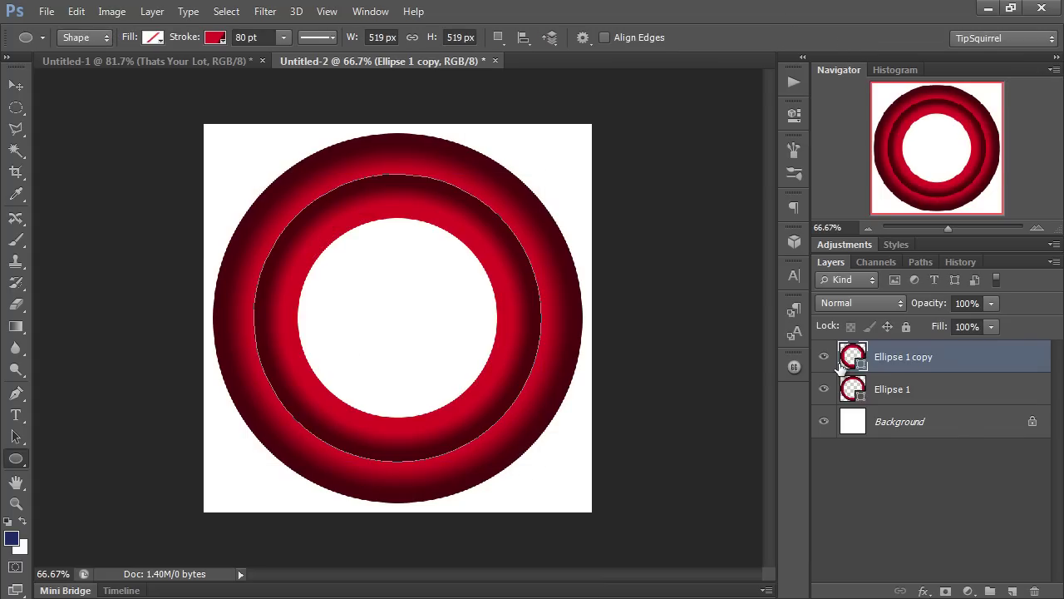
key(ctrl+j)
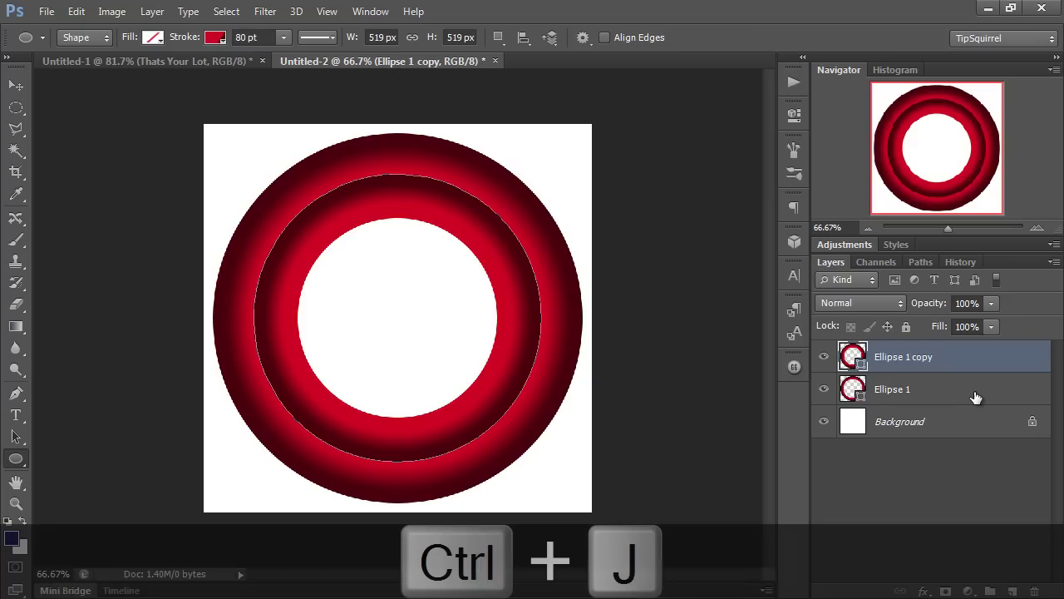
key(ctrl+t)
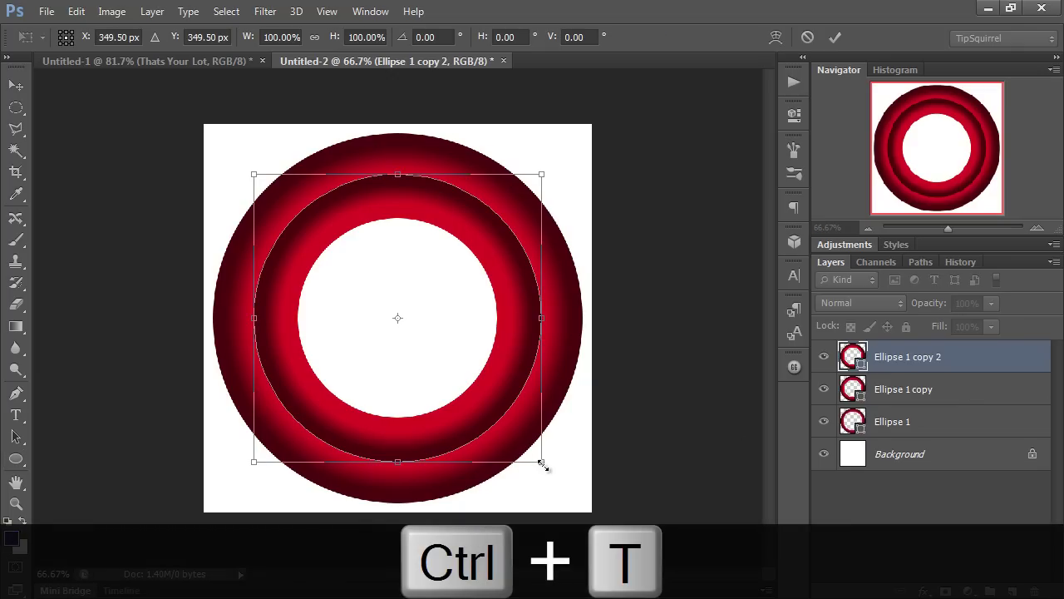
drag(541, 461, 491, 434)
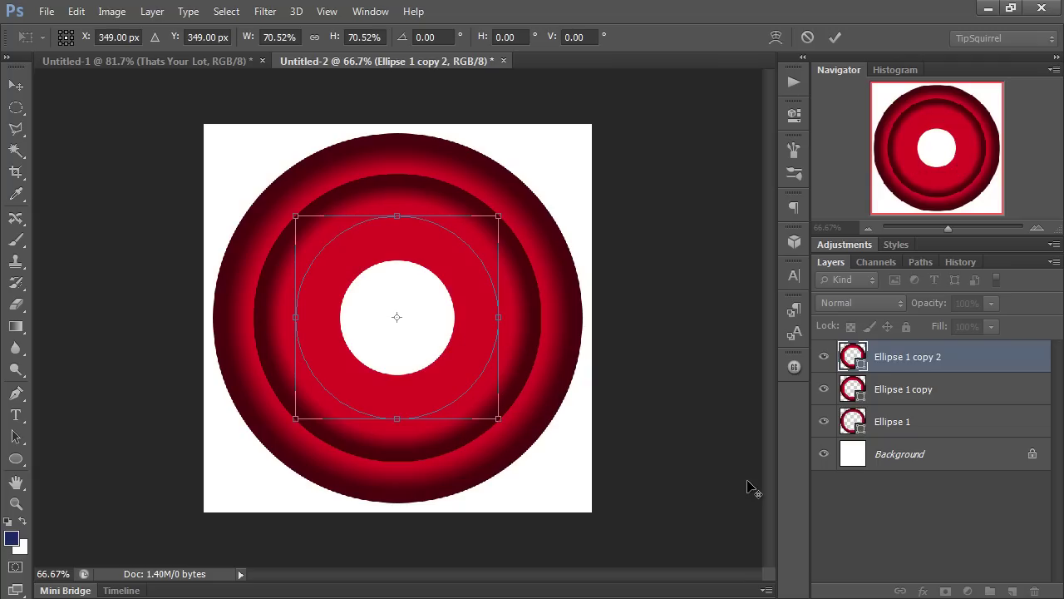
click(834, 38)
key(ctrl+j)
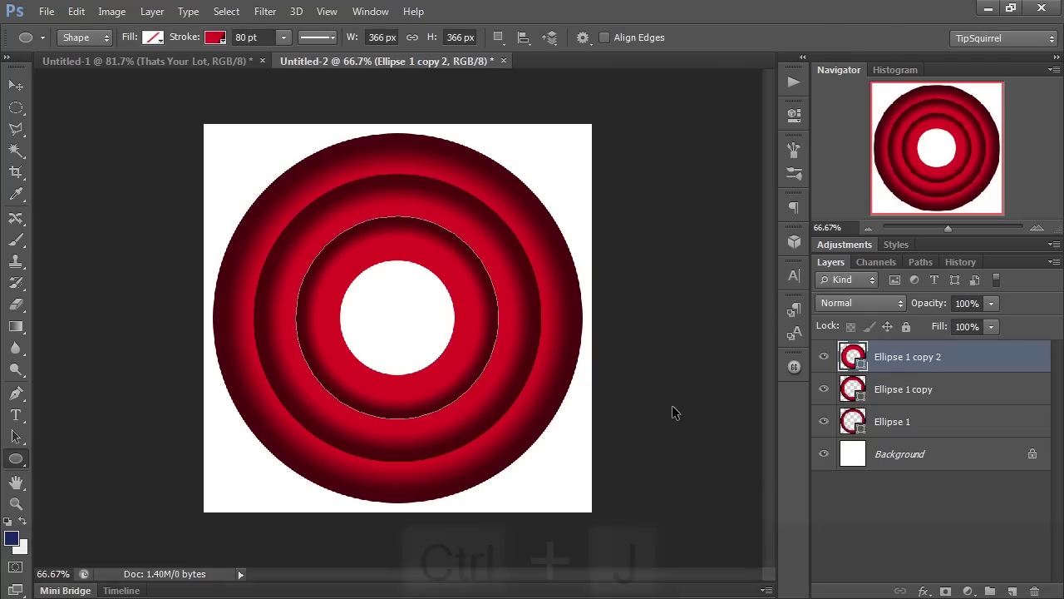
key(ctrl+t)
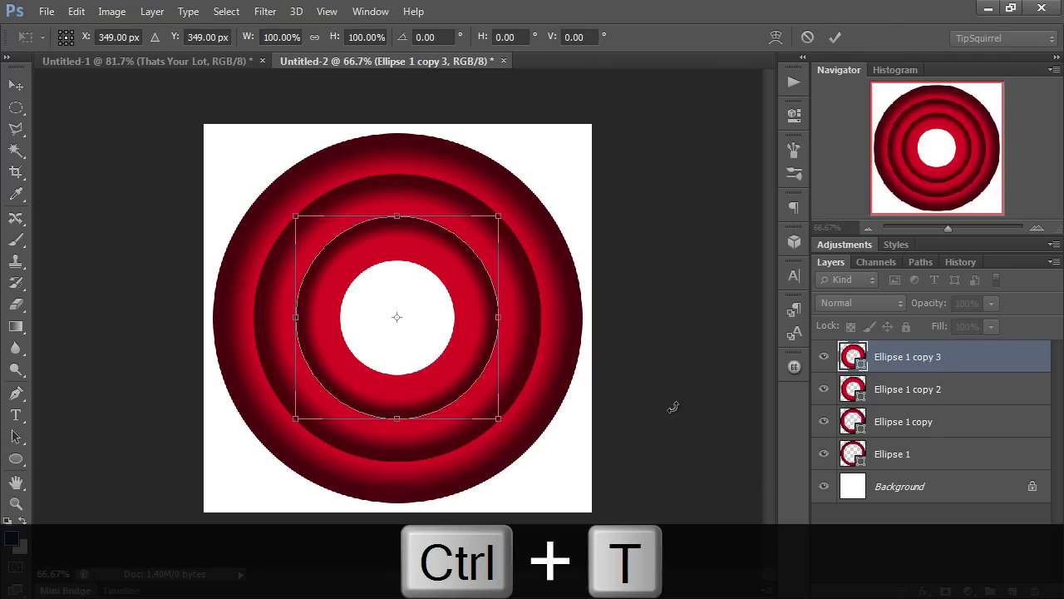
drag(496, 419, 482, 412)
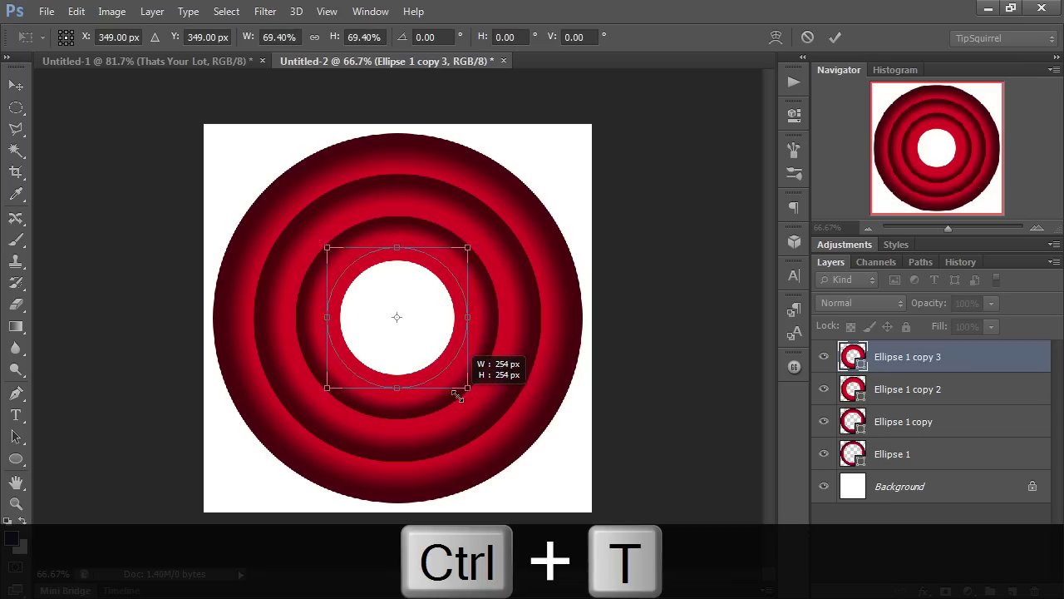
drag(458, 396, 449, 383)
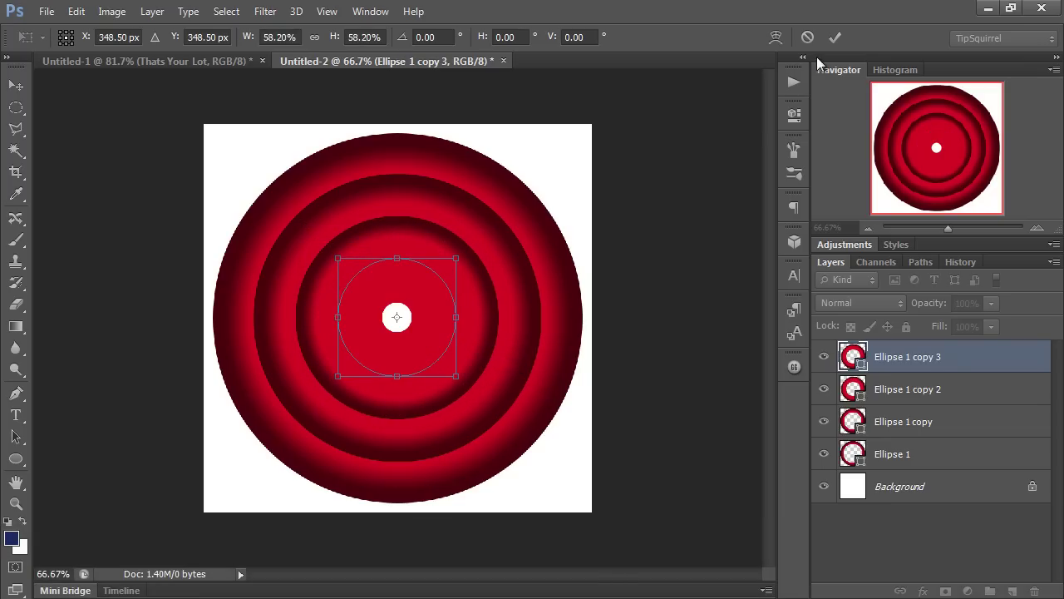
click(835, 37)
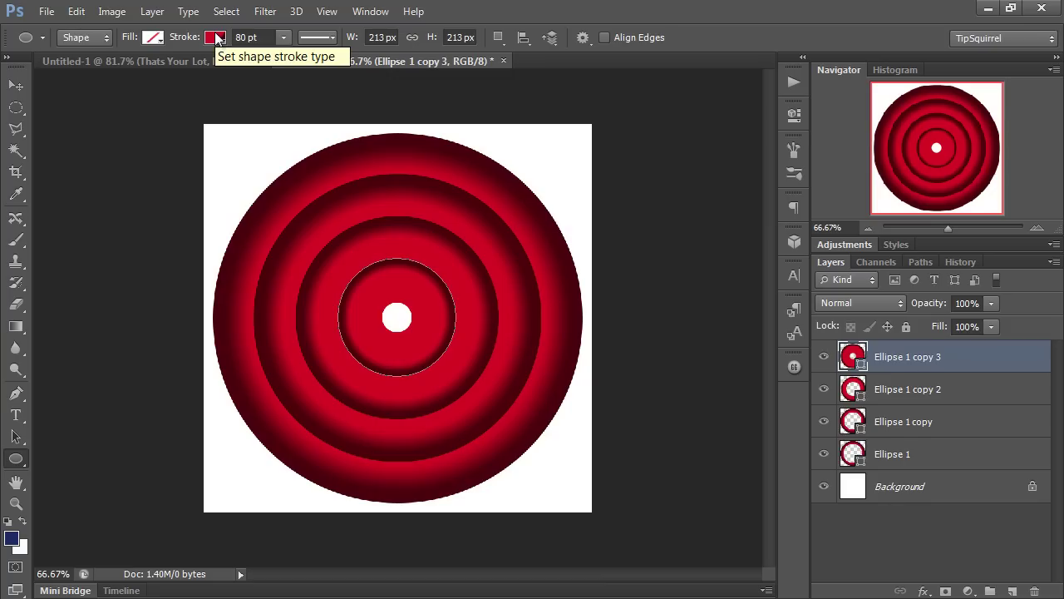
- Set the innermost ring's stroke width to 50 pt
click(232, 36)
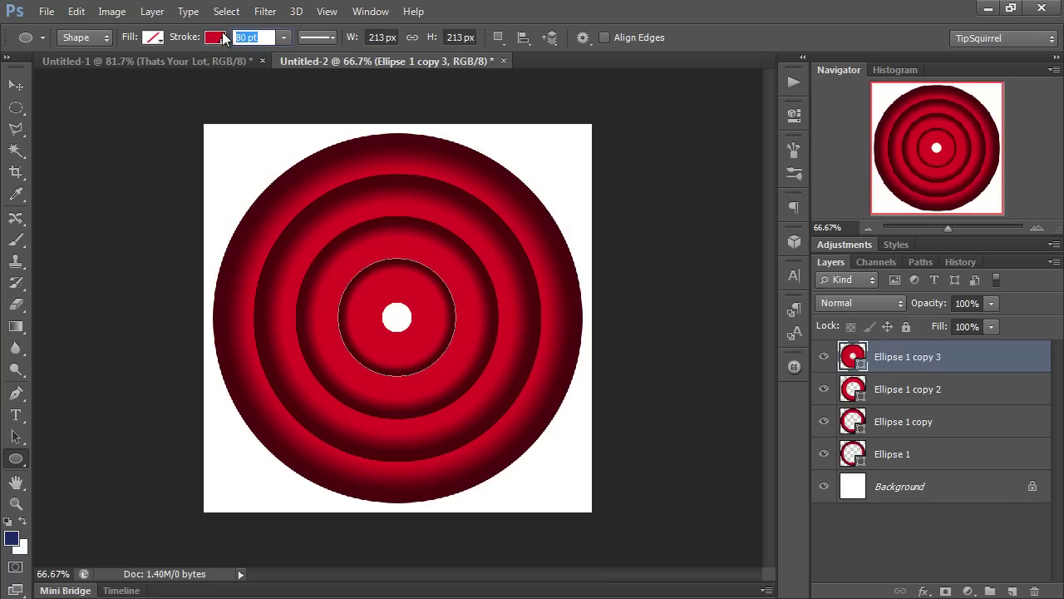
text(40)
key(Return)
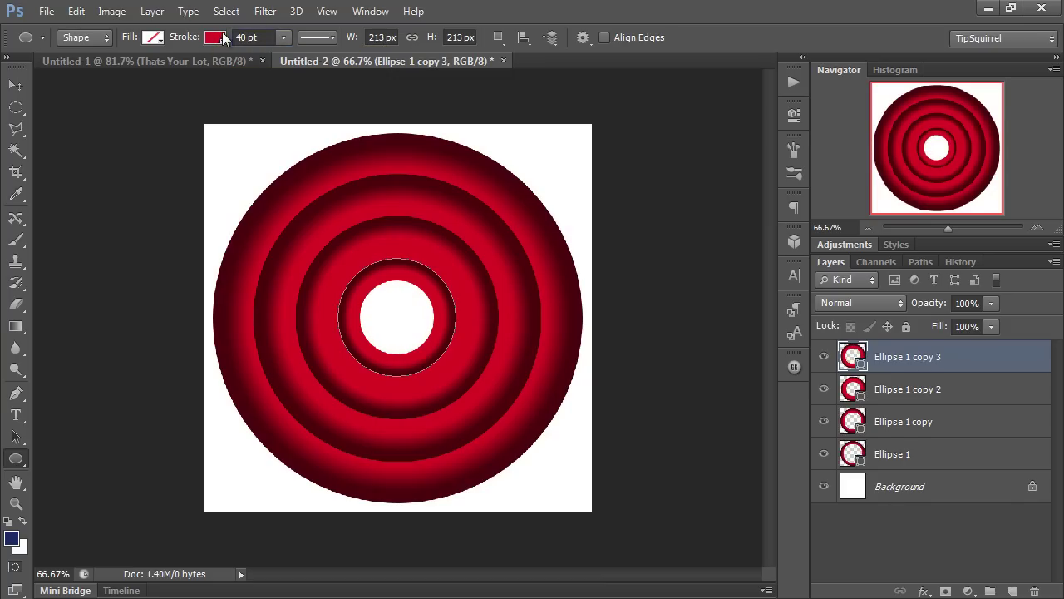
click(198, 39)
text(50)
key(Return)
- Drag the stroke gradient's colour stop to widen the bright red band
click(215, 40)
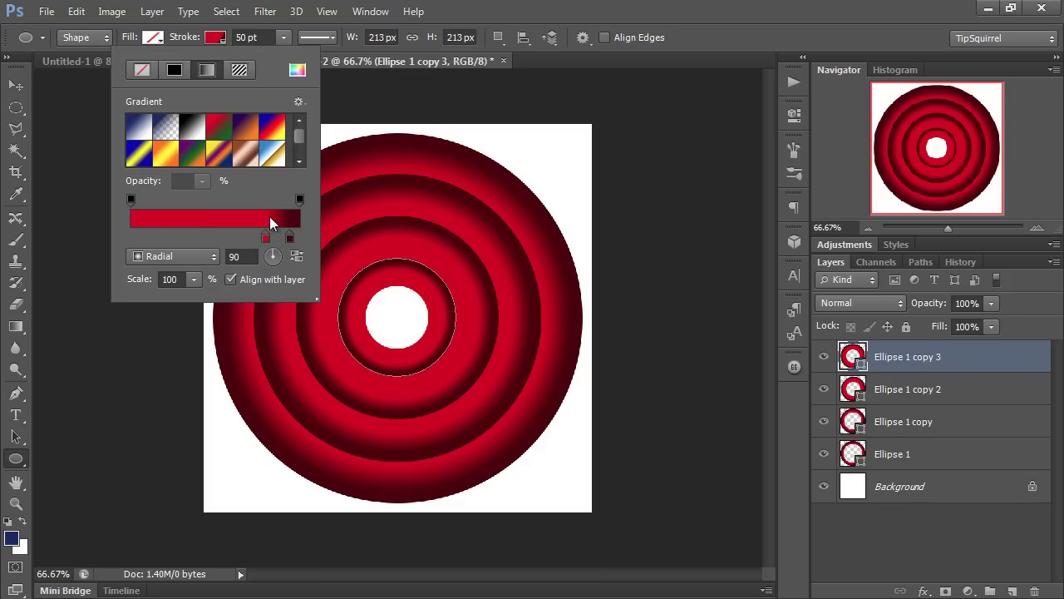
click(290, 241)
mouse_move(265, 240)
mouse_down()
mouse_move(296, 240)
mouse_move(249, 240)
mouse_up()
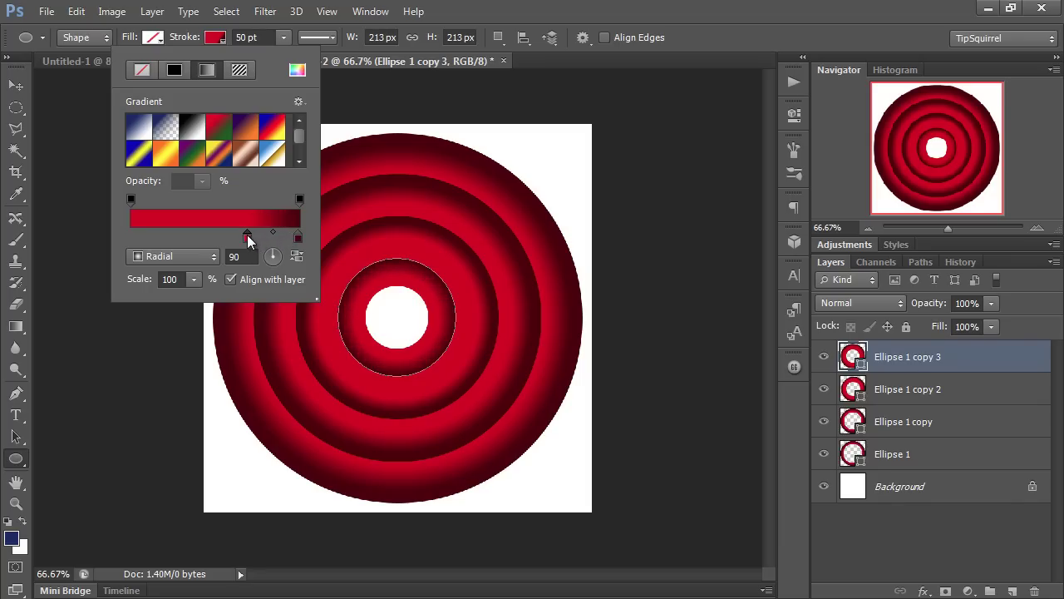
click(354, 86)
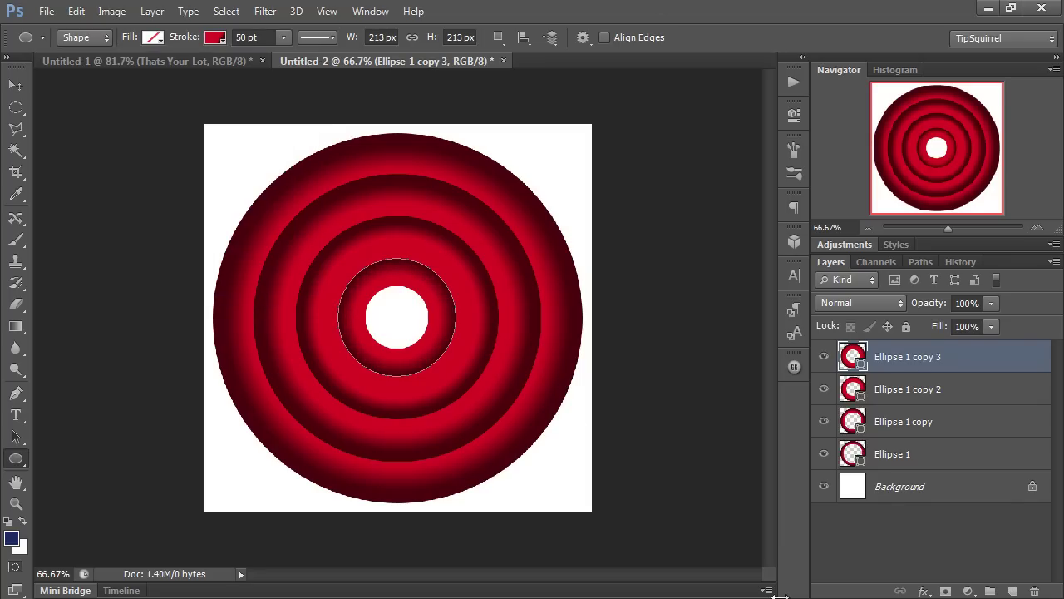
click(897, 528)
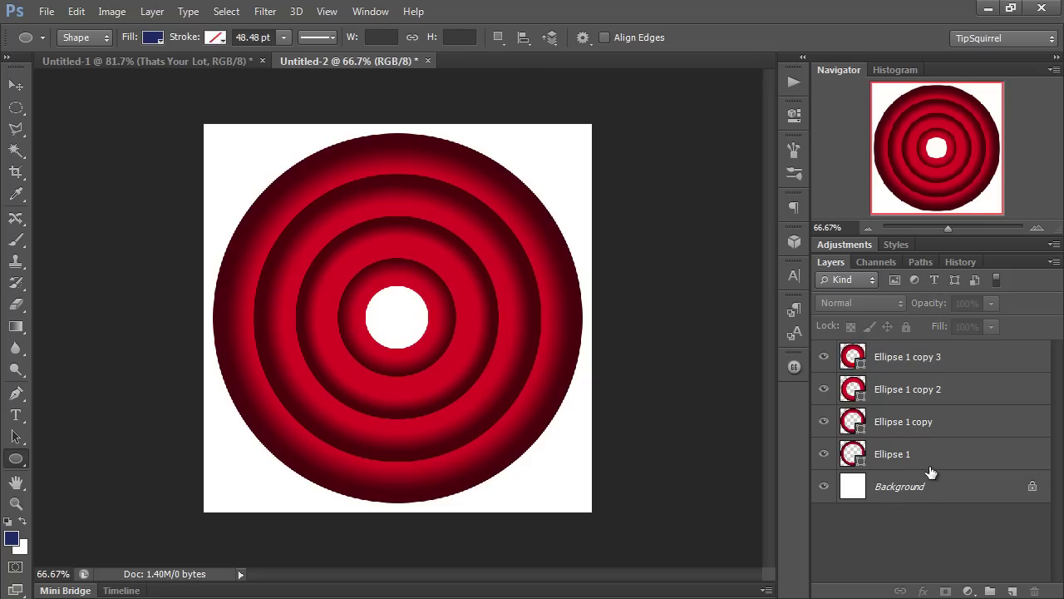
- Add a Levels layer above Ellipse 1 copy with black input 37 and white input 215
click(962, 431)
click(978, 591)
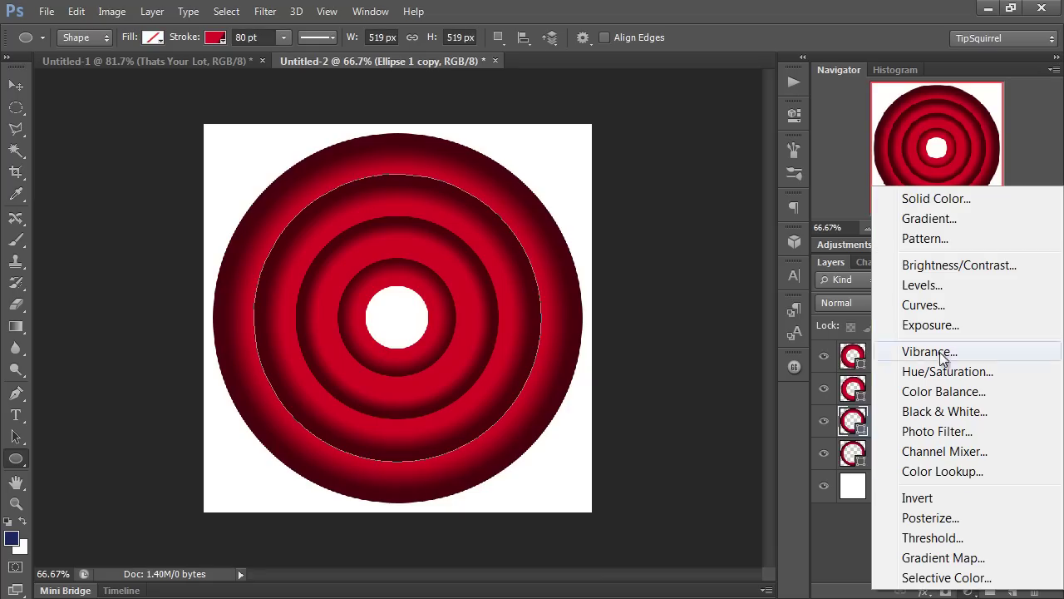
click(922, 285)
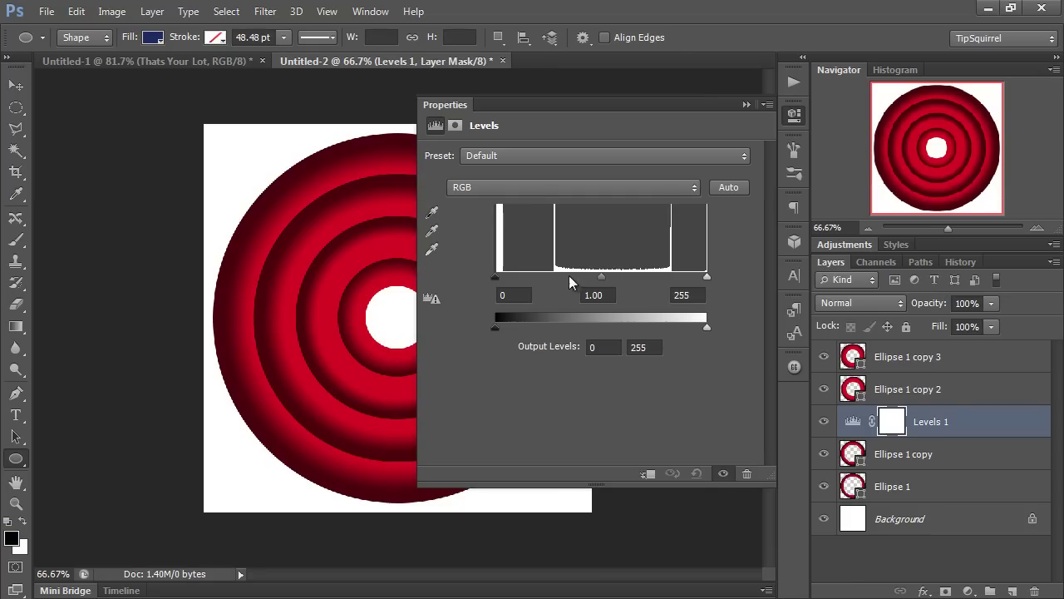
drag(498, 277, 528, 277)
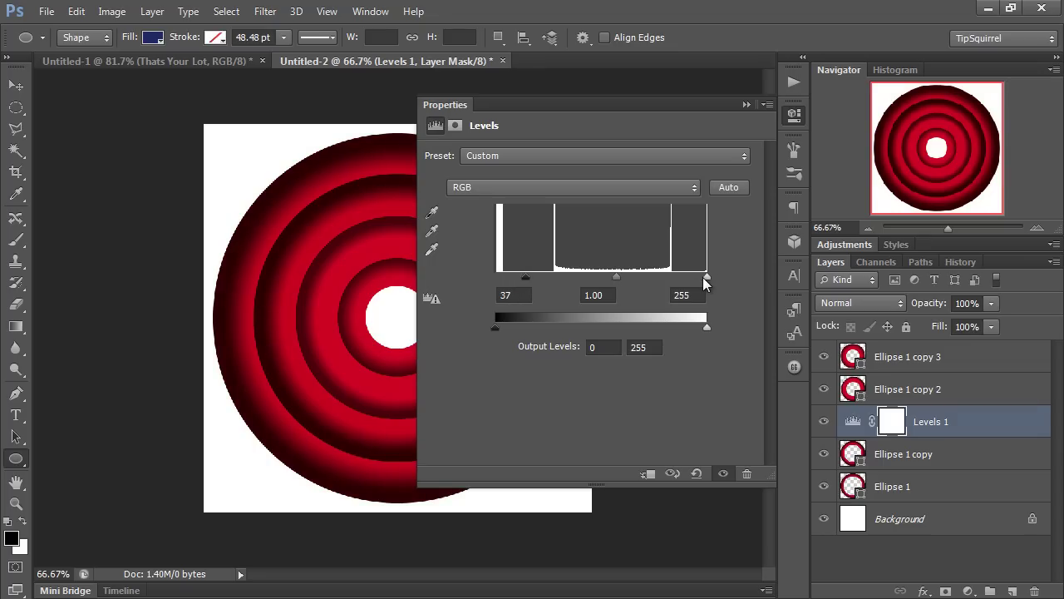
drag(706, 277, 673, 279)
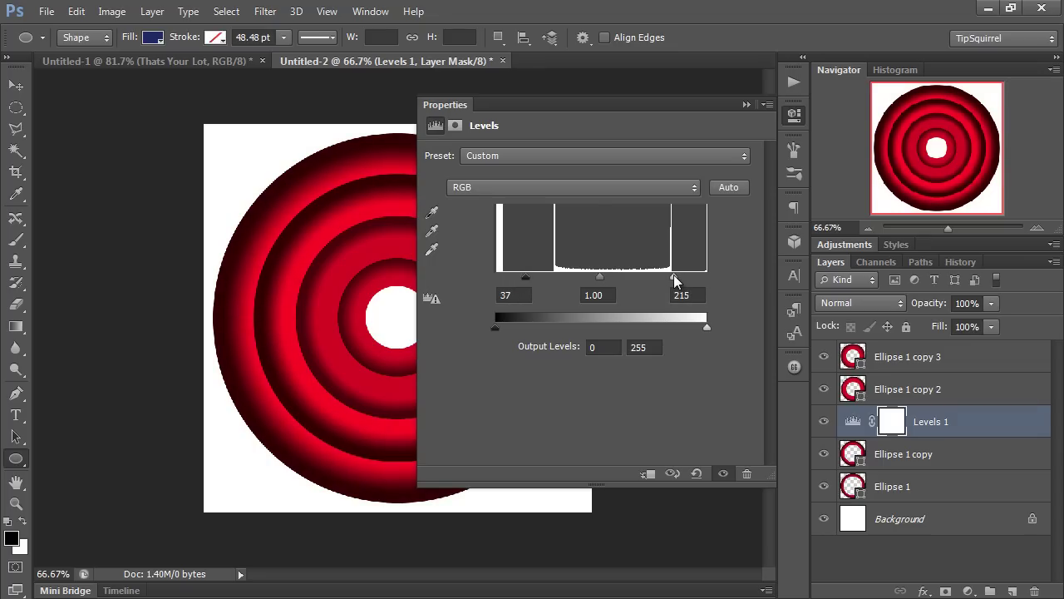
click(746, 105)
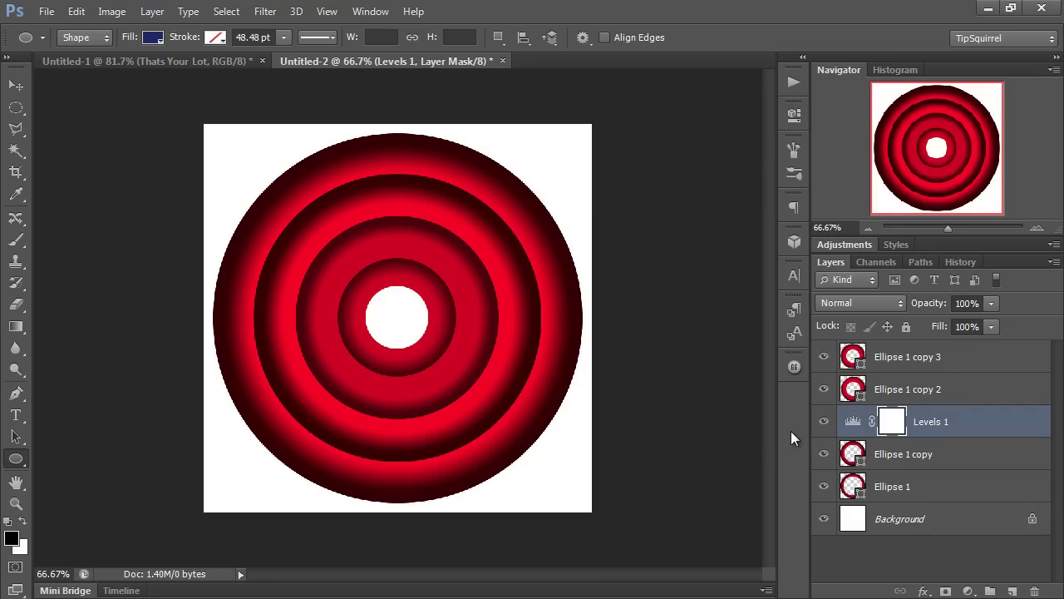
- Convert the layers from Ellipse 1 through Ellipse 1 copy 3 into one smart object
click(959, 490)
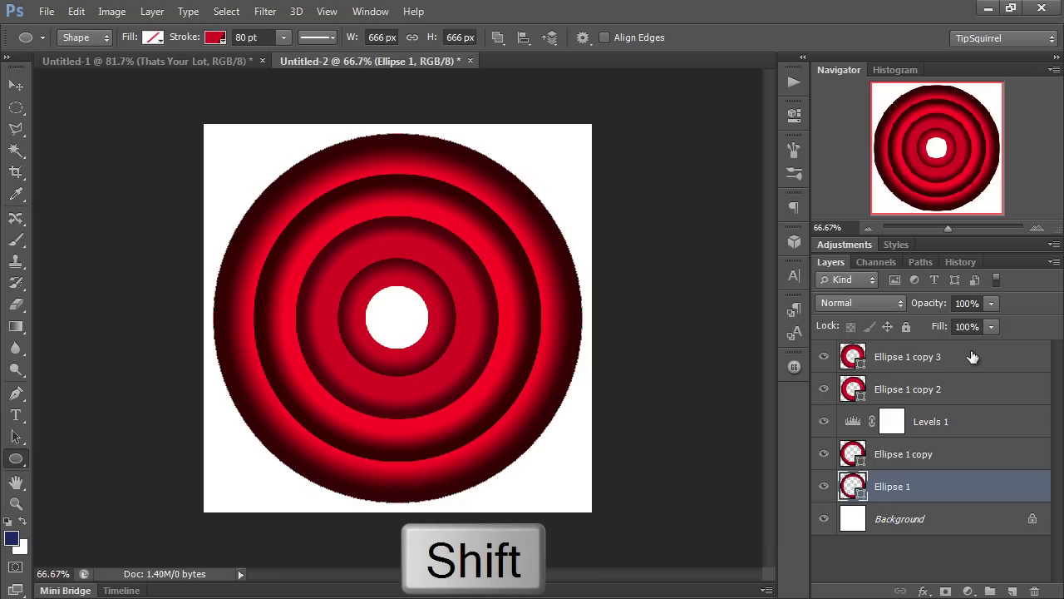
shift+click(972, 356)
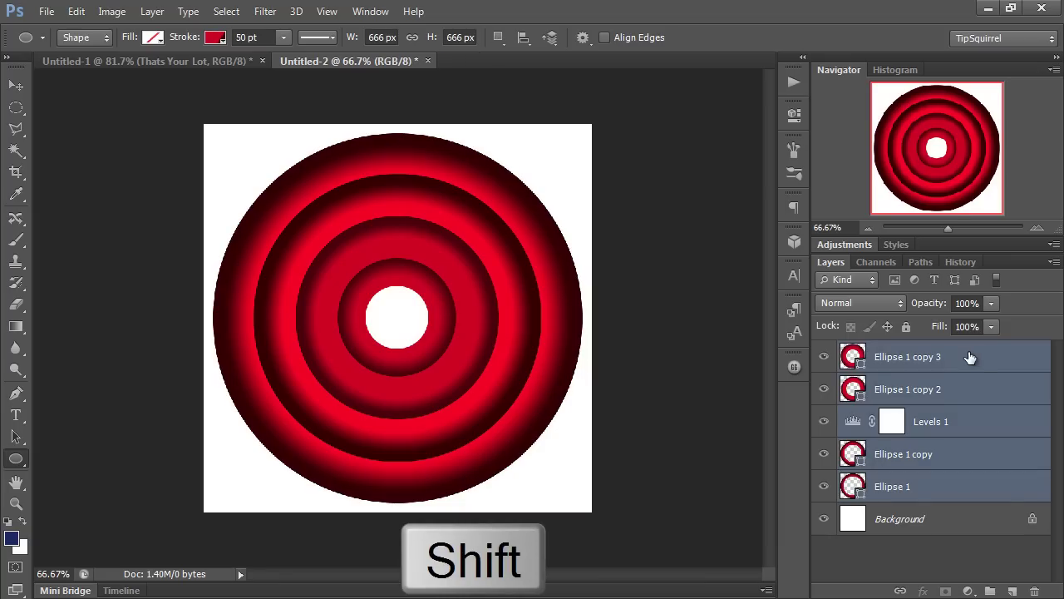
right_click(962, 353)
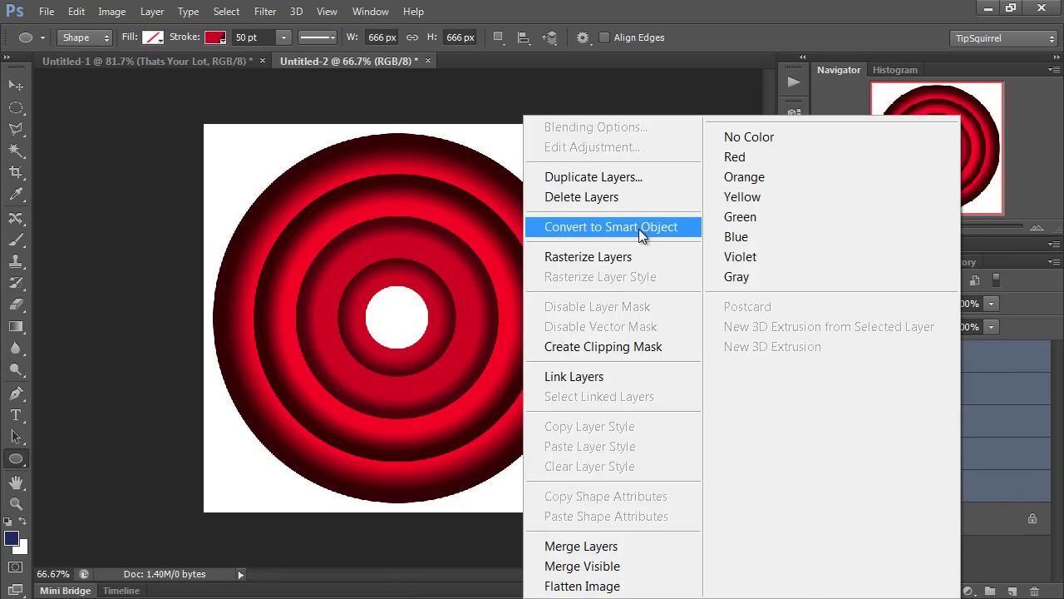
click(639, 229)
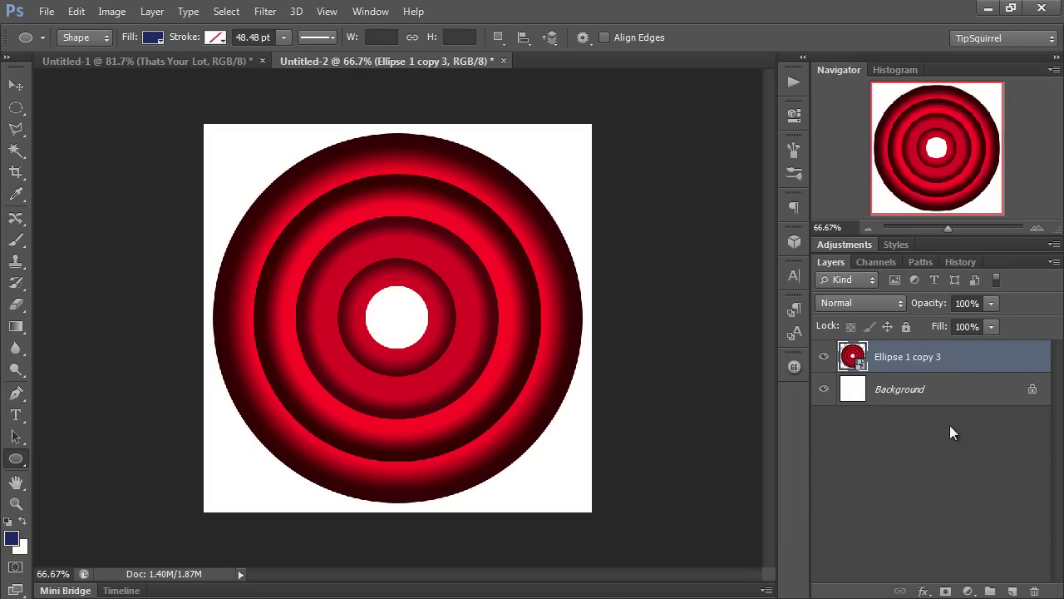
- Apply a 1.5-pixel Gaussian Blur smart filter to the ring smart object
click(265, 11)
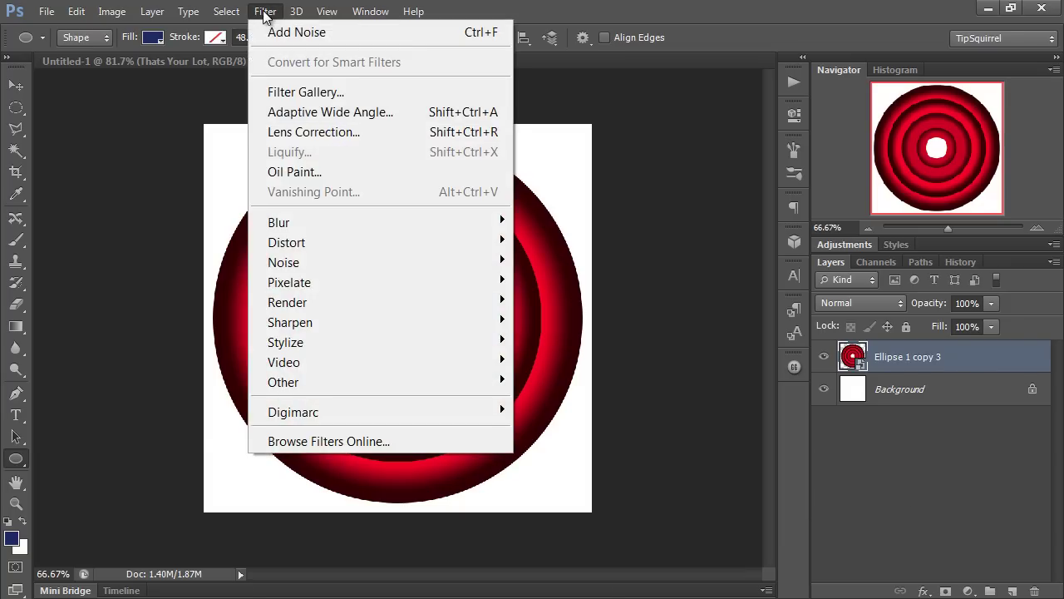
mouse_move(283, 225)
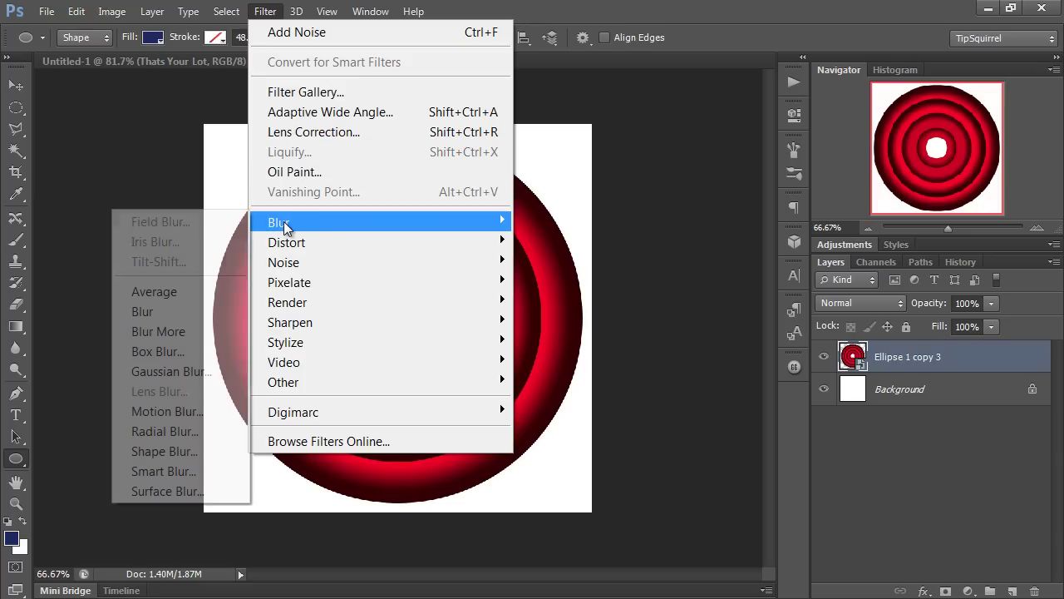
click(173, 368)
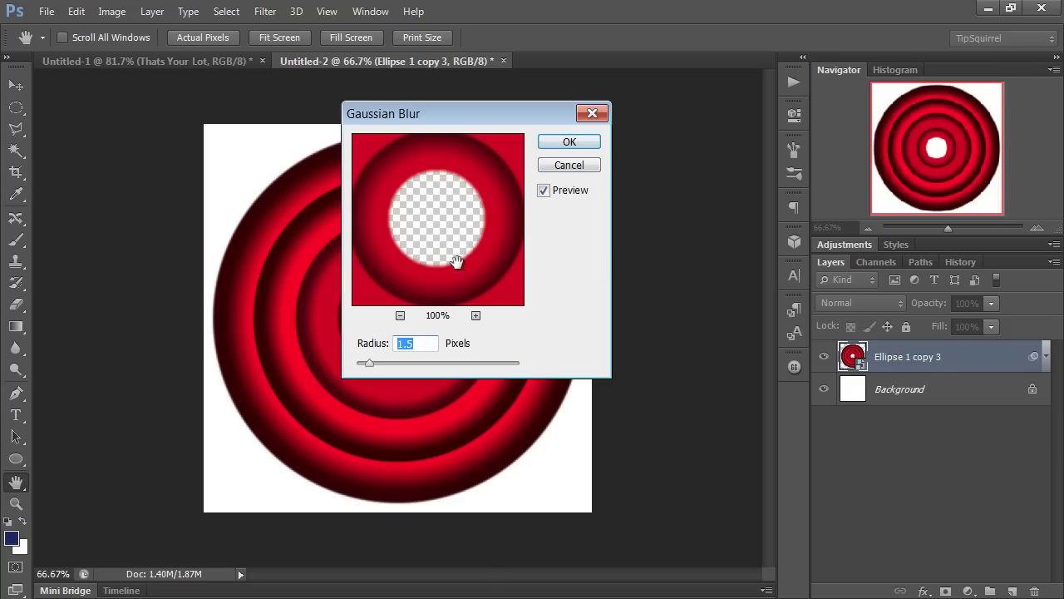
click(570, 143)
- Add 2.5% monochromatic Gaussian noise to the rings
click(266, 12)
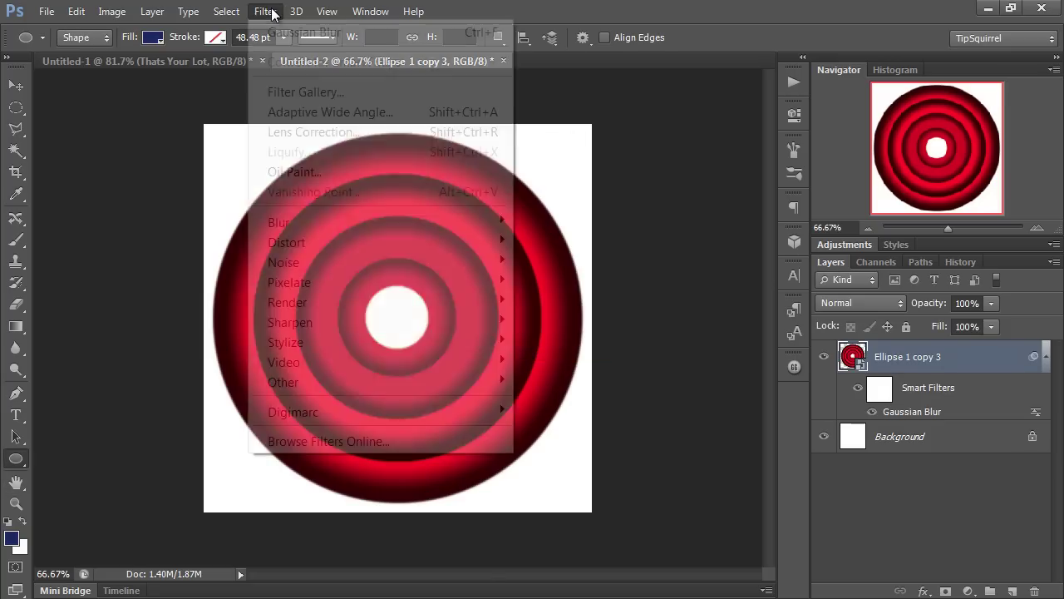
mouse_move(295, 265)
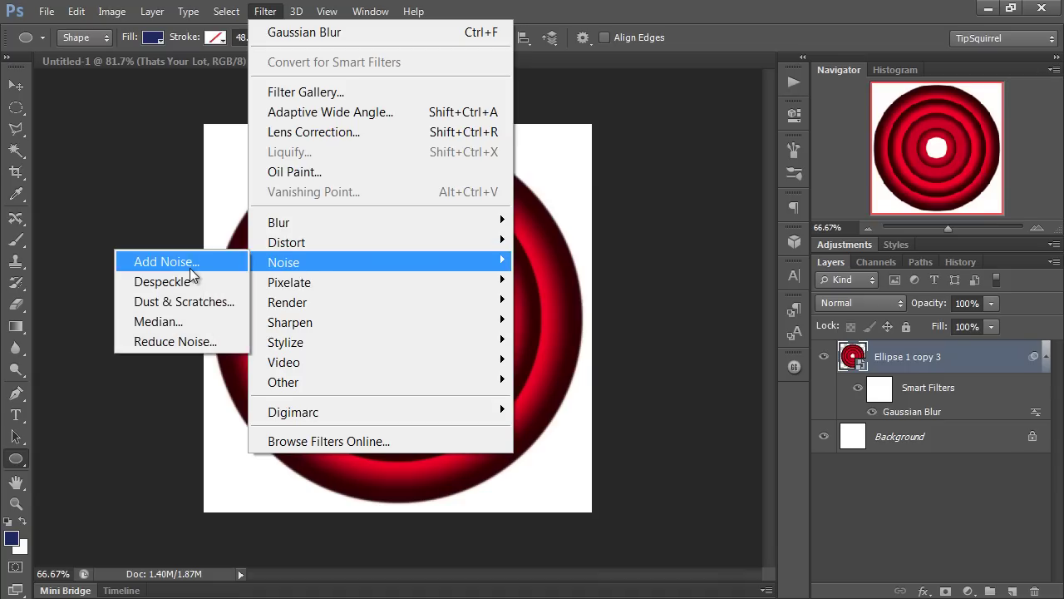
click(166, 262)
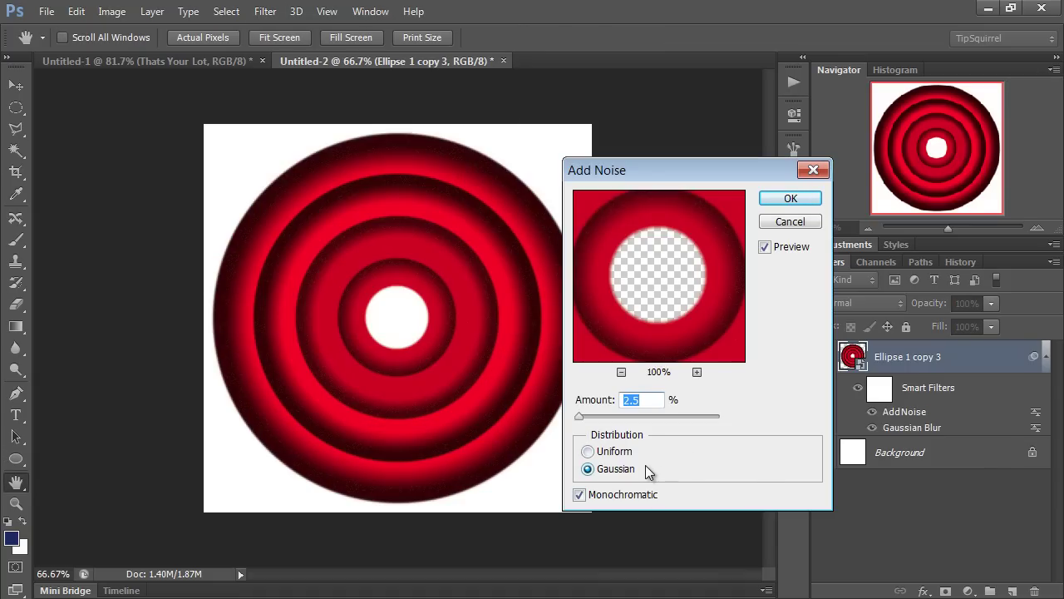
click(786, 200)
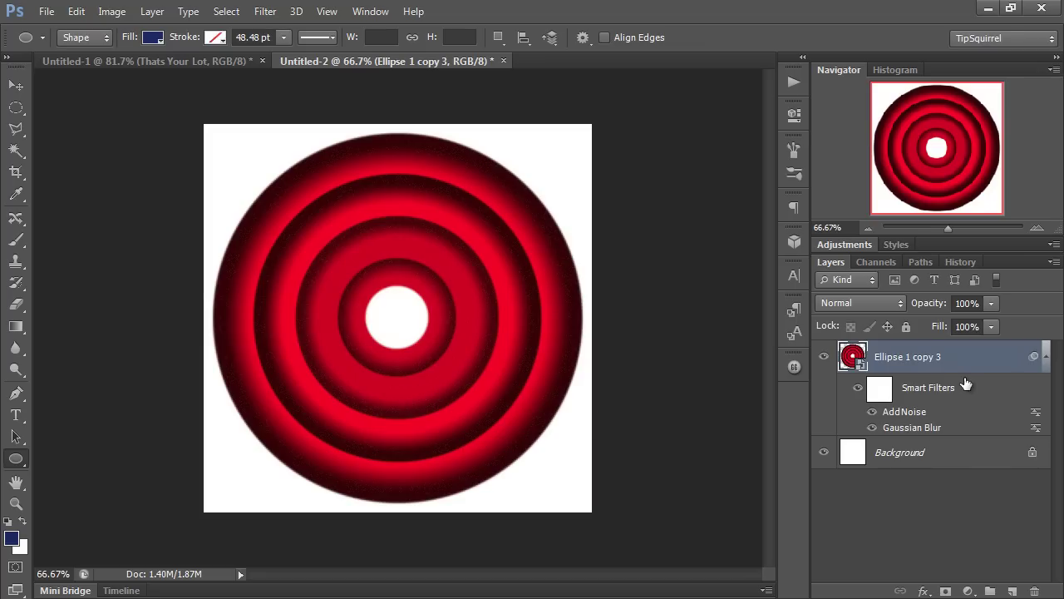
- Duplicate the filtered ring smart object as Ellipse 1 copy 4 and collapse both filter lists
key(ctrl+j)
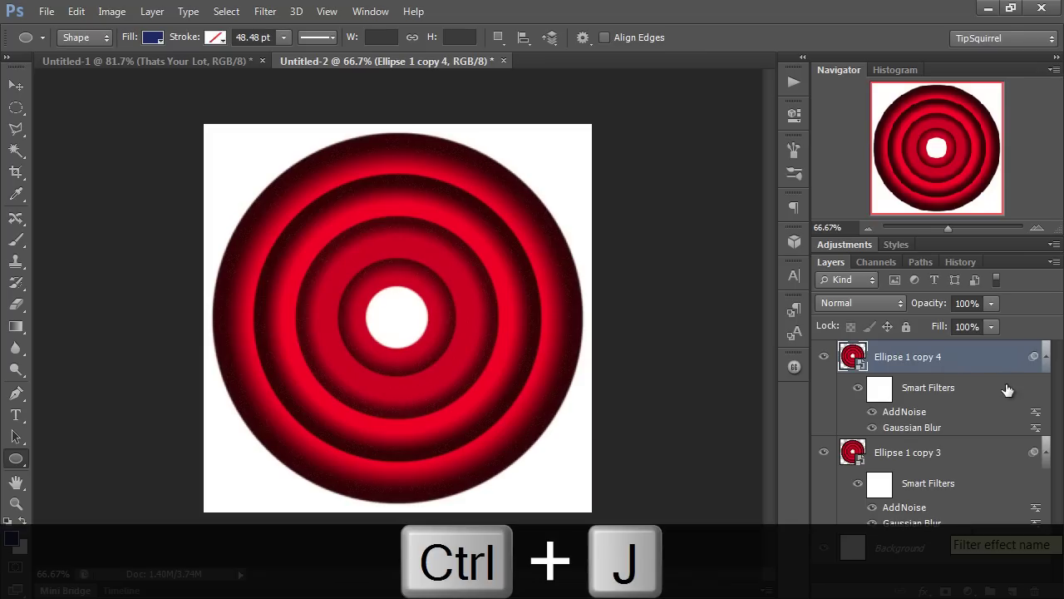
click(1046, 359)
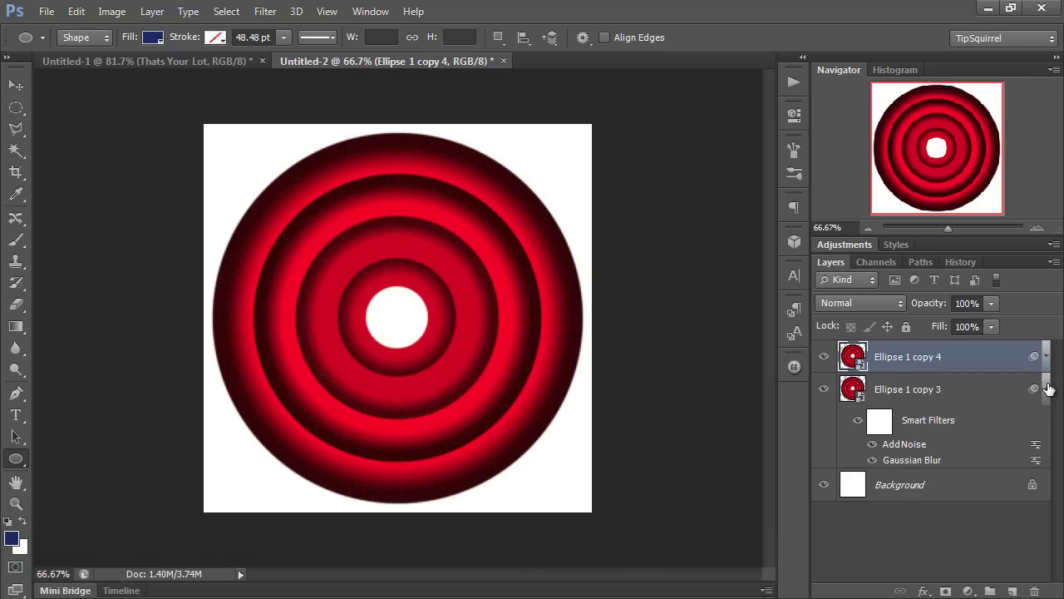
click(1046, 388)
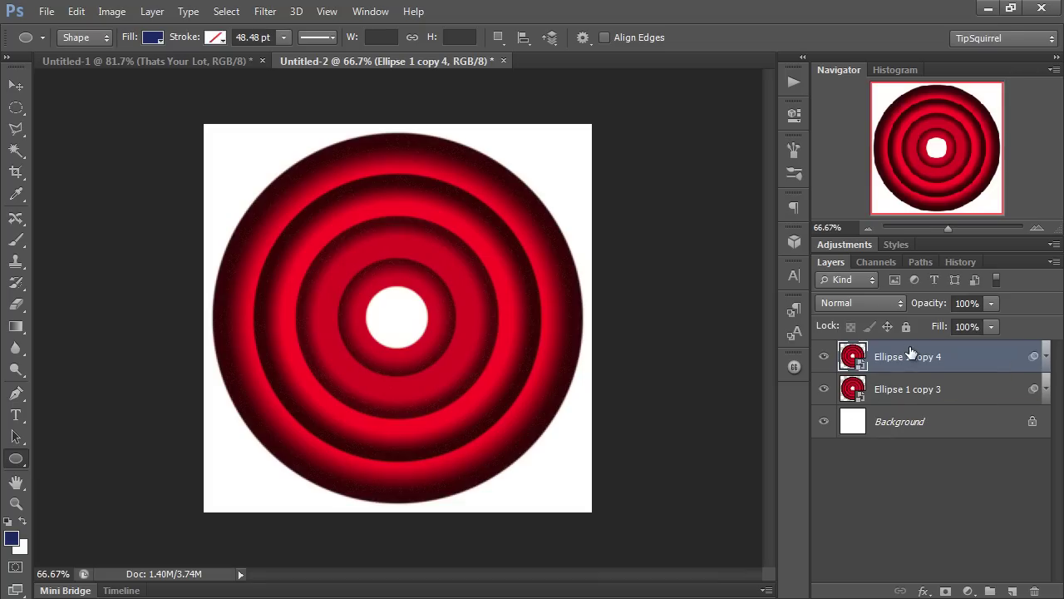
- Browse the Layer > Smart Objects menu and dismiss it without choosing an option
click(151, 14)
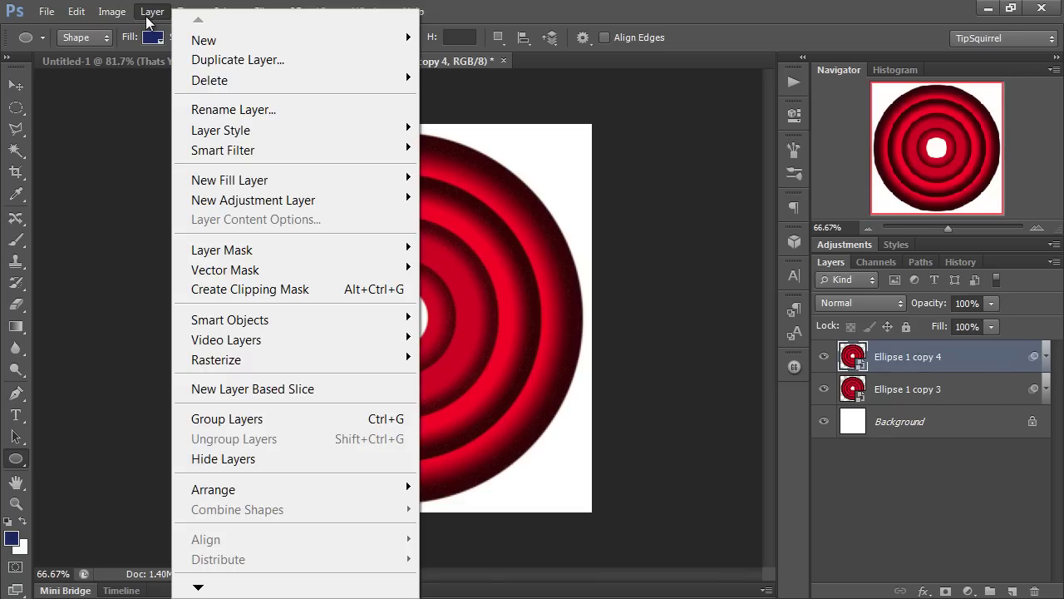
mouse_move(357, 324)
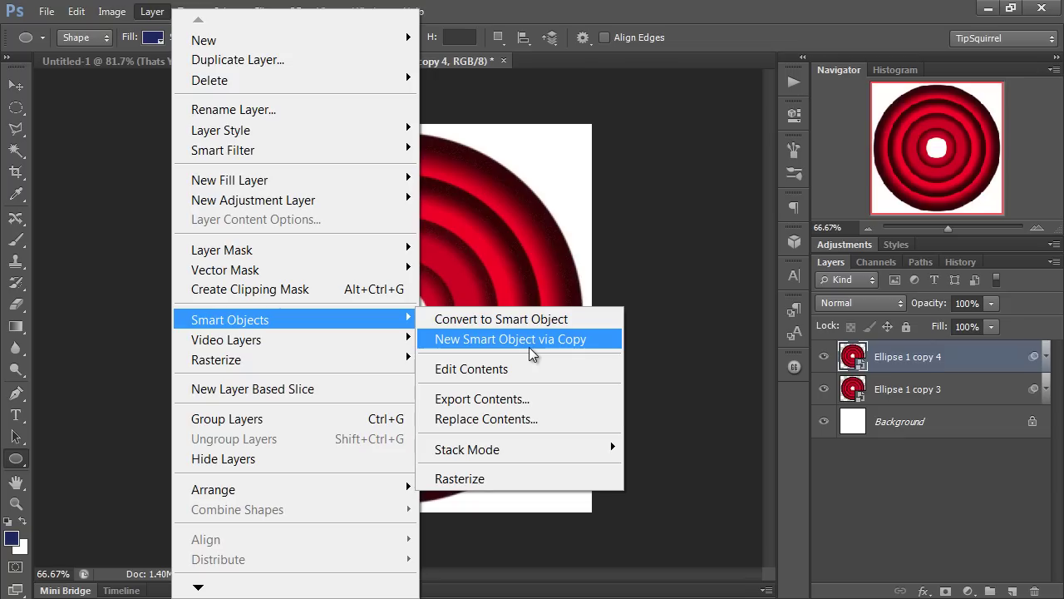
click(699, 255)
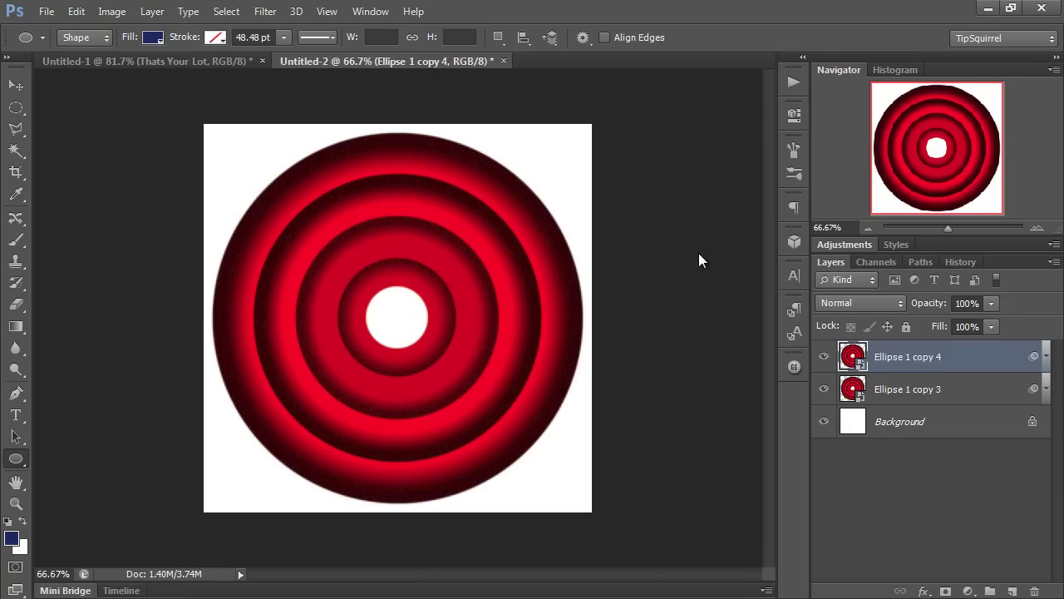
- Enable Inner Glow on Ellipse 1 copy 4 with a pale pink colour H295 S20 B100
double_click(987, 363)
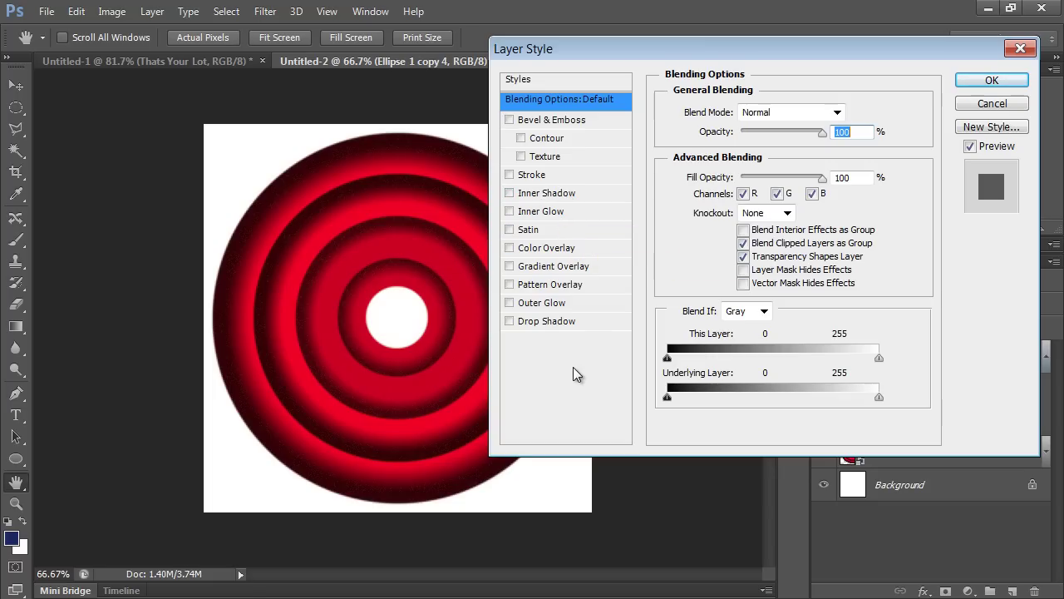
click(511, 213)
click(538, 215)
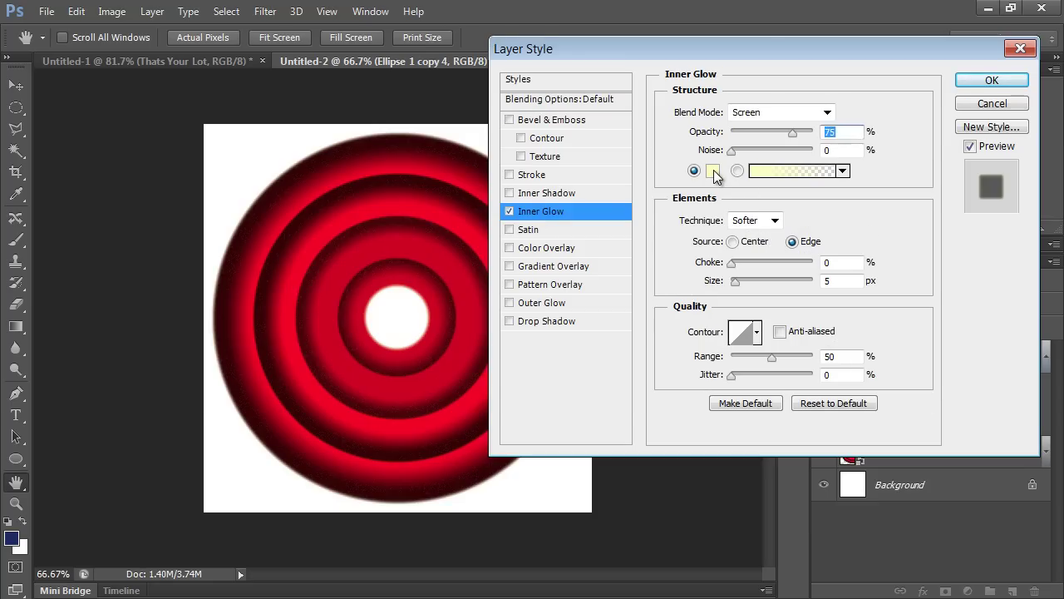
click(713, 172)
drag(401, 138, 529, 118)
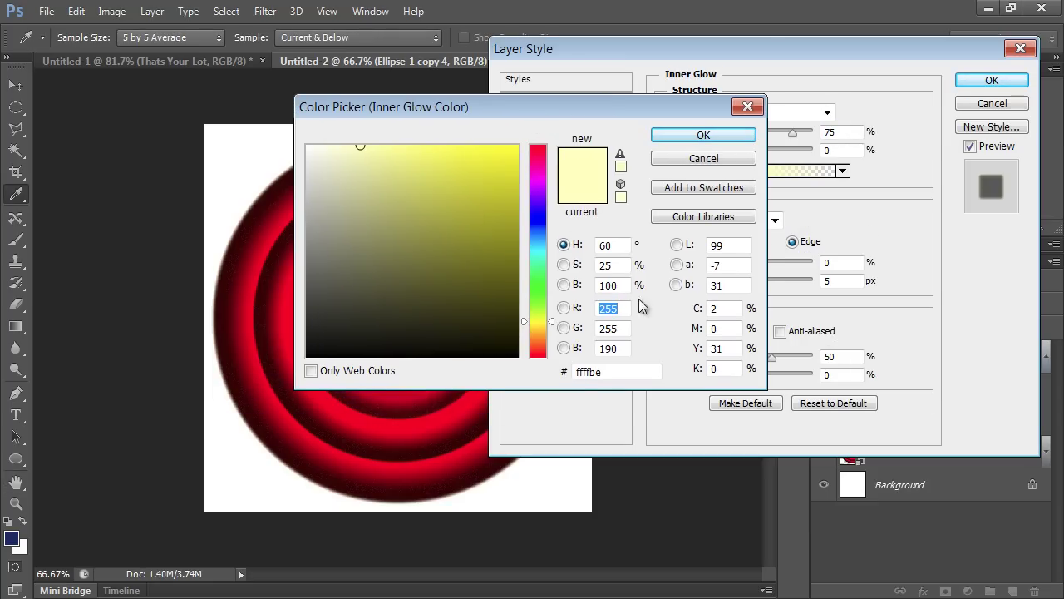
double_click(619, 245)
text(295)
key(Tab)
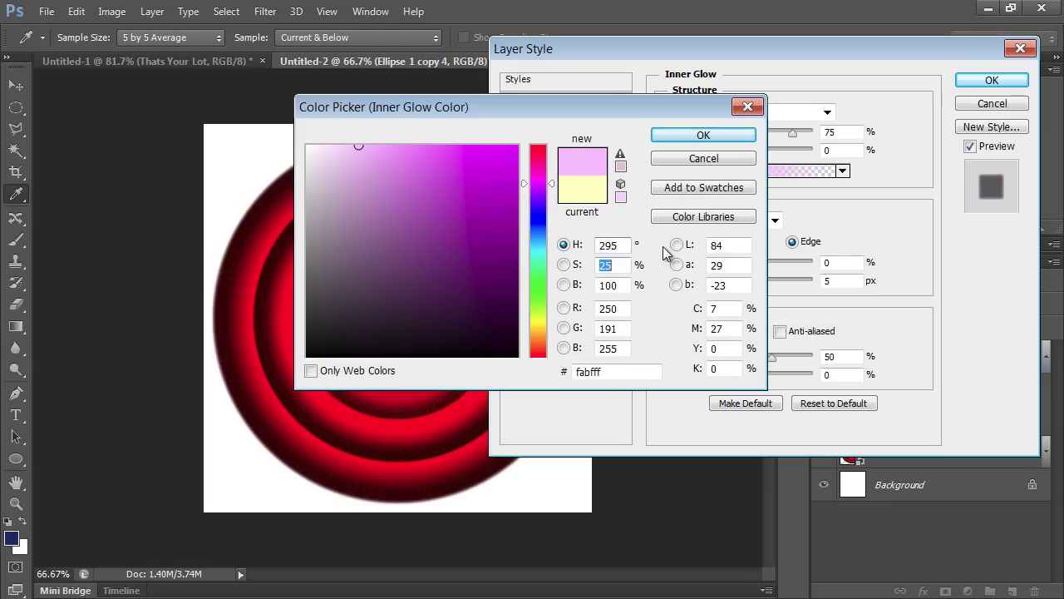
text(20)
key(Tab)
text(100)
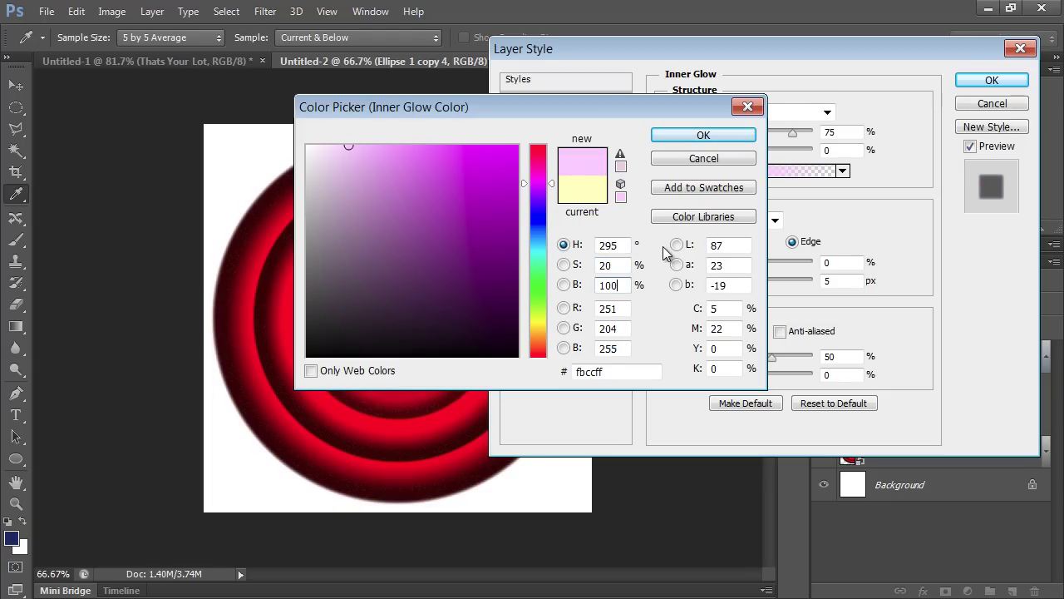
click(728, 134)
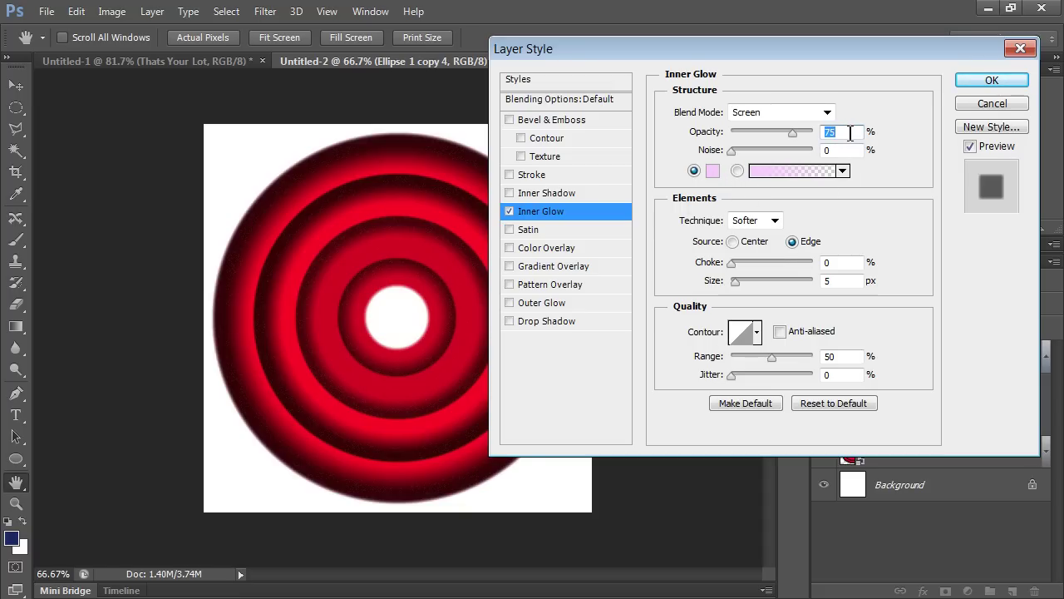
- Set the inner glow to 90% opacity and 73 px size and apply it
text(90)
key(Tab)
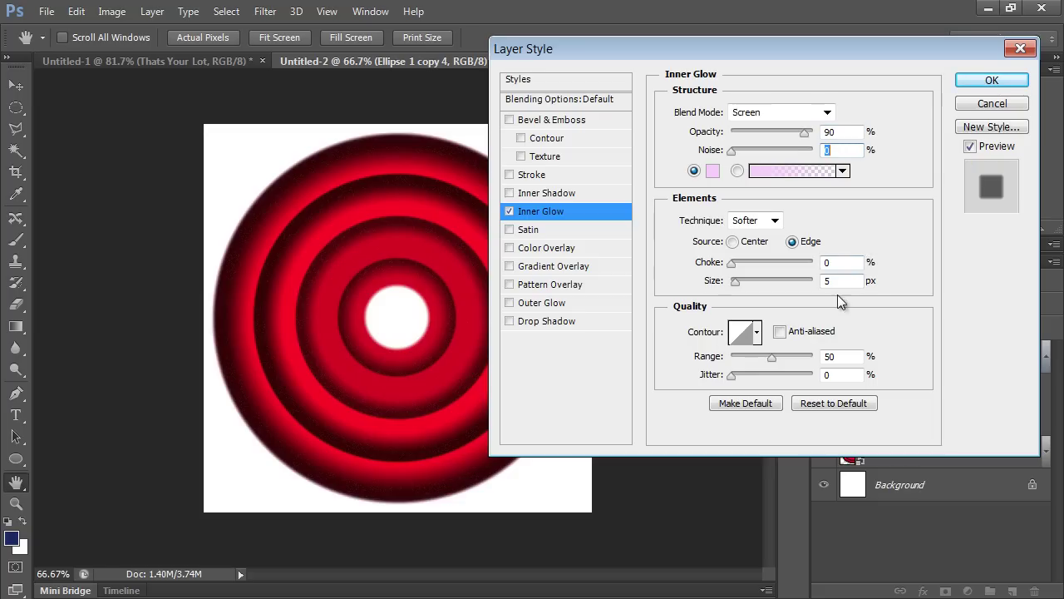
double_click(844, 283)
text(73)
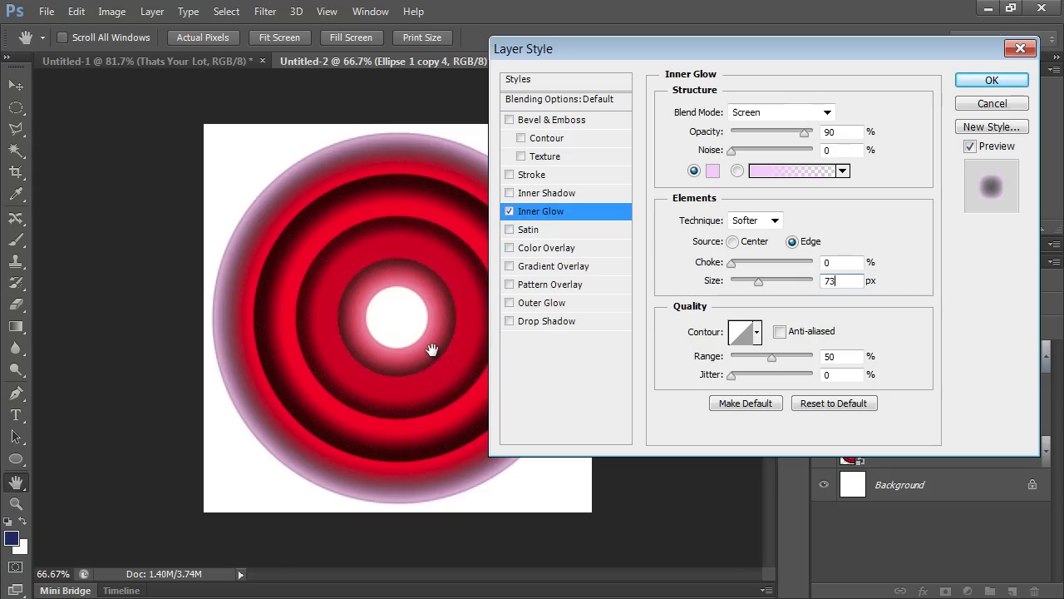
click(990, 80)
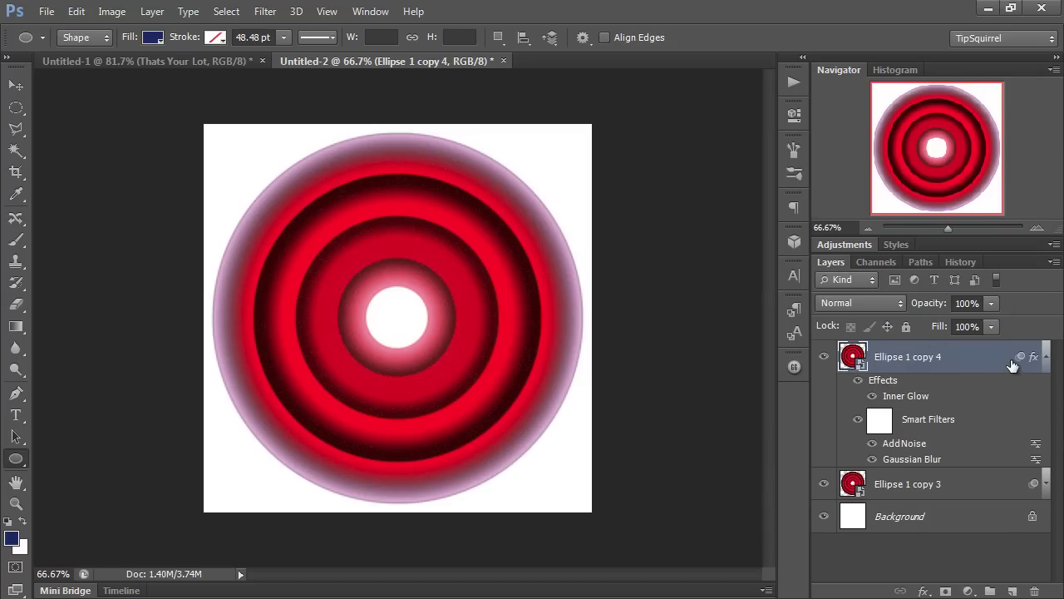
- Add a layer mask to Ellipse 1 copy 4 and brush black over its outer ring band
click(1046, 357)
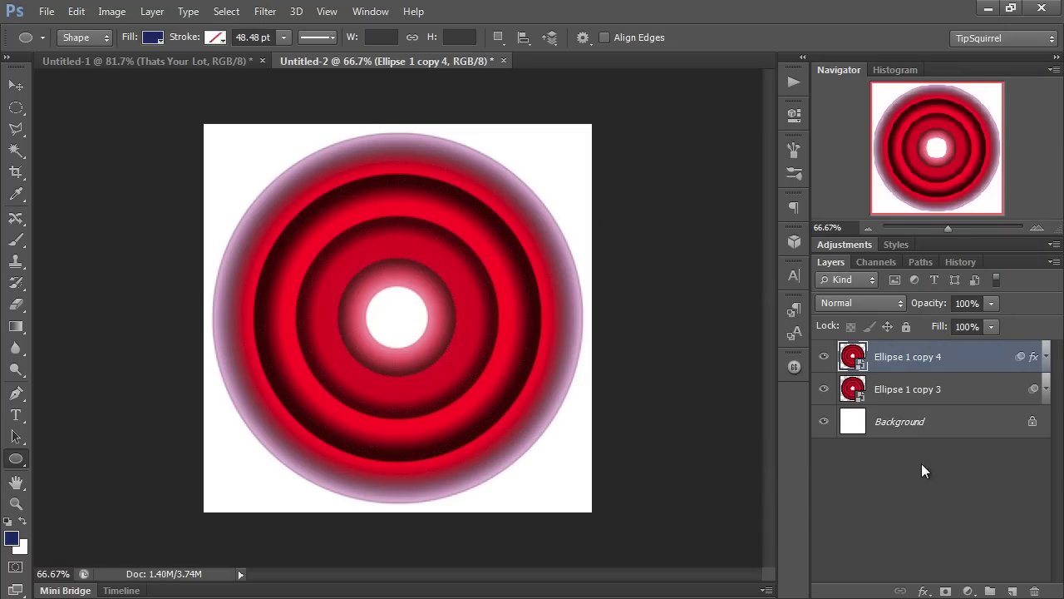
click(945, 591)
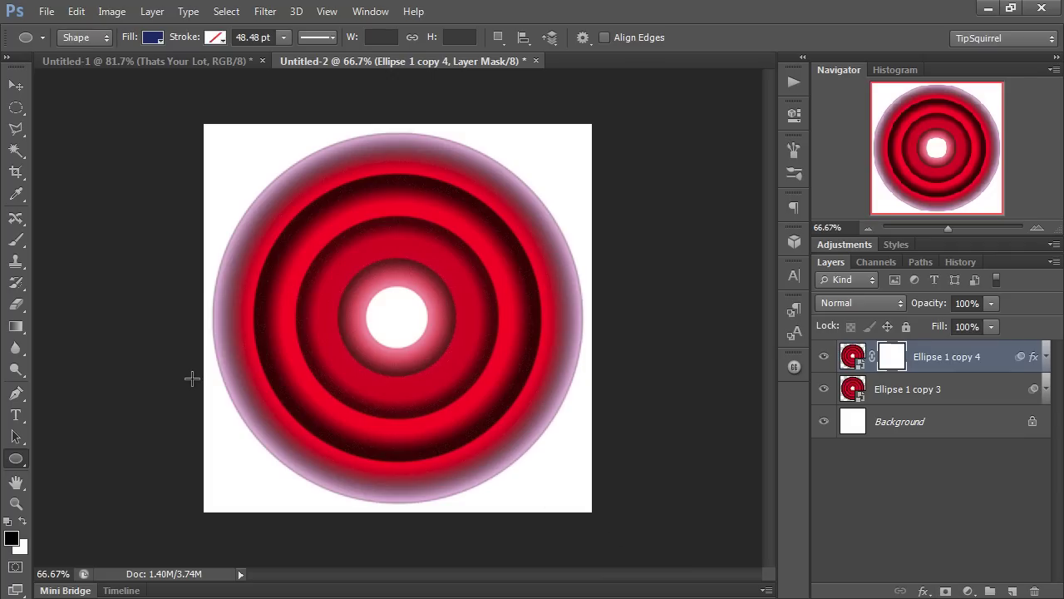
key(b)
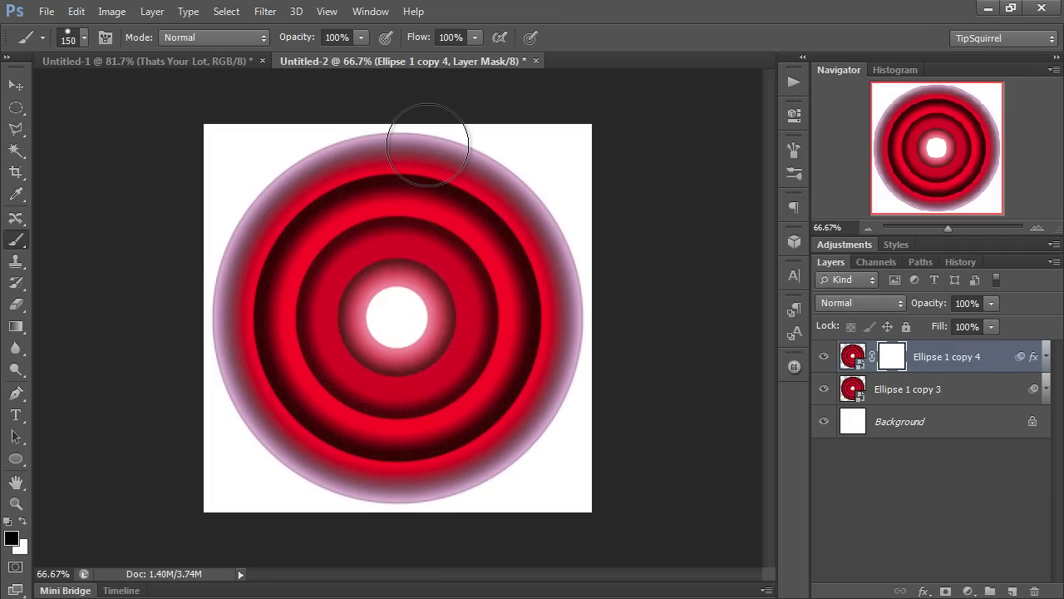
mouse_move(428, 145)
mouse_down()
mouse_move(364, 147)
mouse_move(308, 171)
mouse_move(259, 224)
mouse_move(223, 292)
mouse_move(252, 408)
mouse_move(279, 444)
mouse_move(367, 487)
mouse_move(452, 477)
mouse_move(538, 431)
mouse_move(576, 345)
mouse_move(554, 232)
mouse_move(509, 170)
mouse_move(448, 135)
mouse_move(535, 192)
mouse_move(584, 262)
mouse_move(615, 258)
mouse_up()
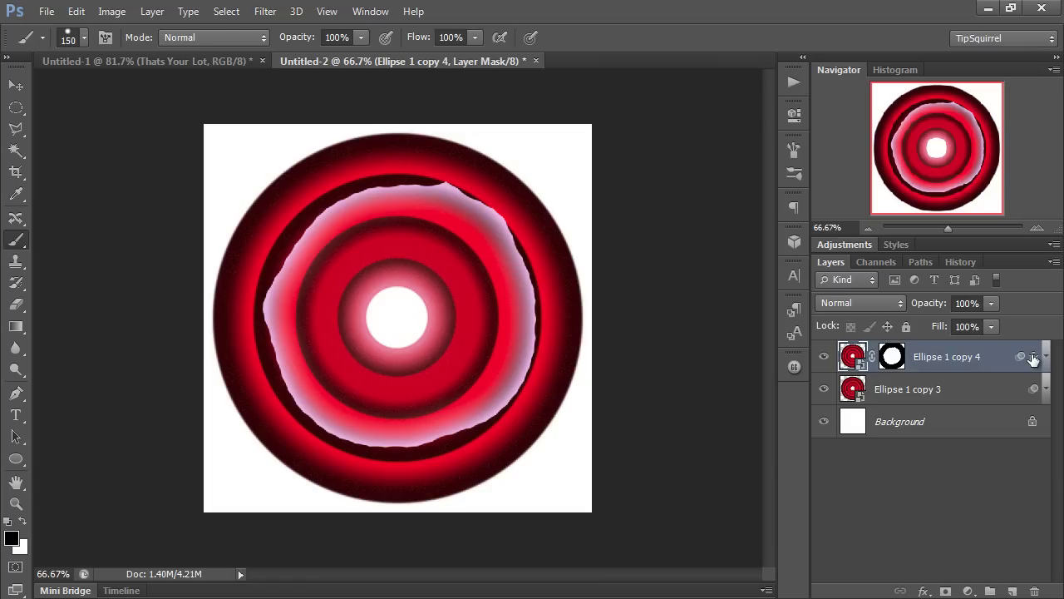
- Turn on Layer Mask Hides Effects in Ellipse 1 copy 4's Blending Options
double_click(1032, 358)
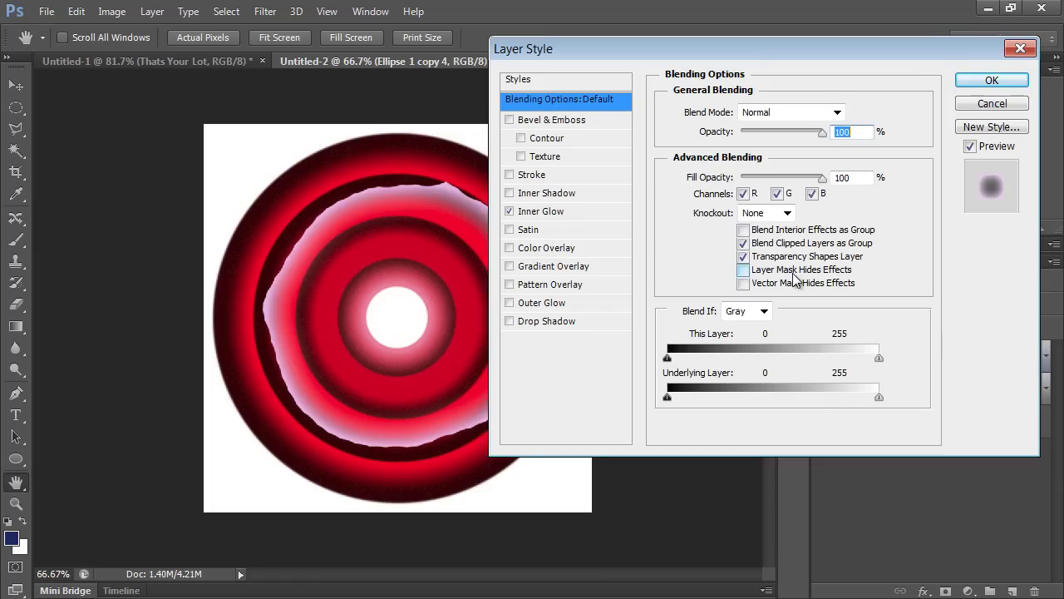
click(743, 270)
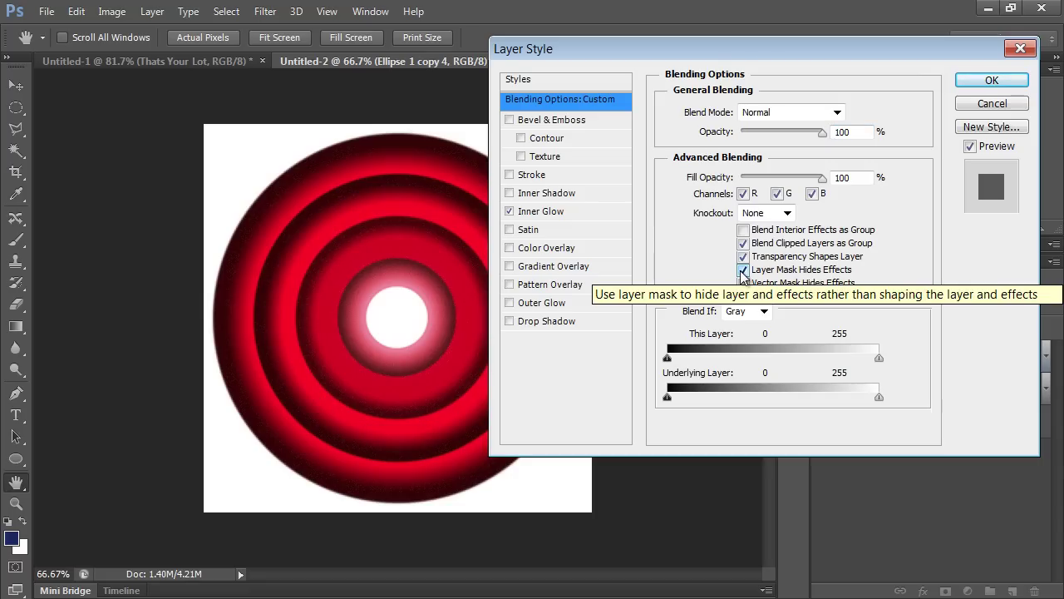
click(989, 81)
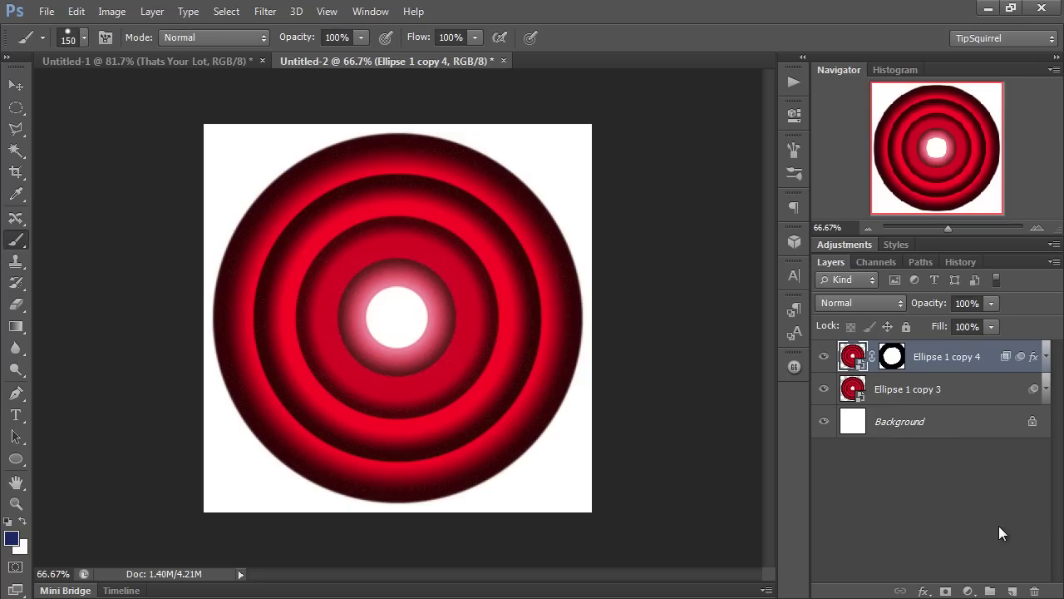
- Fill the Background layer with the navy #142966 foreground colour
click(950, 428)
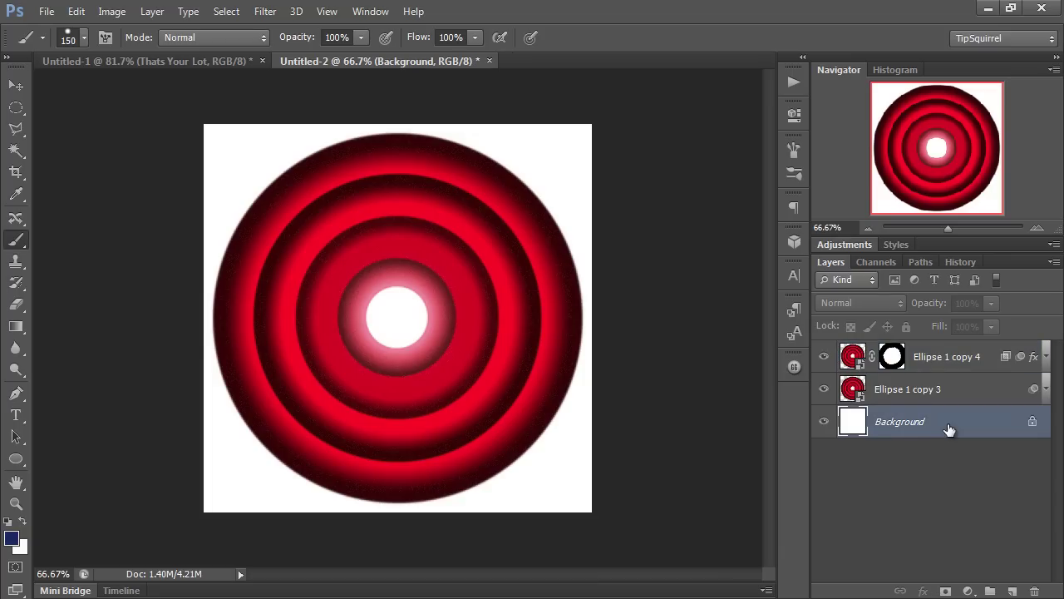
click(12, 540)
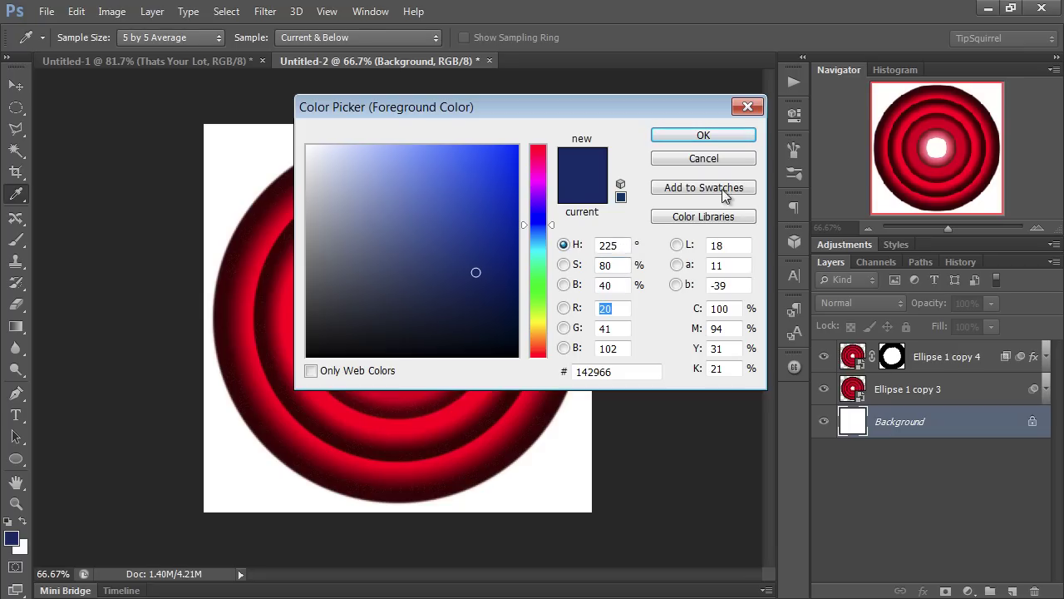
click(736, 136)
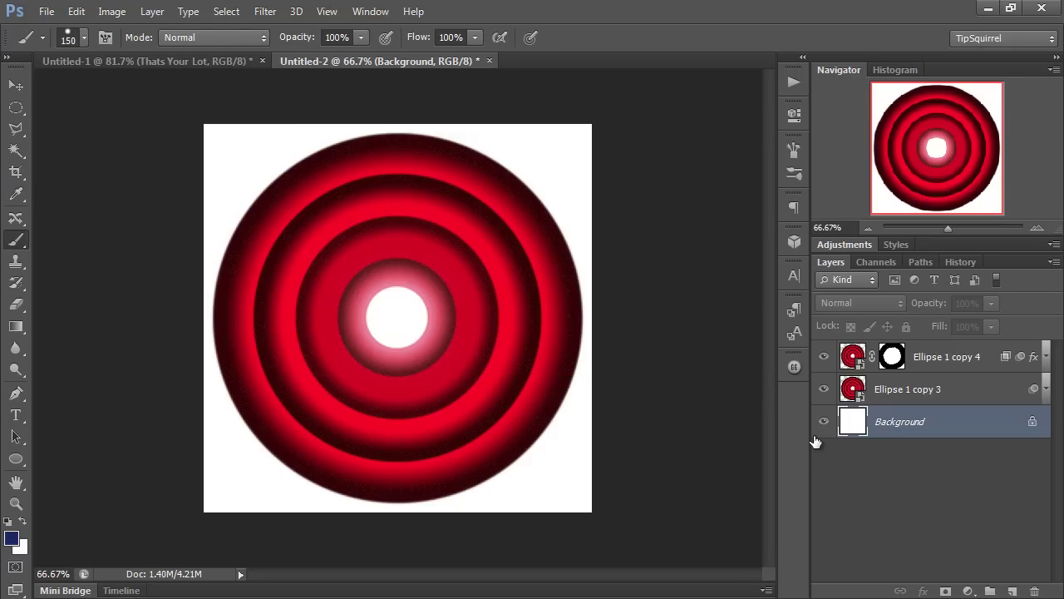
key(alt+BackSpace)
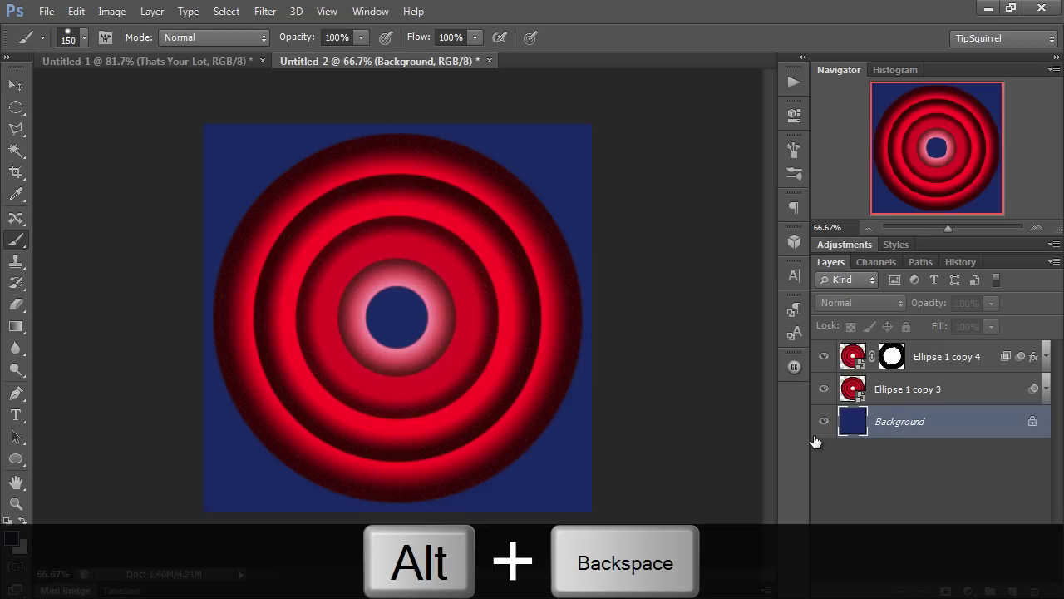
- Add Layer 1, render clouds into it, and set its opacity to 10%
click(1011, 591)
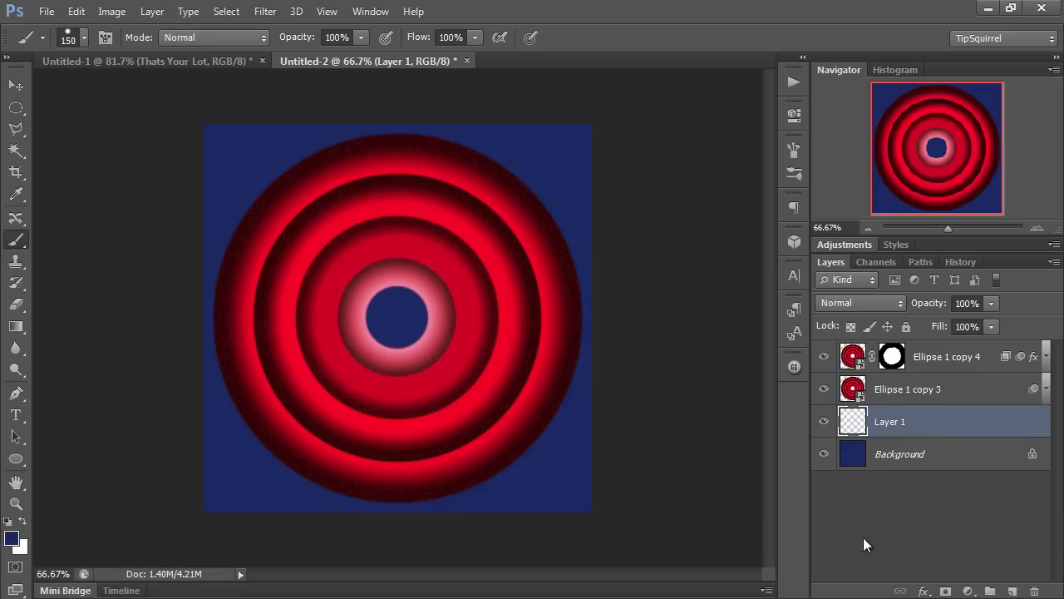
click(259, 13)
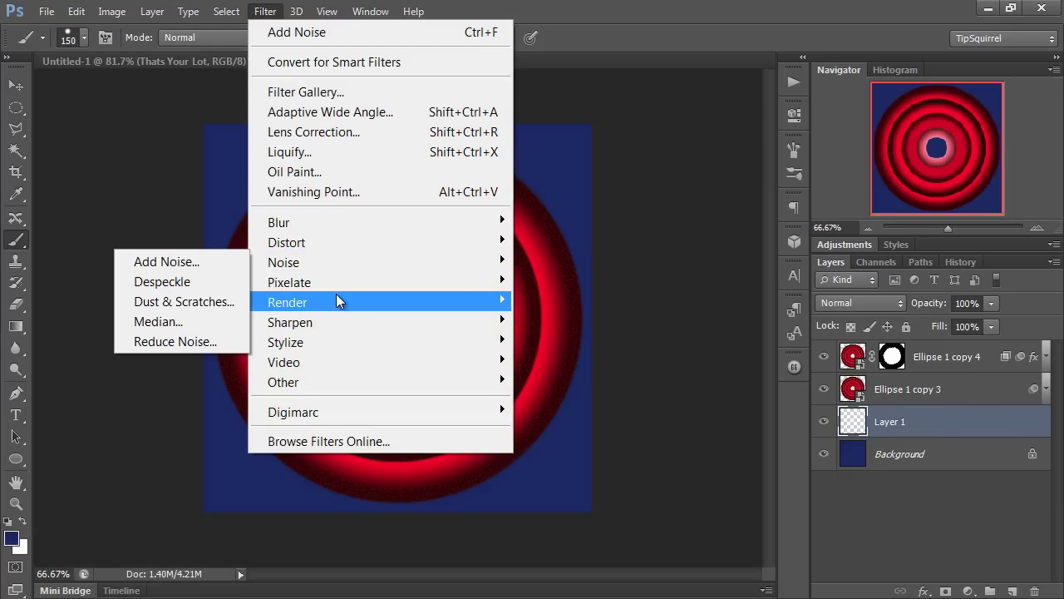
mouse_move(336, 301)
click(217, 301)
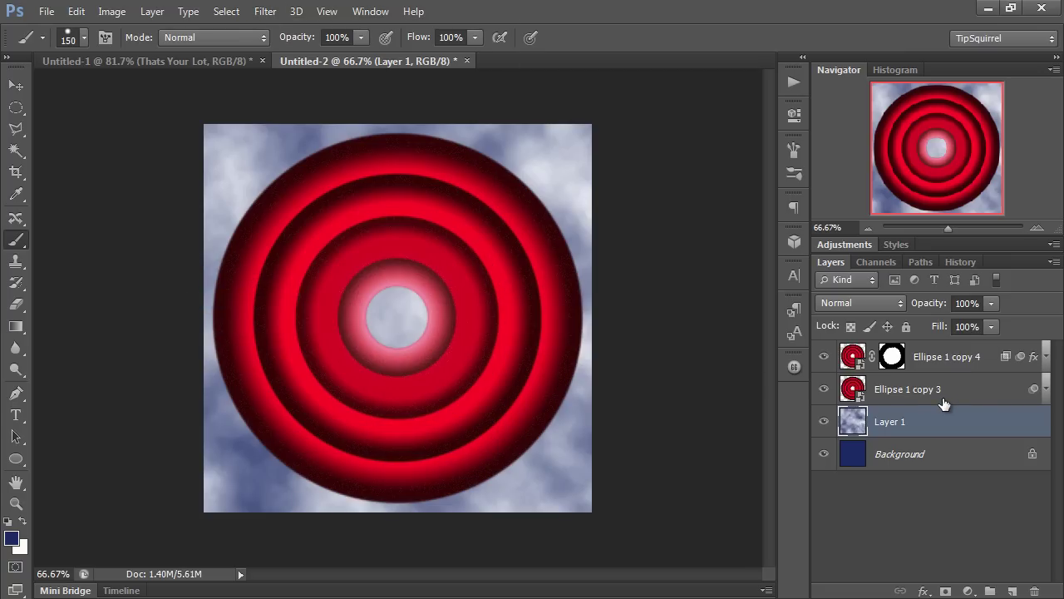
key(1)
click(969, 302)
text(10)
key(Return)
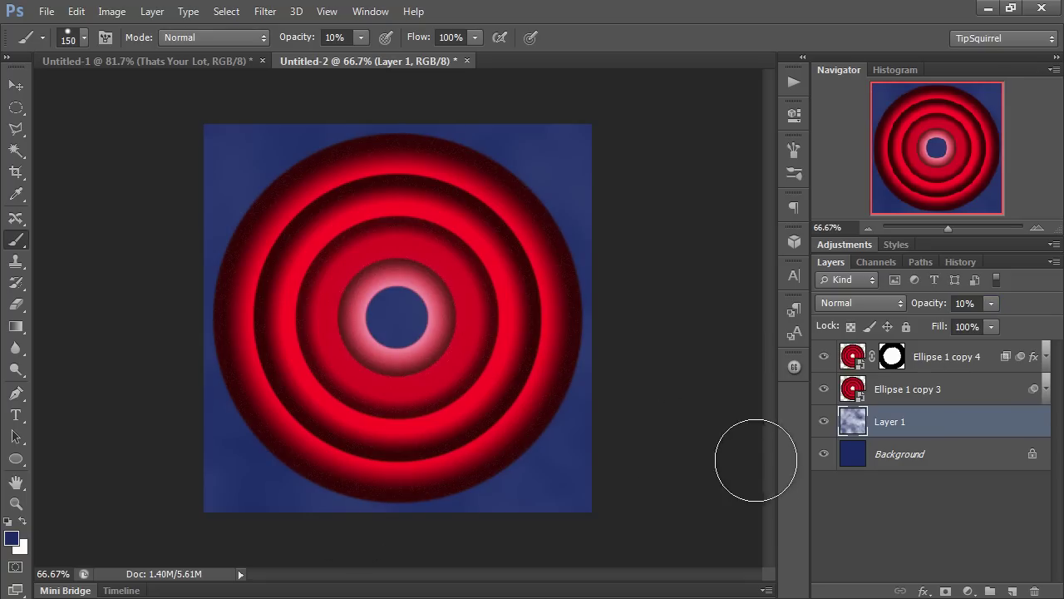
- Add 1.8% noise to the cloud layer
click(265, 11)
mouse_move(293, 265)
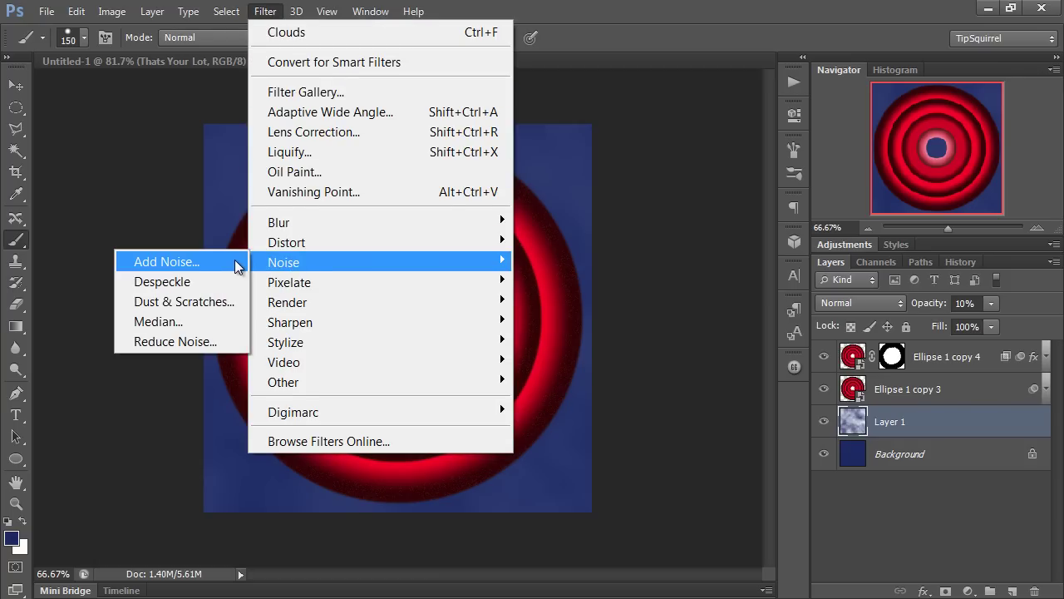
click(233, 261)
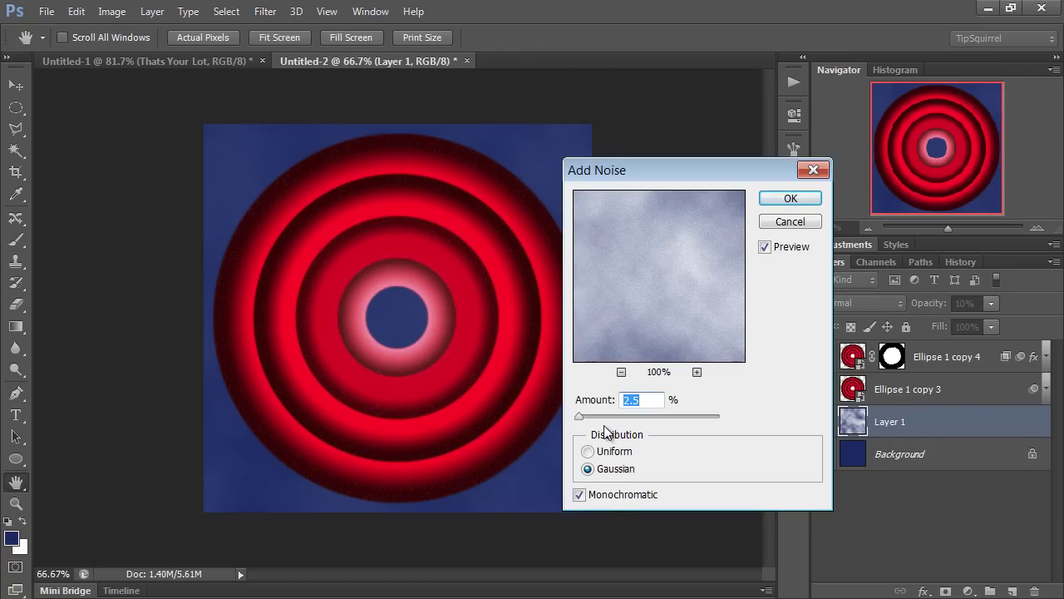
text(1)
text(.8)
click(788, 198)
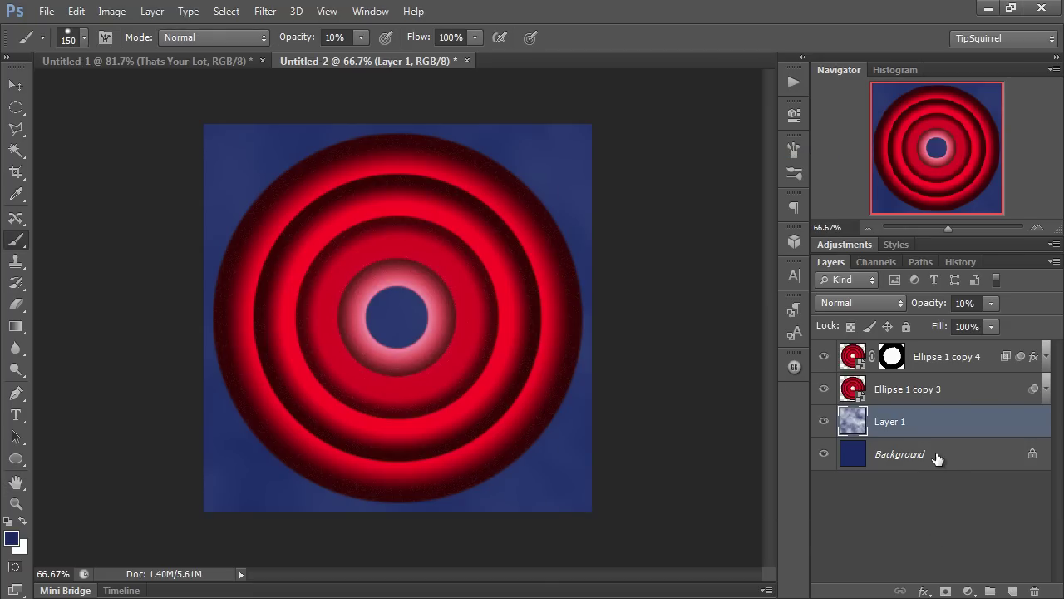
- Type 'That's Your Lot' as a new text layer above Ellipse 1 copy 4
click(948, 357)
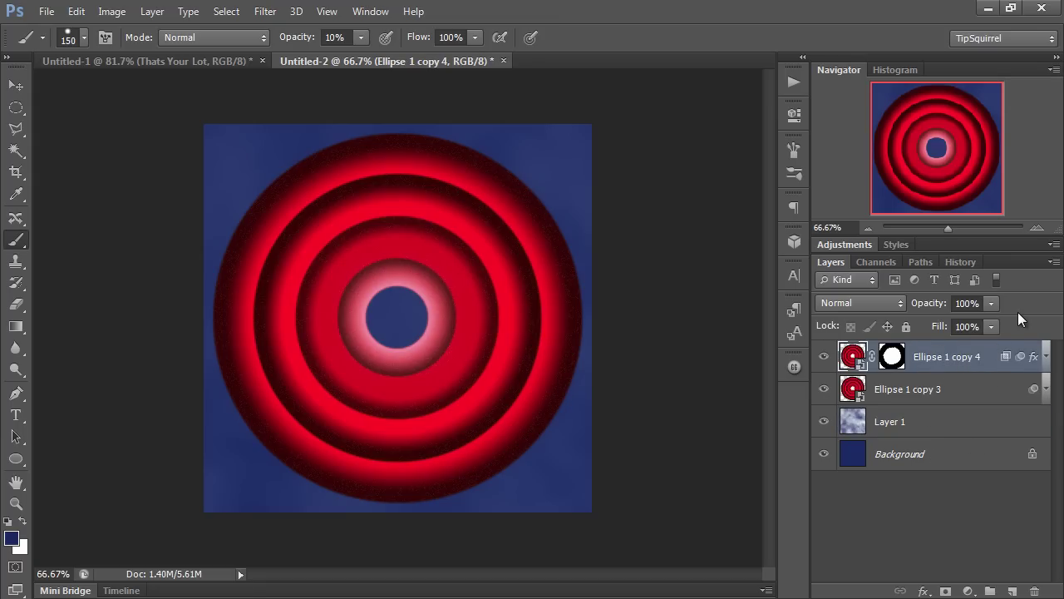
click(16, 415)
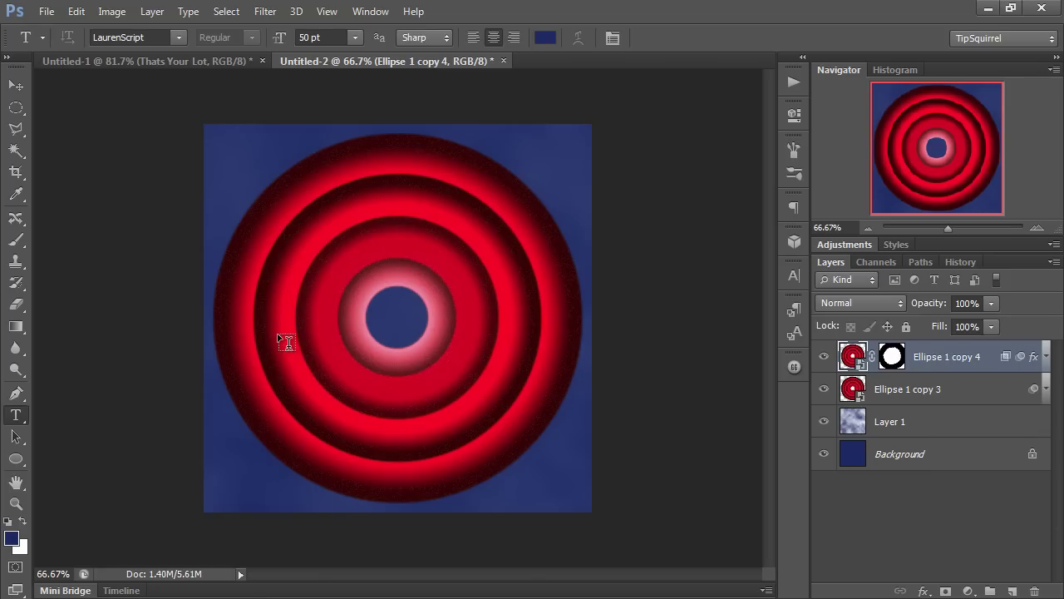
click(232, 295)
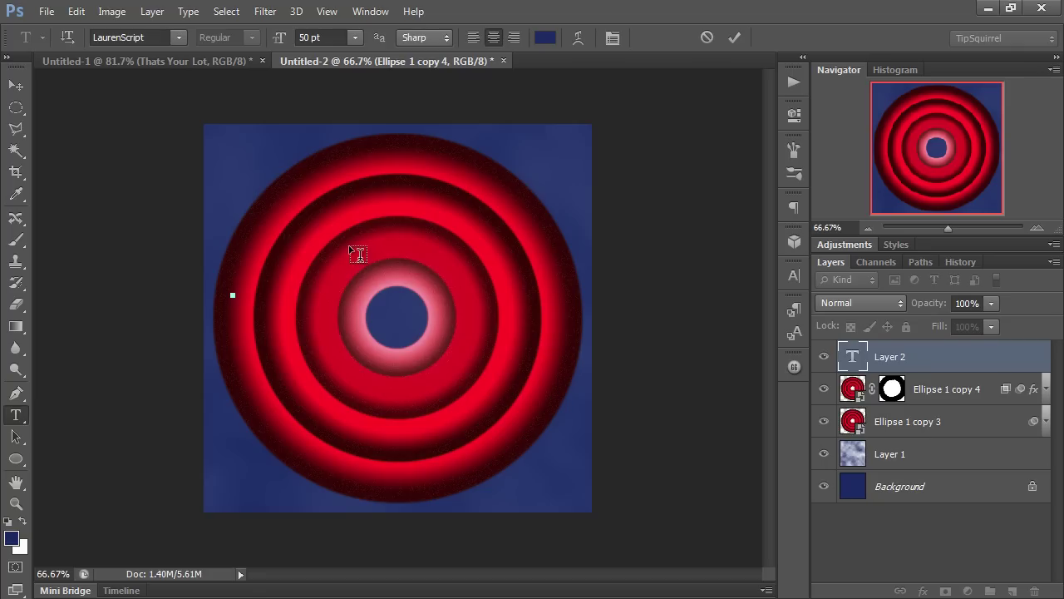
text(That)
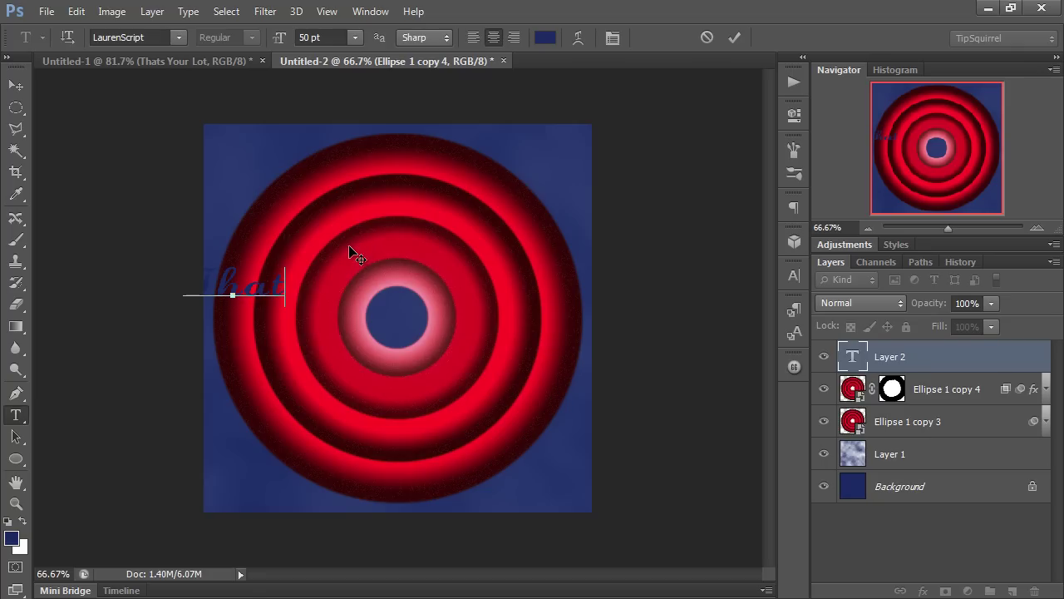
text(')
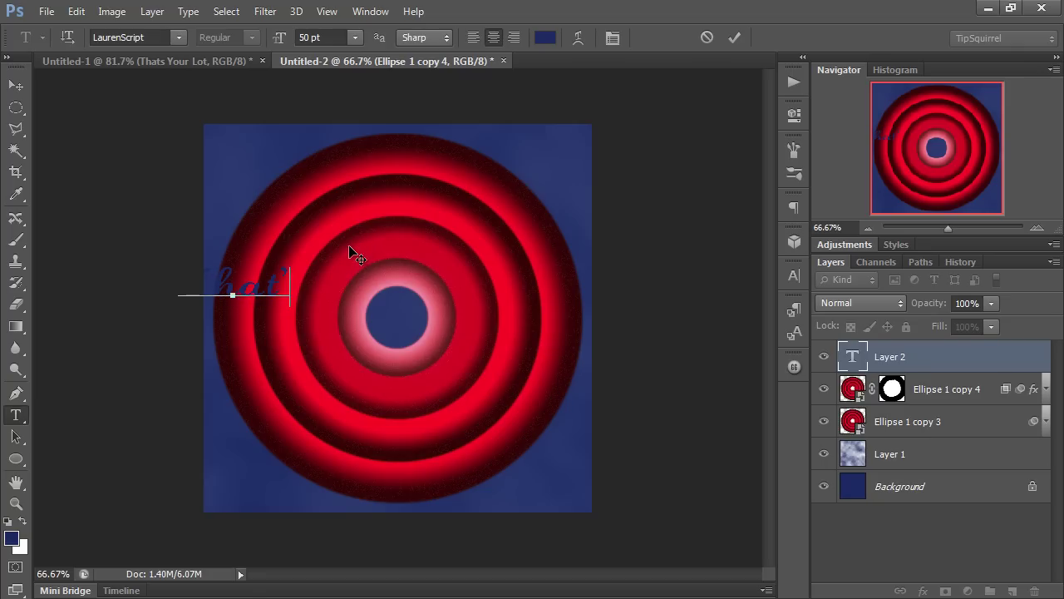
text(s)
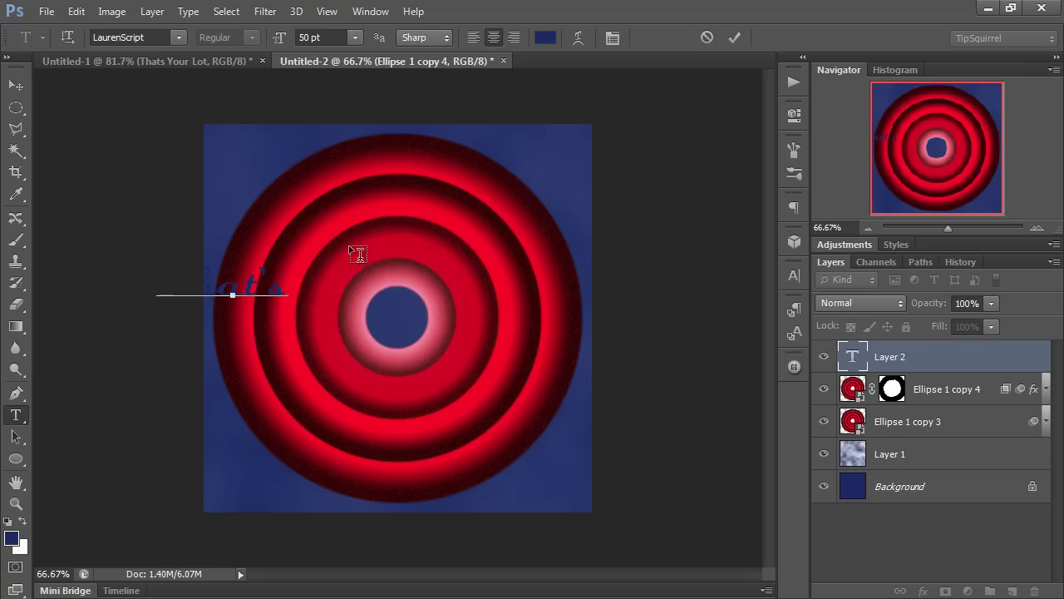
text( Your Lot)
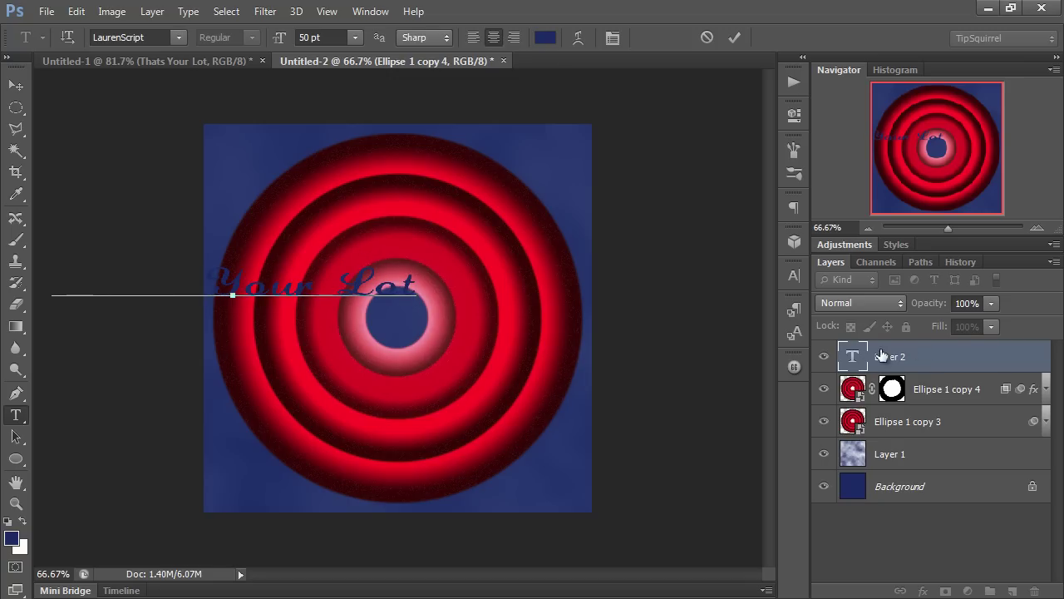
- Make the text pure white and move it onto the centre of the rings
double_click(854, 357)
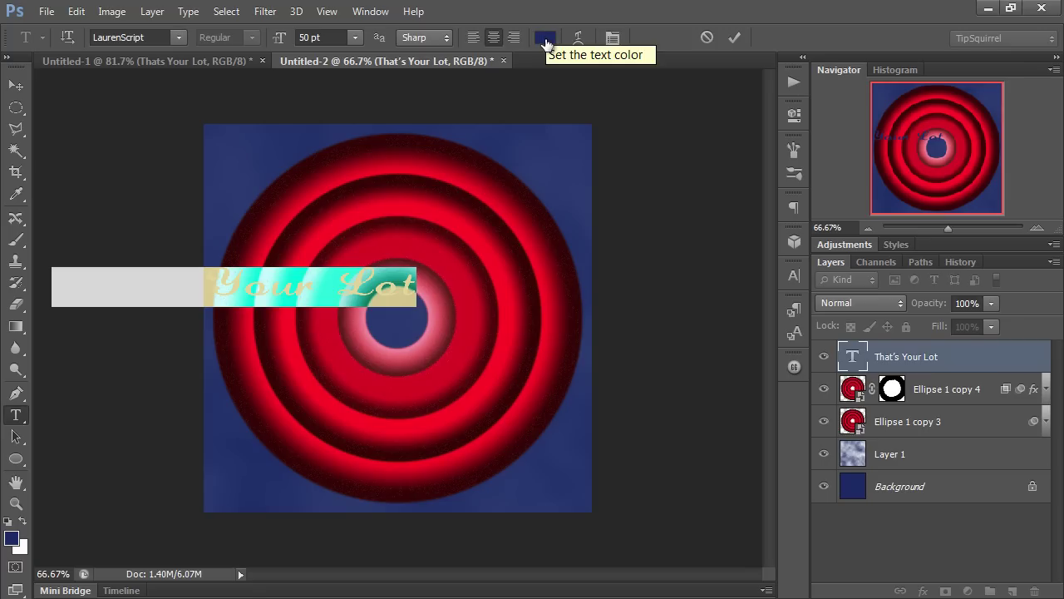
click(546, 37)
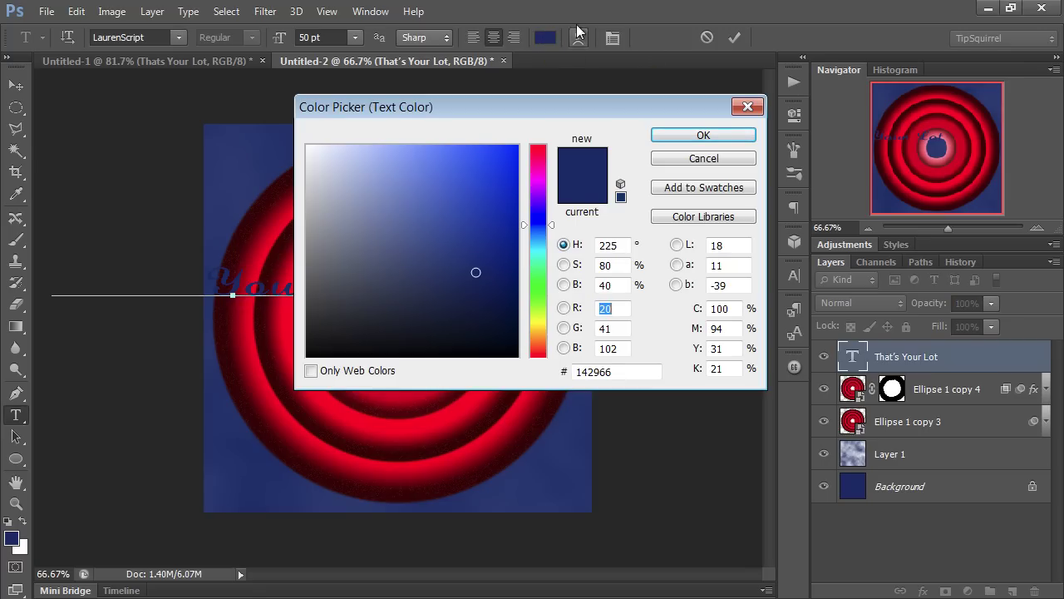
click(321, 157)
click(306, 146)
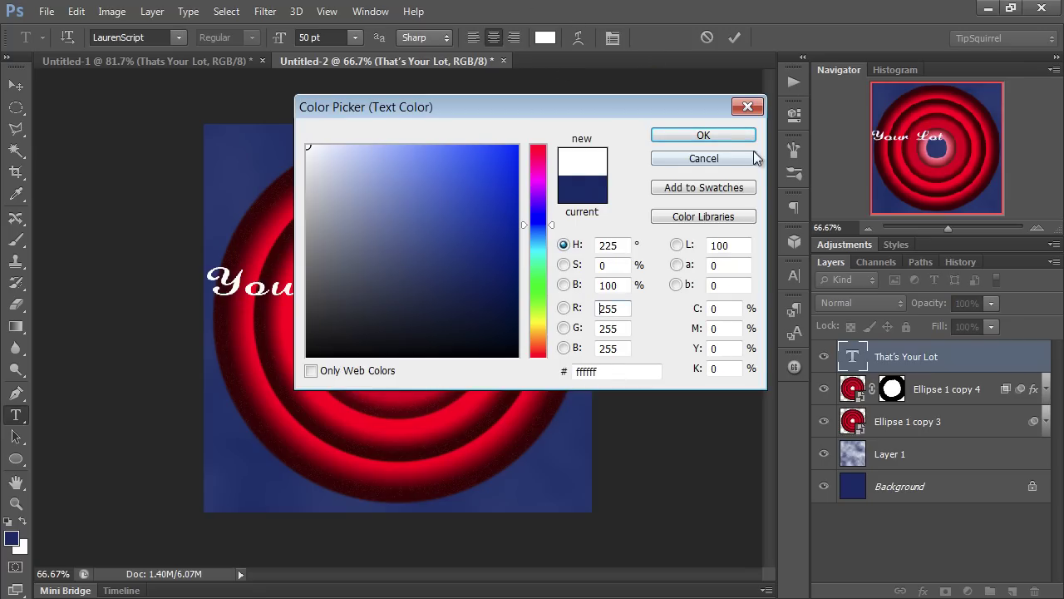
click(704, 135)
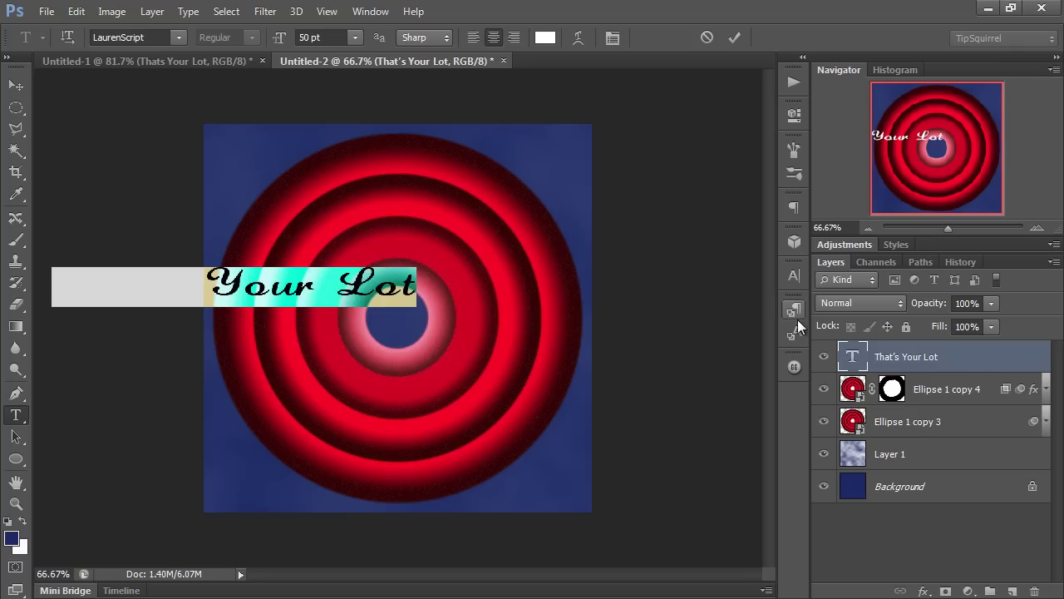
click(16, 87)
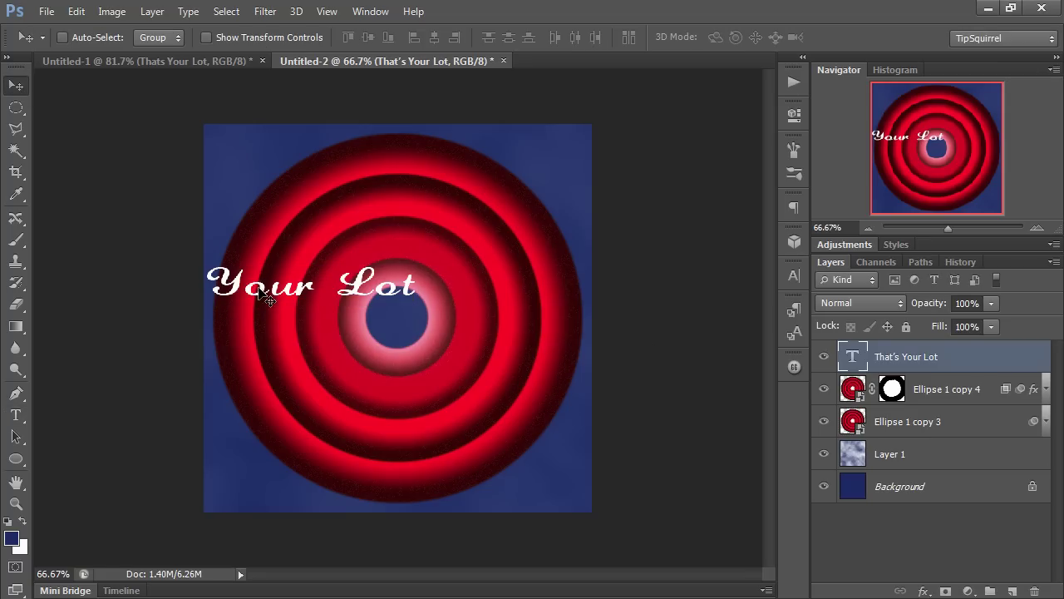
drag(260, 283, 418, 317)
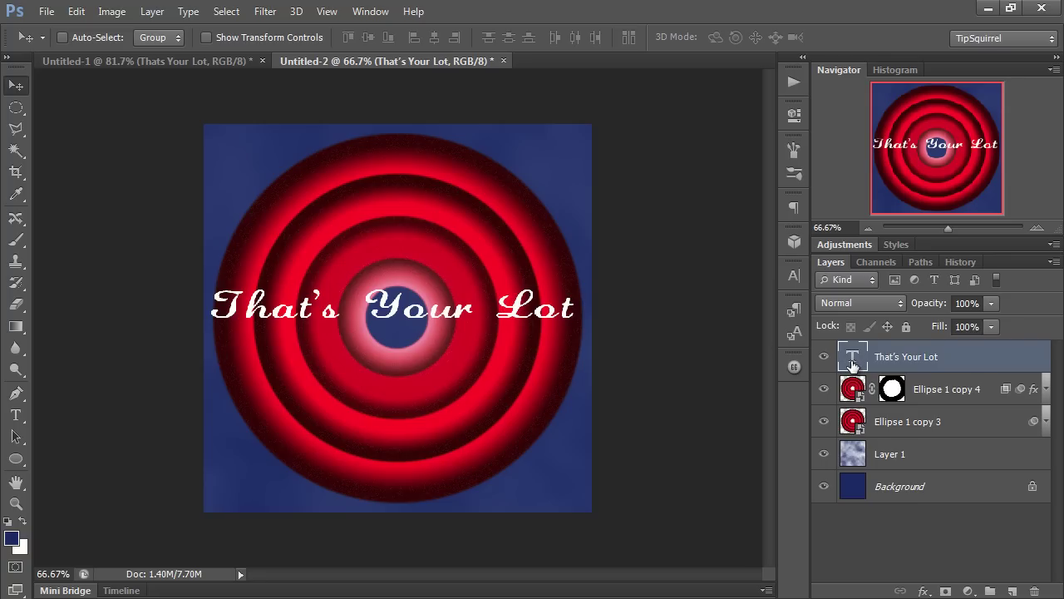
- Warp the title into an Arc with bend 9 and horizontal distortion around -23
key(ctrl+t)
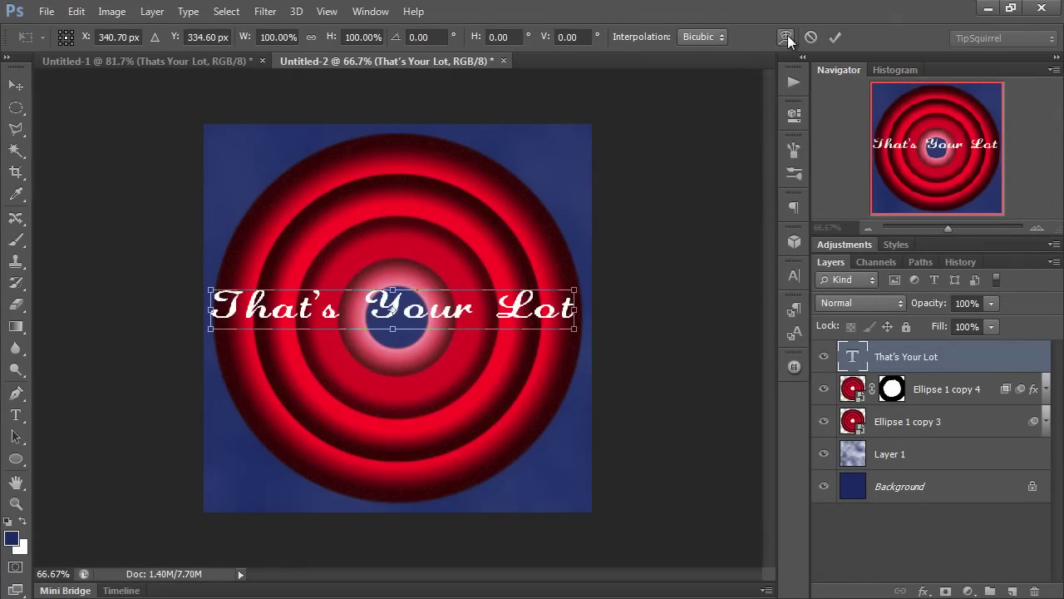
click(786, 38)
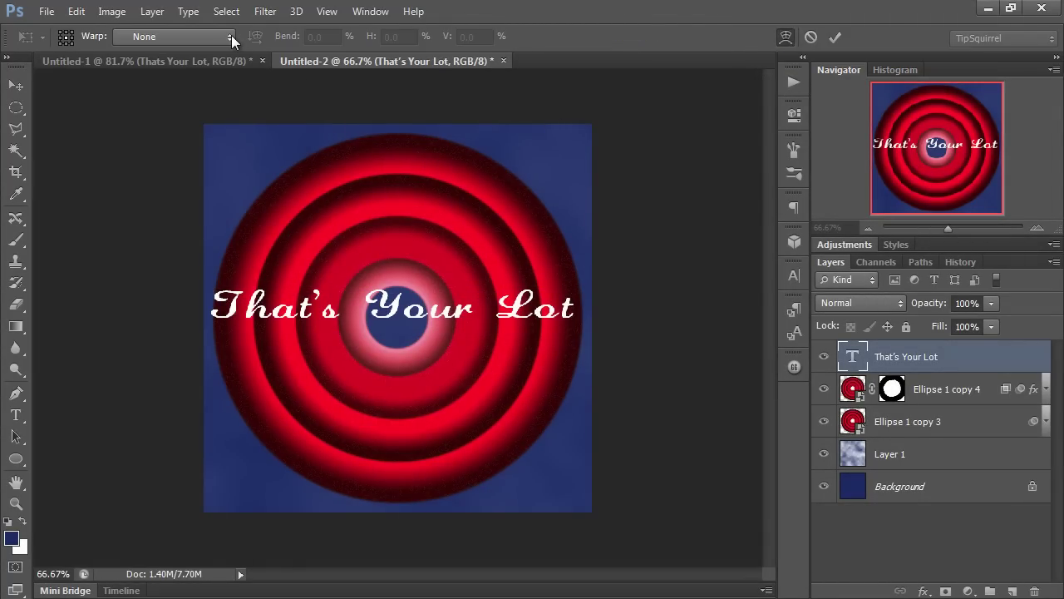
click(186, 37)
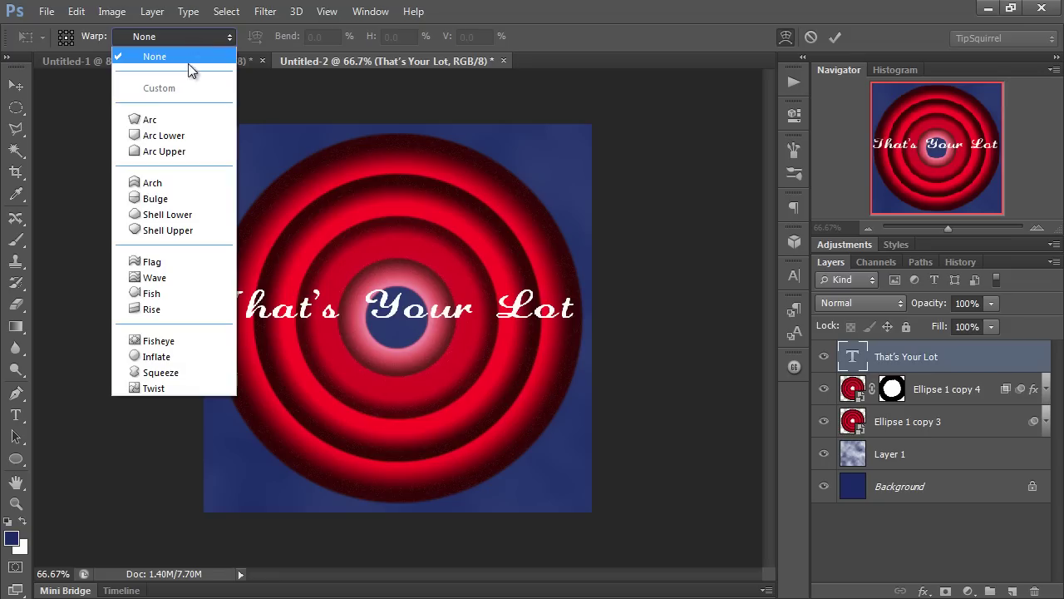
click(189, 121)
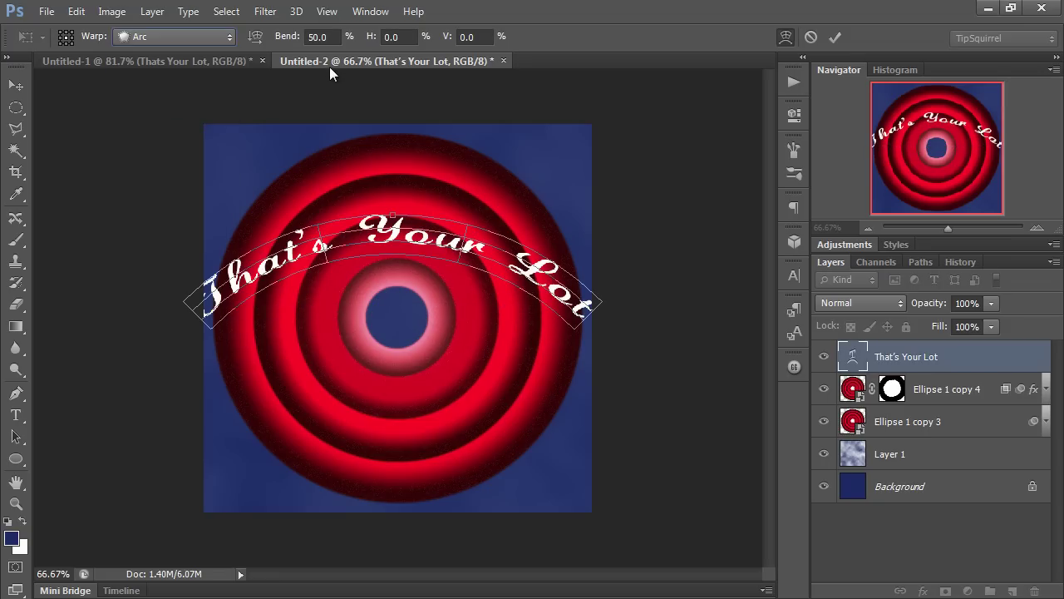
click(319, 36)
text(9)
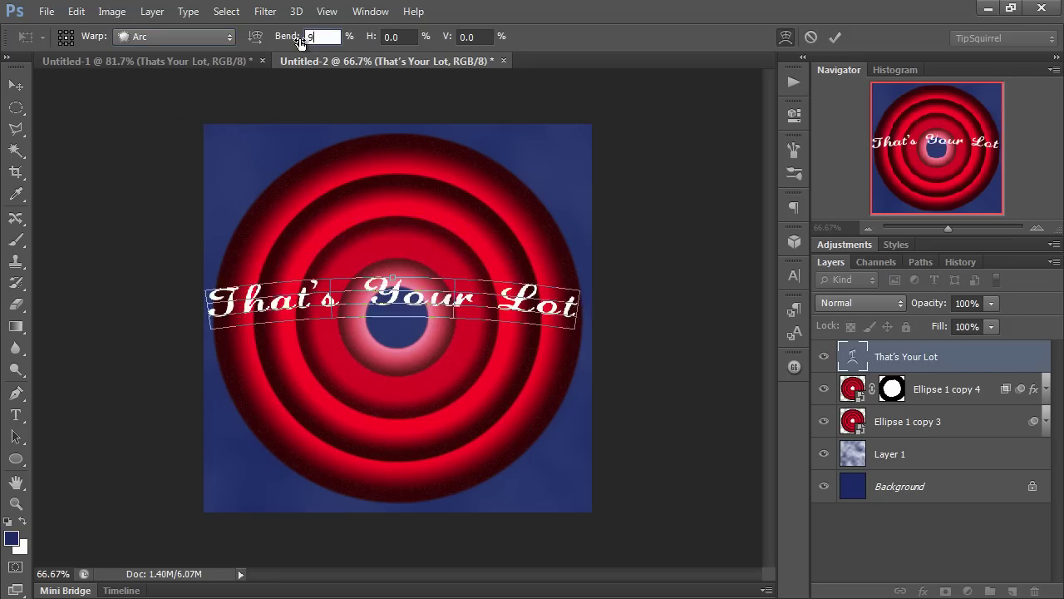
click(401, 37)
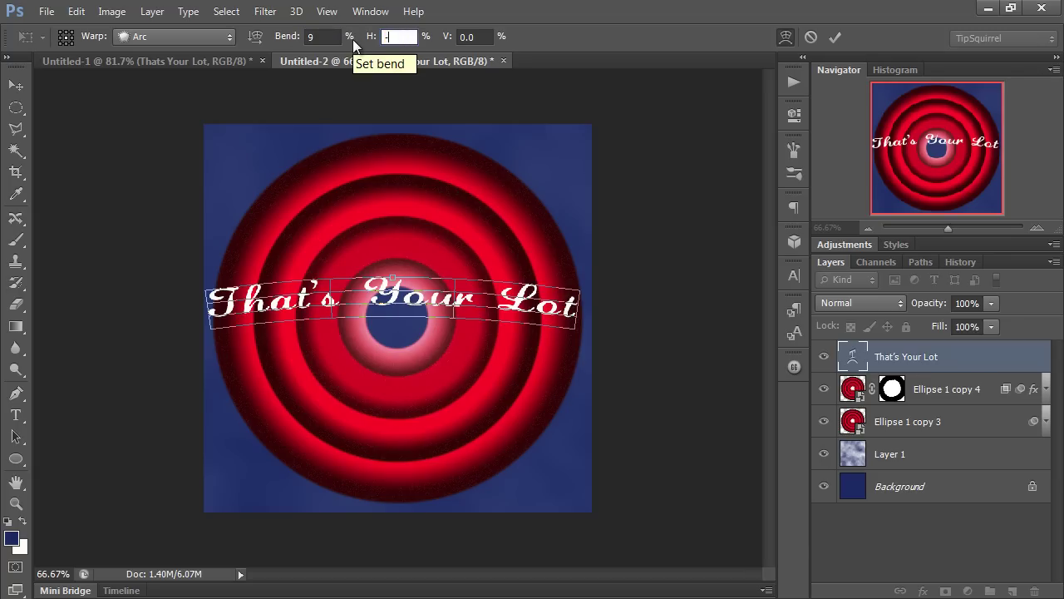
text(58)
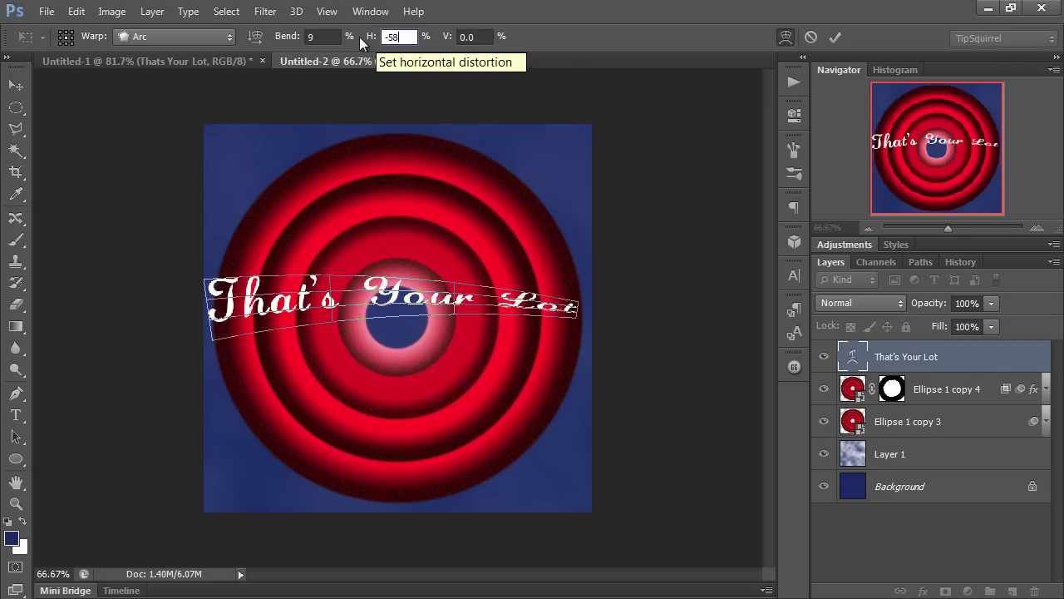
drag(368, 39, 518, 49)
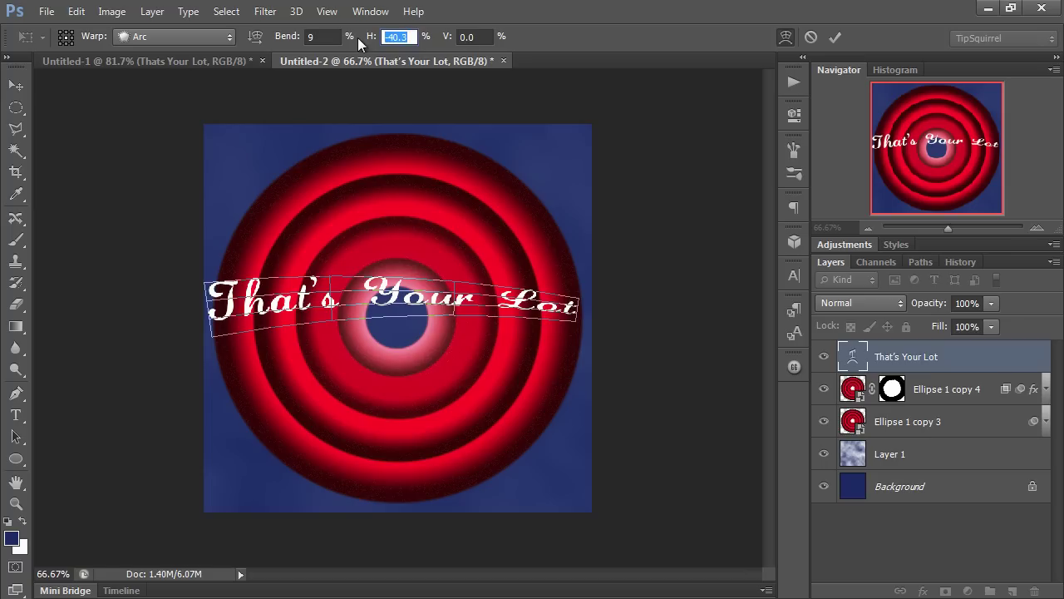
drag(367, 39, 507, 48)
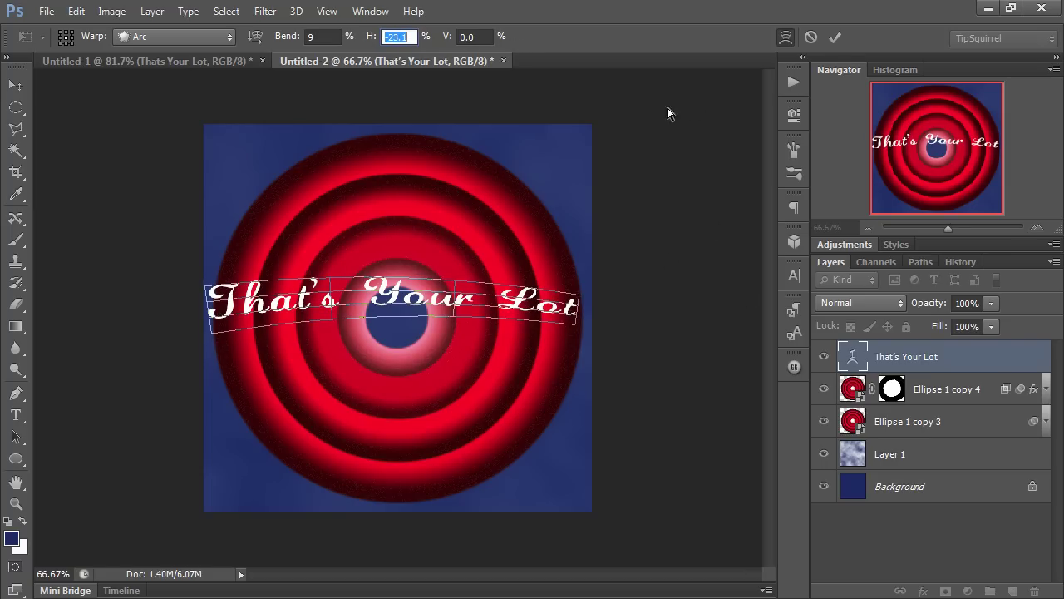
- Commit the arc, stretch the text to about 205% height, and nudge it upward
click(833, 37)
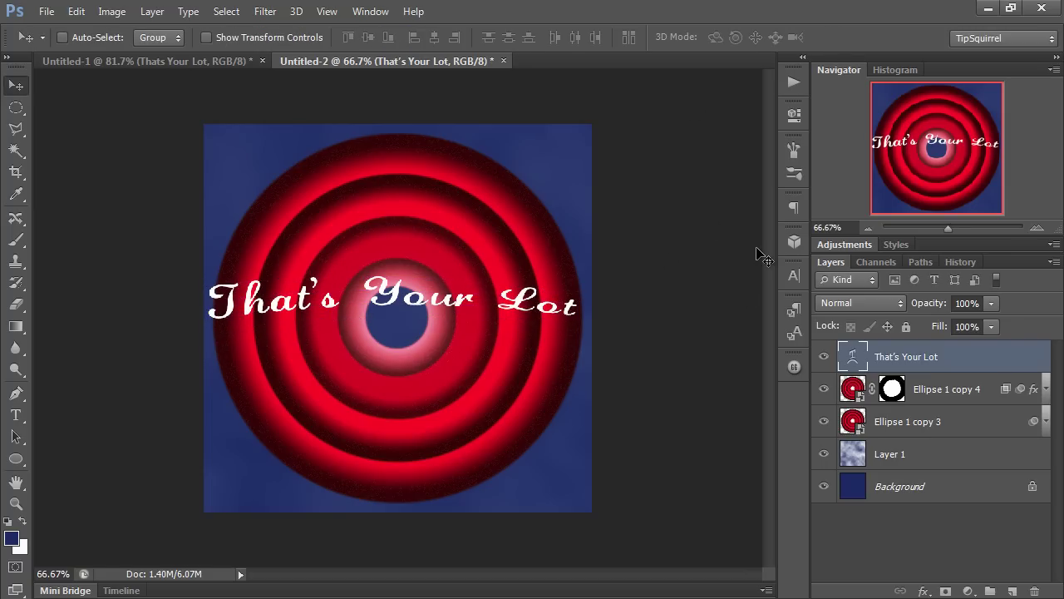
key(ctrl+t)
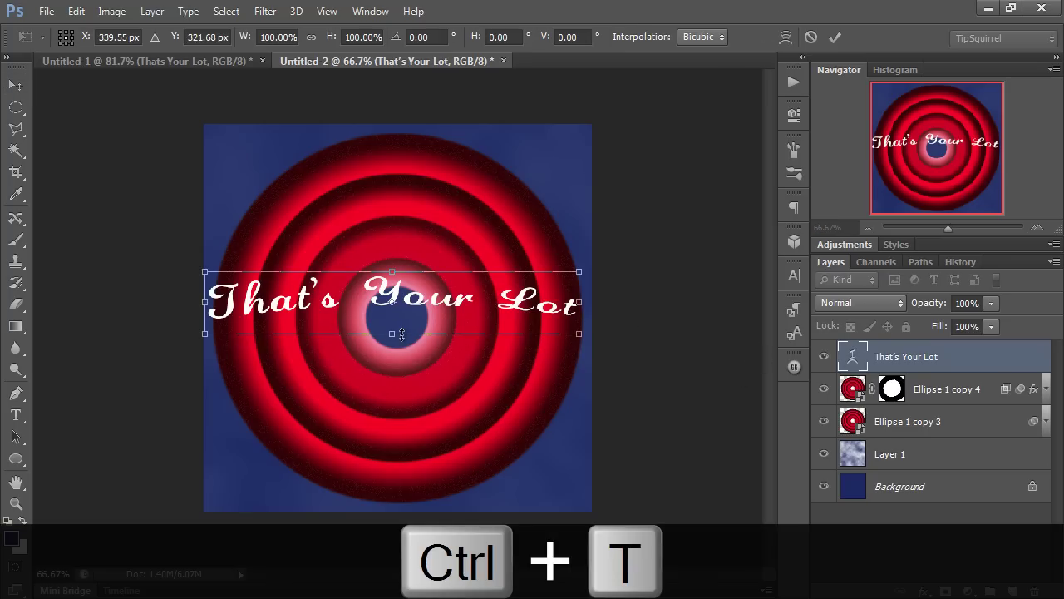
drag(393, 333, 375, 400)
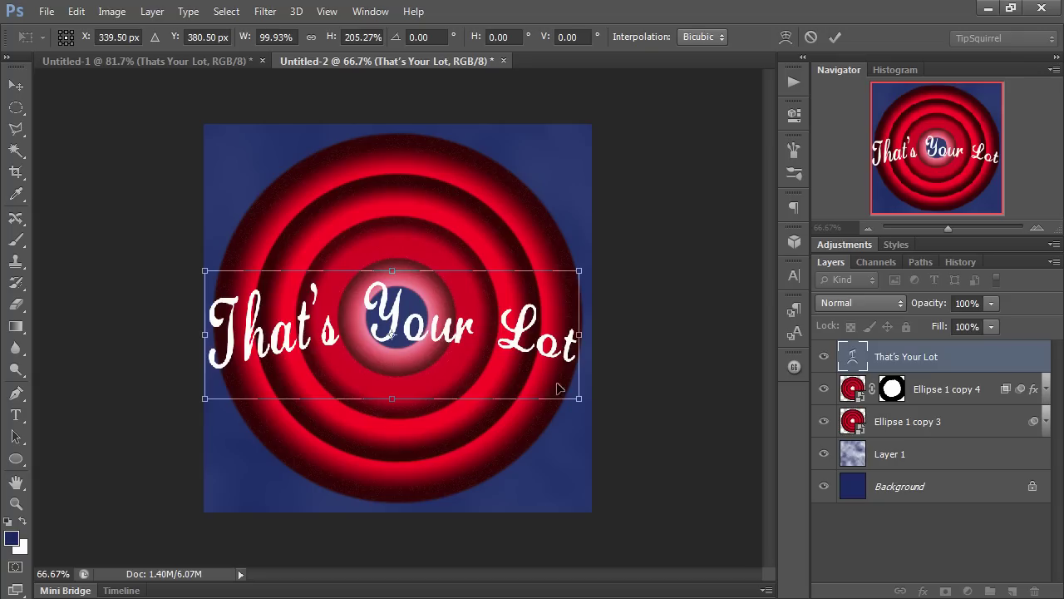
click(836, 38)
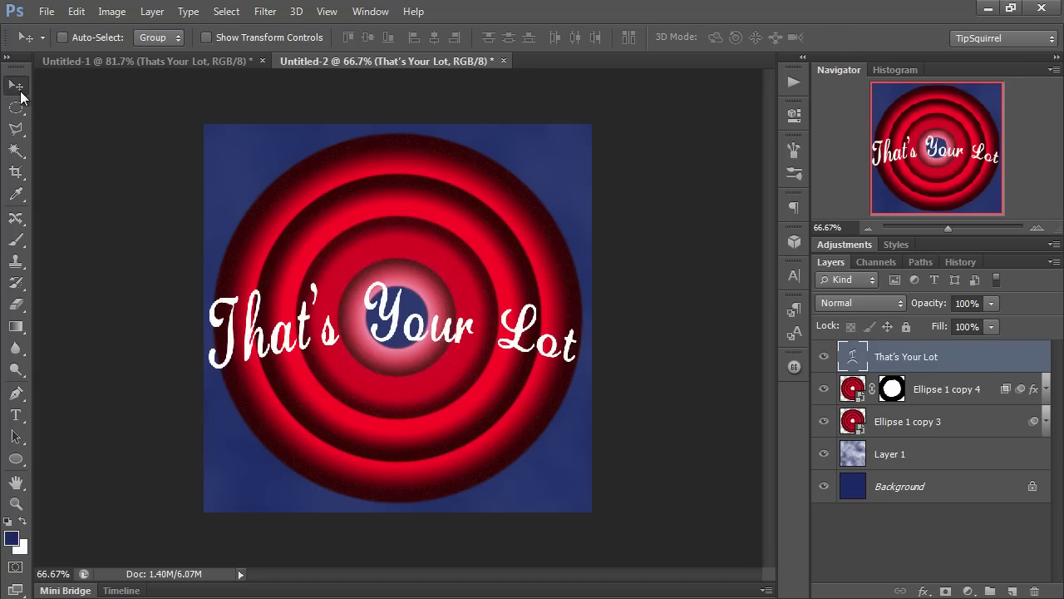
drag(399, 331, 399, 311)
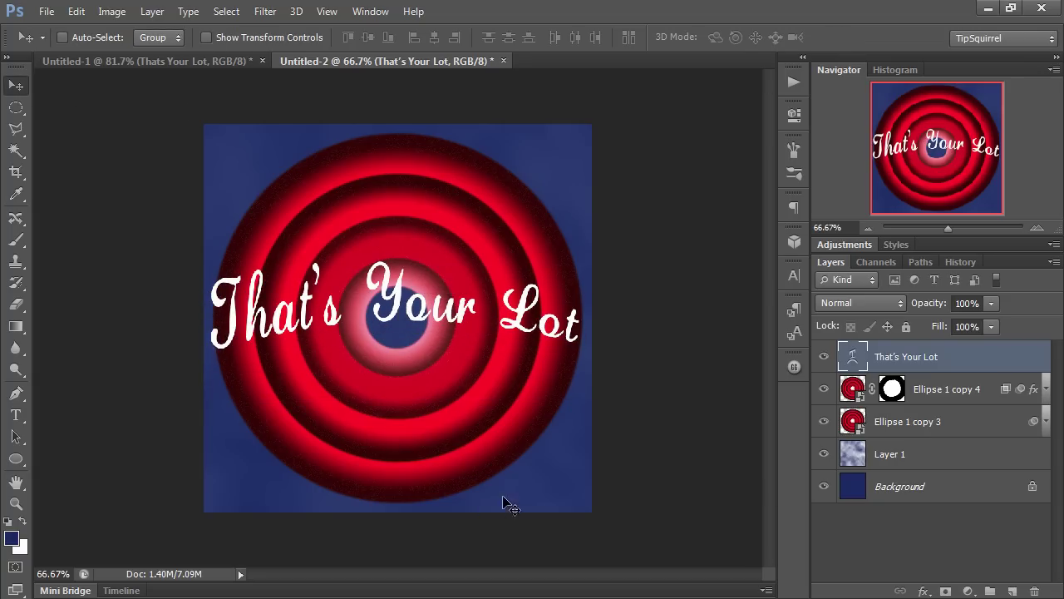
- Add a Bevel & Emboss layer style to the title text with depth 15%
double_click(1010, 361)
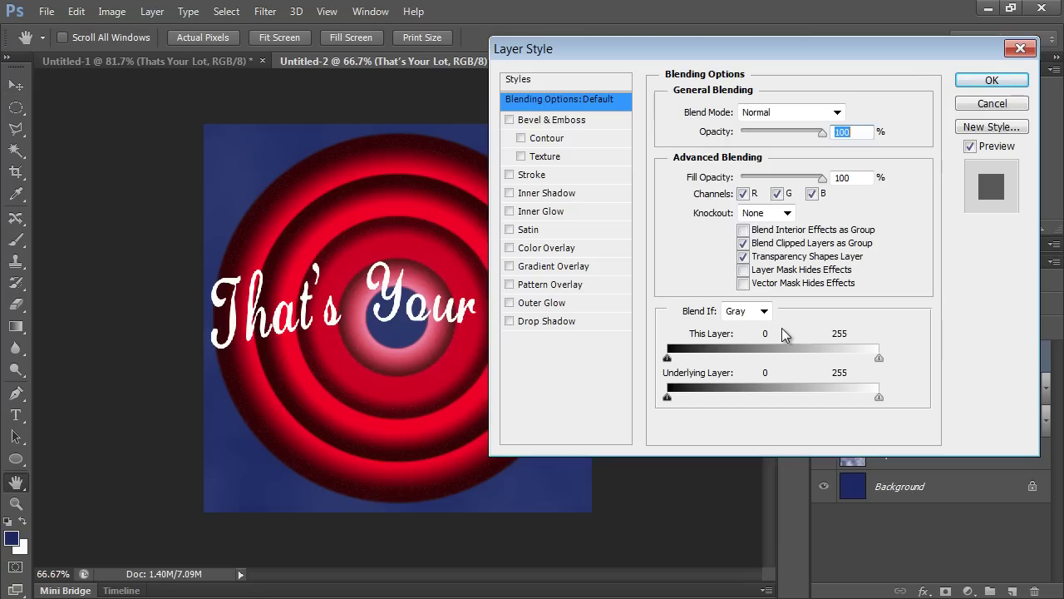
click(570, 123)
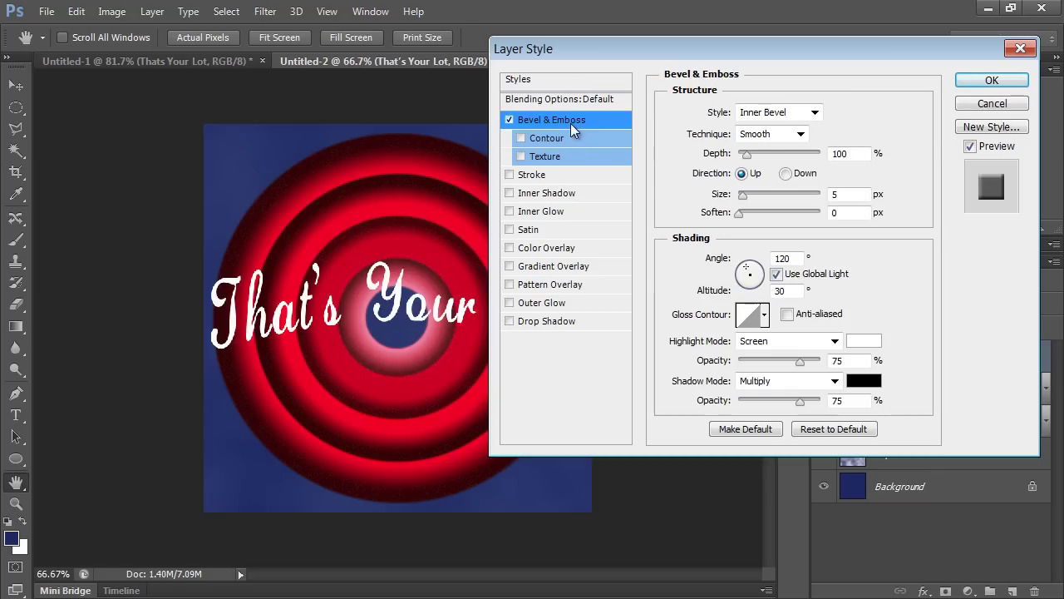
drag(864, 158, 818, 162)
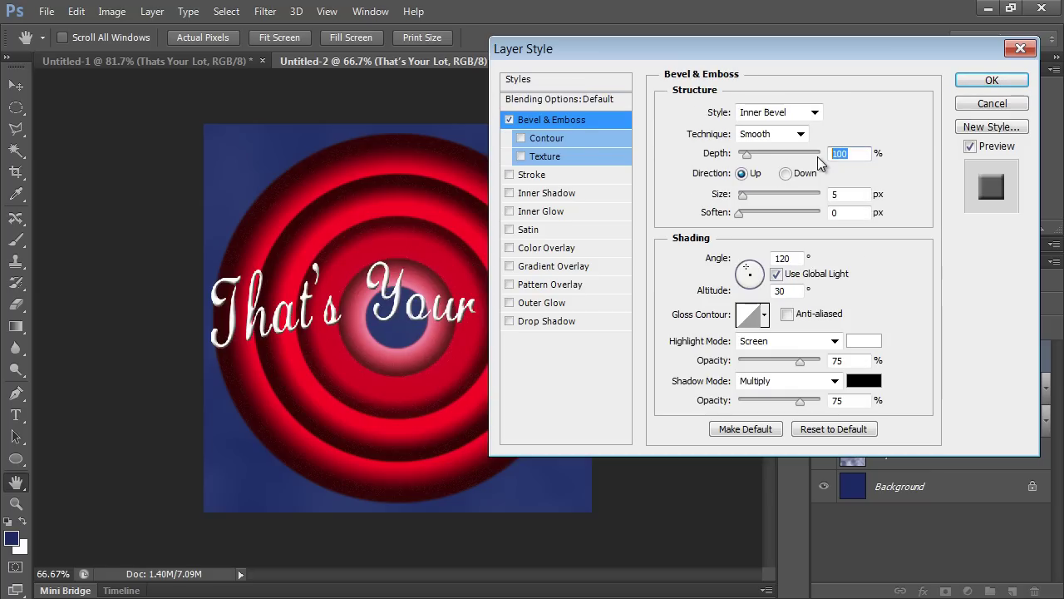
text(15)
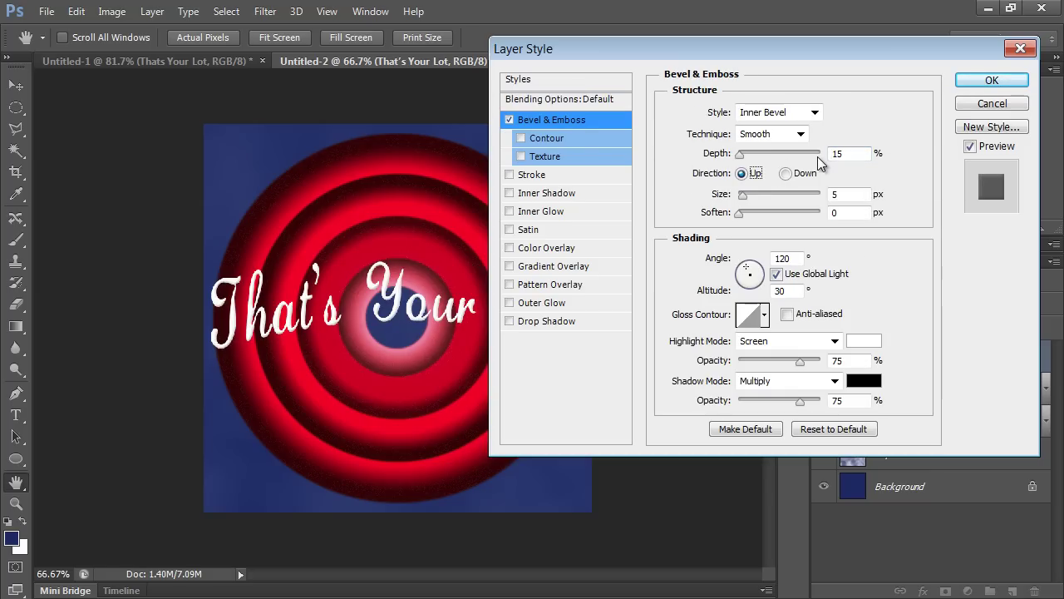
key(Tab)
- Add a drop shadow to the text with distance 8 px and size 6 px
click(561, 324)
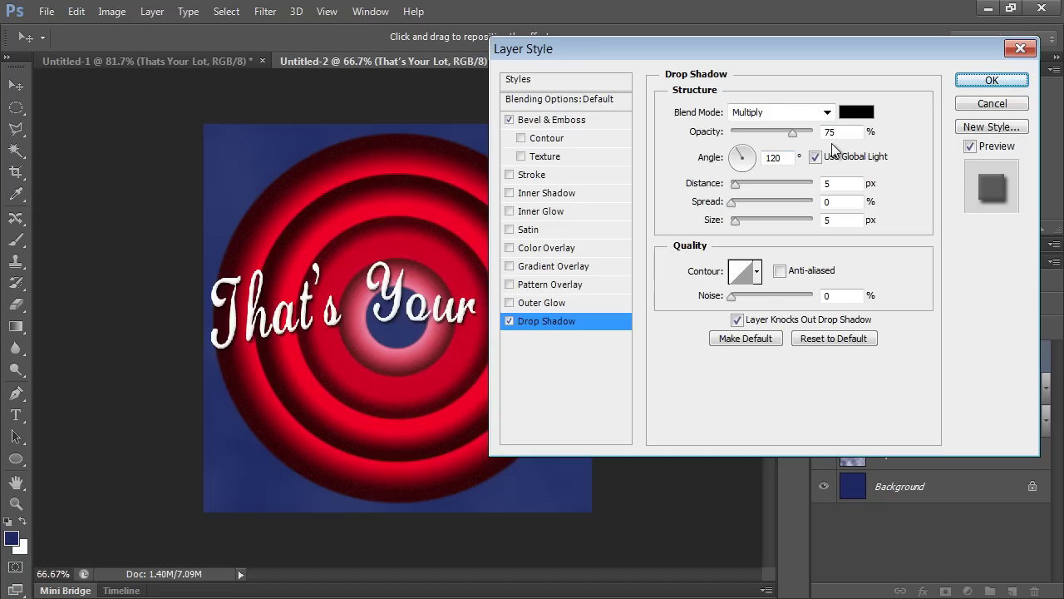
click(832, 184)
key(BackSpace)
text(8)
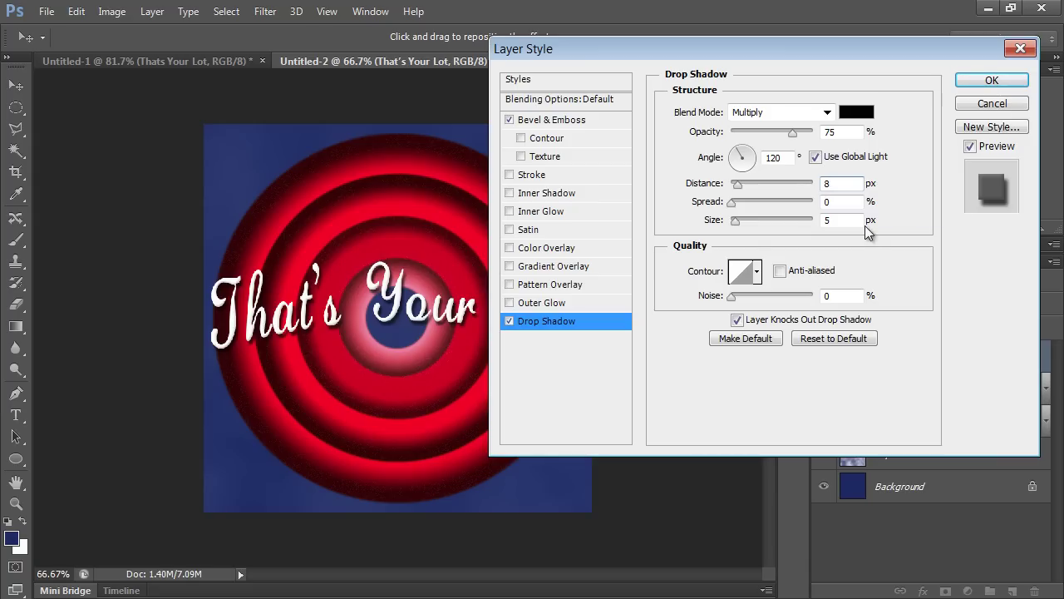
double_click(835, 221)
text(6)
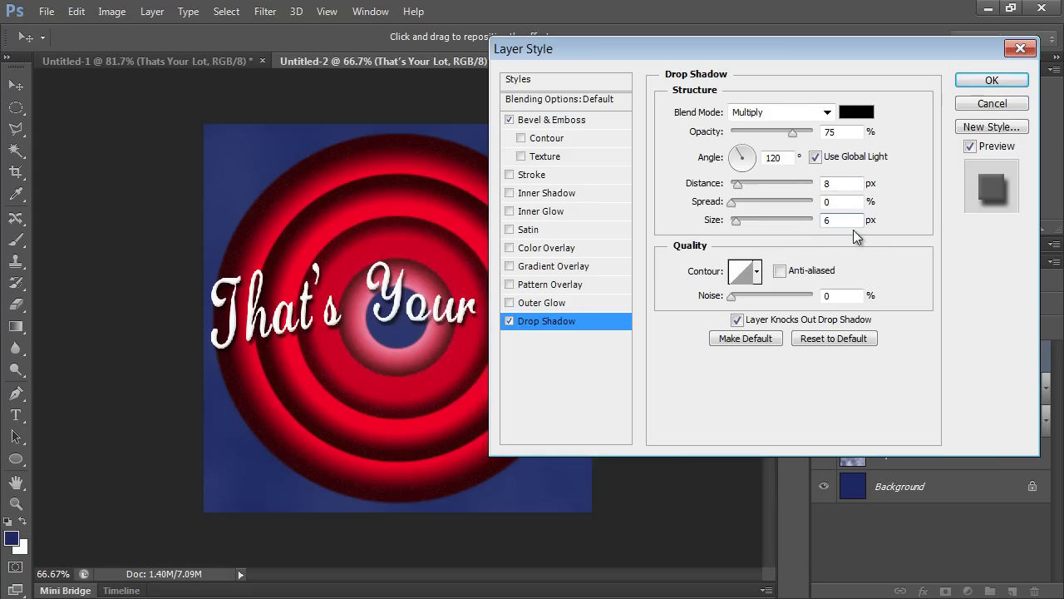
click(966, 84)
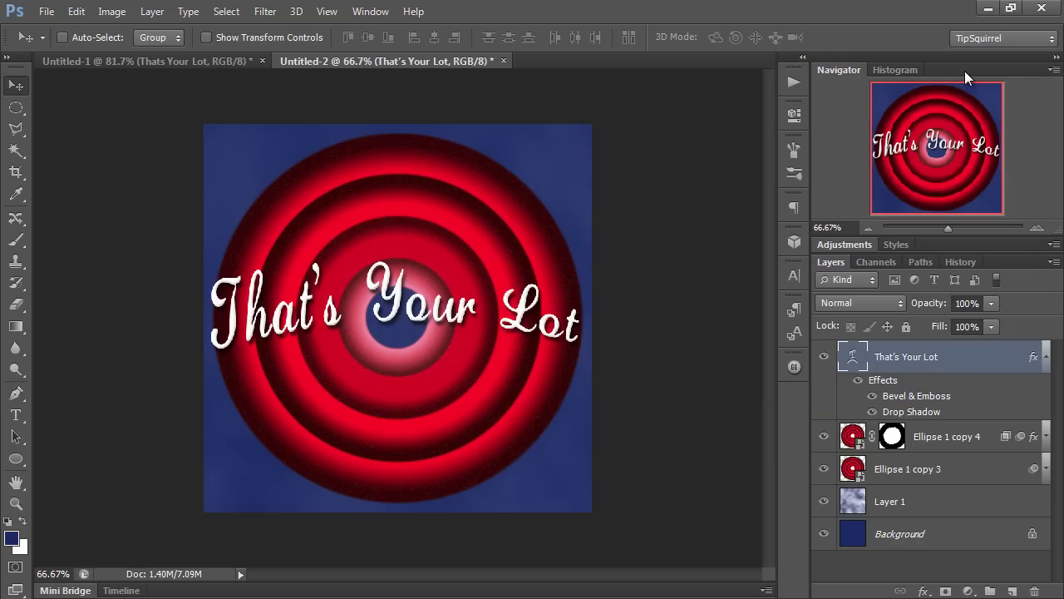